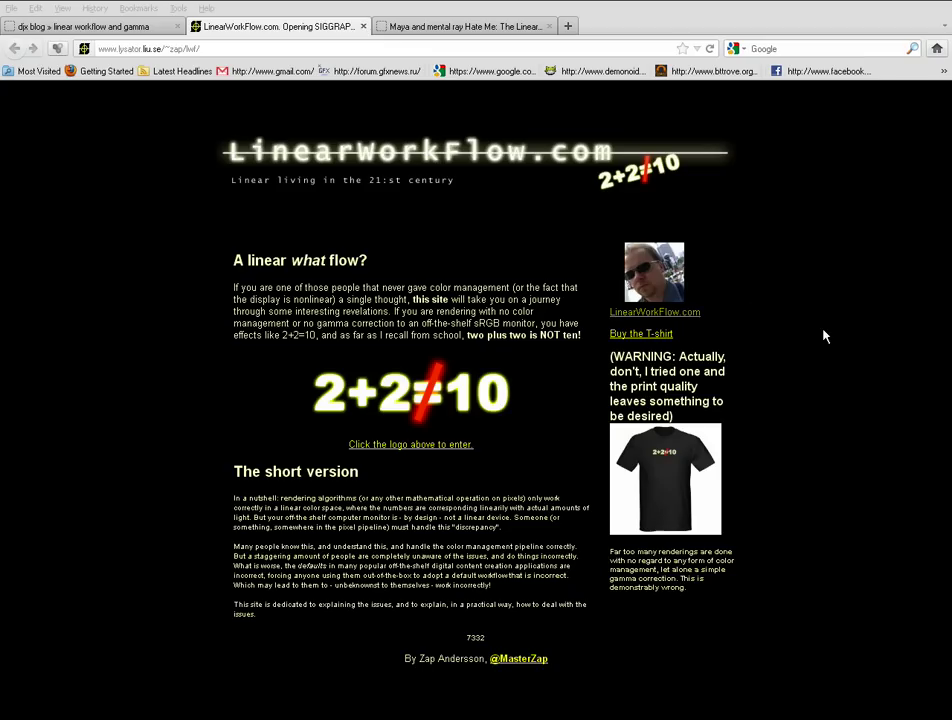
# - Read the "A linear what flow?" introduction on LinearWorkFlow.com, highlighting the passage about rendering to an sRGB monitor
pyautogui.click(238, 261)
pyautogui.moveTo(238, 261); pyautogui.dragTo(588, 346)
pyautogui.click(587, 348)
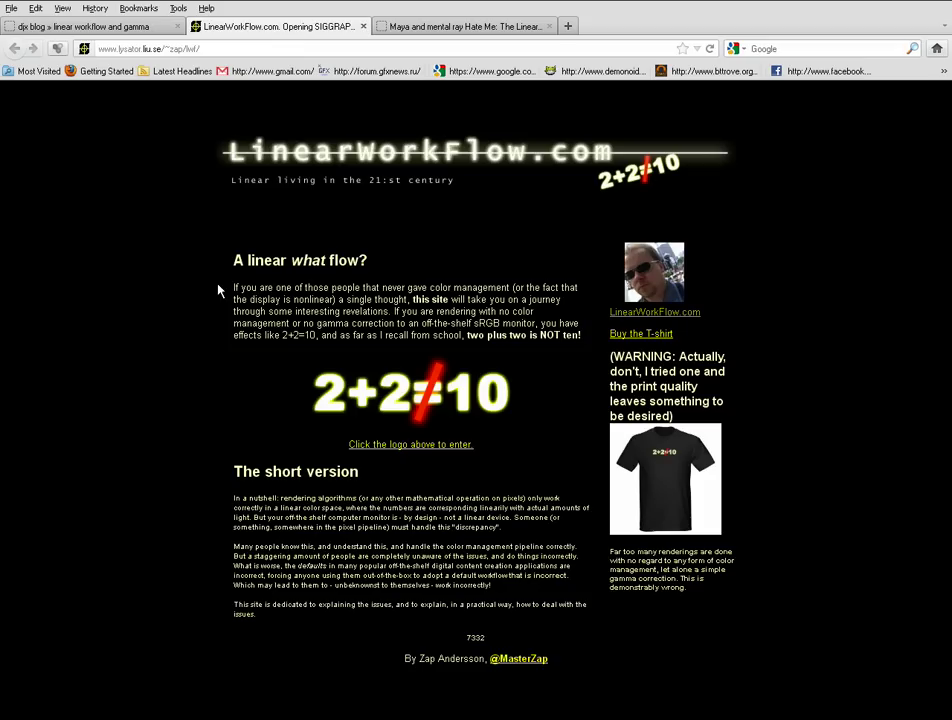
pyautogui.moveTo(500, 324); pyautogui.dragTo(461, 324)
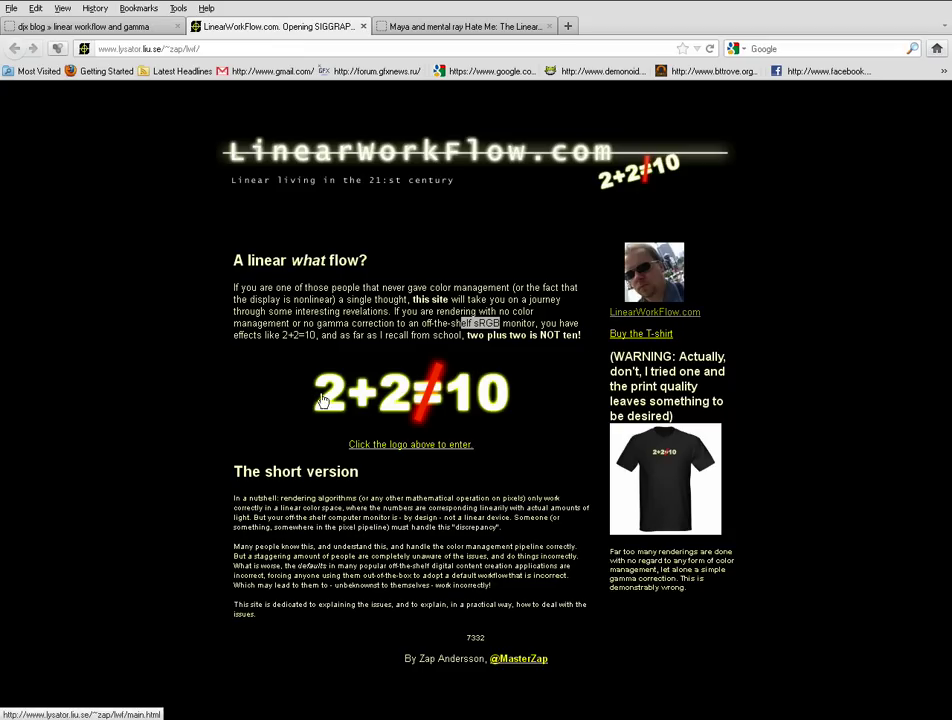
pyautogui.click(321, 222)
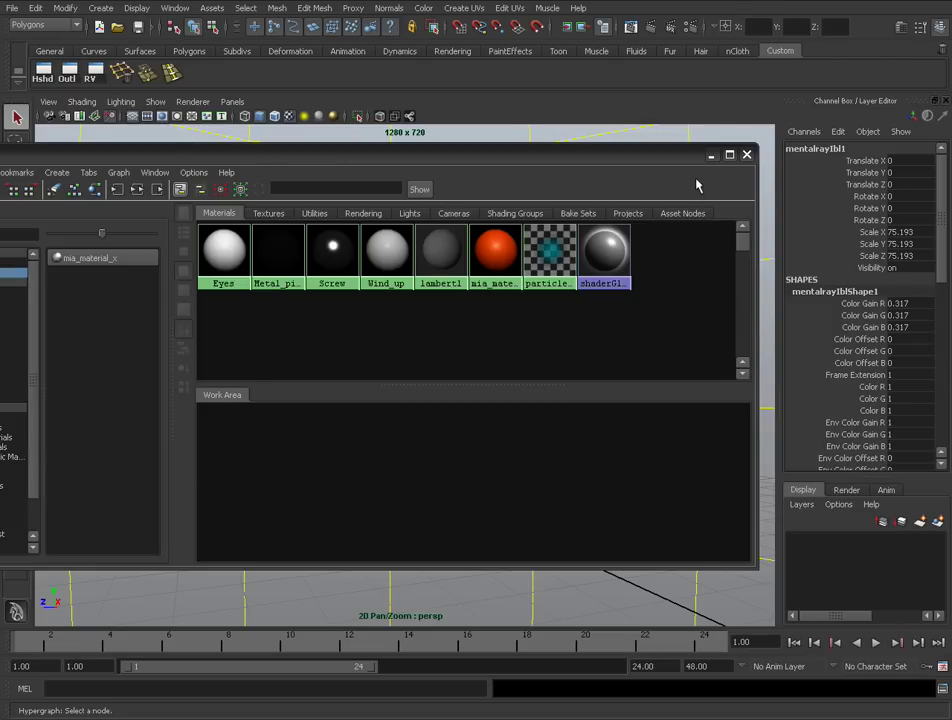
# - Minimize the Hypershade window to view the fish model, and switch back to the web browser
pyautogui.click(712, 158)
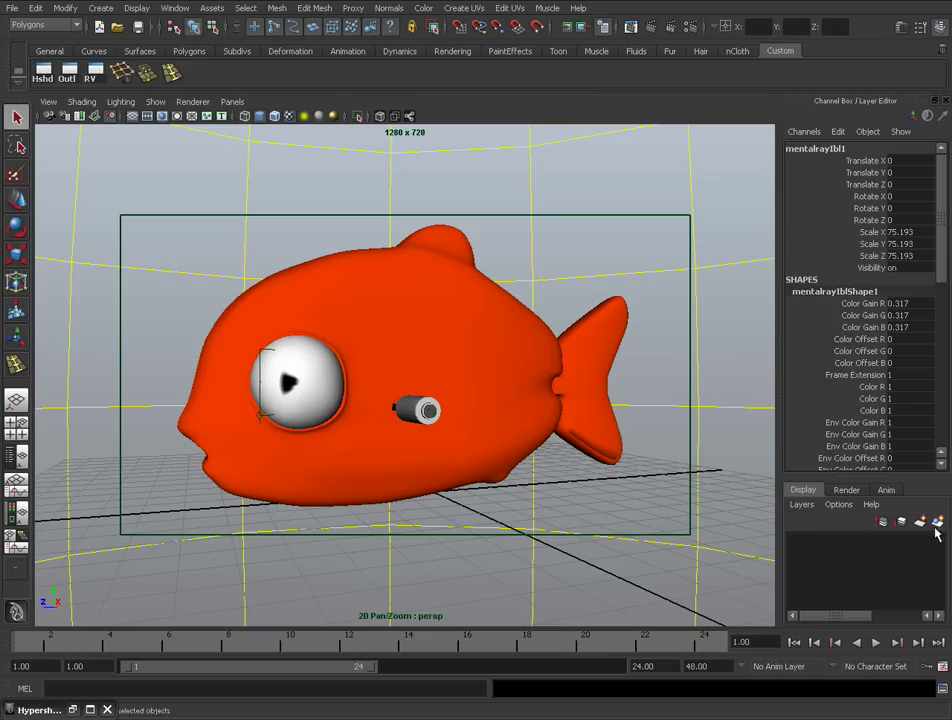
pyautogui.click(770, 716)
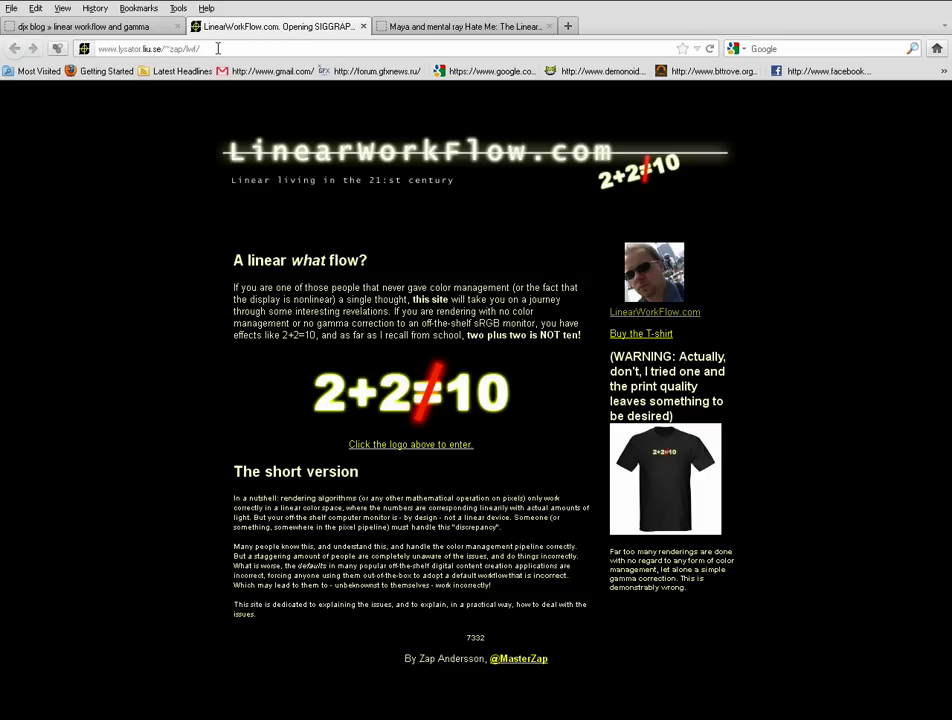
# - Look through the djx blog article "linear workflow and gamma" as far as its comments and return to its beginning
pyautogui.click(136, 26)
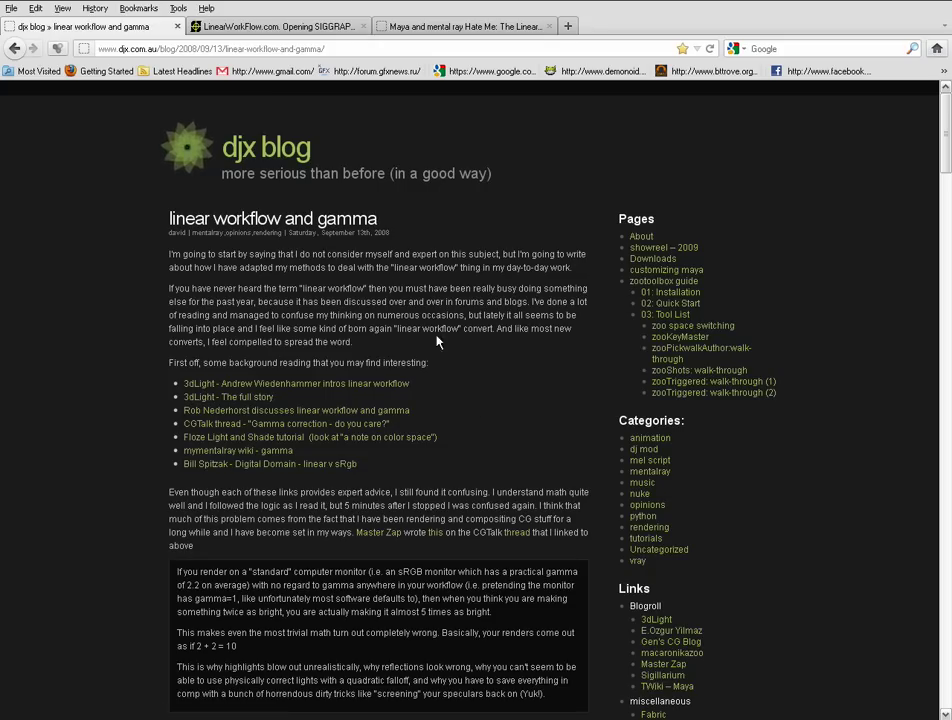
pyautogui.scroll(-7, 437, 341)
pyautogui.scroll(-2, 464, 313)
pyautogui.scroll(-6, 480, 315)
pyautogui.scroll(-7, 512, 323)
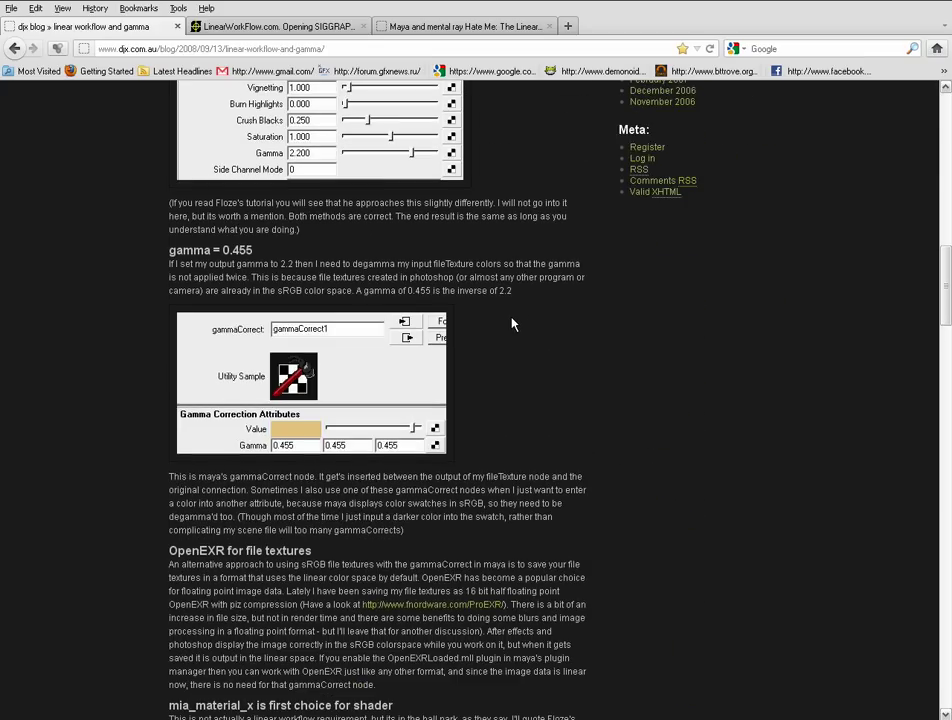
pyautogui.scroll(-2, 512, 323)
pyautogui.scroll(-10, 512, 323)
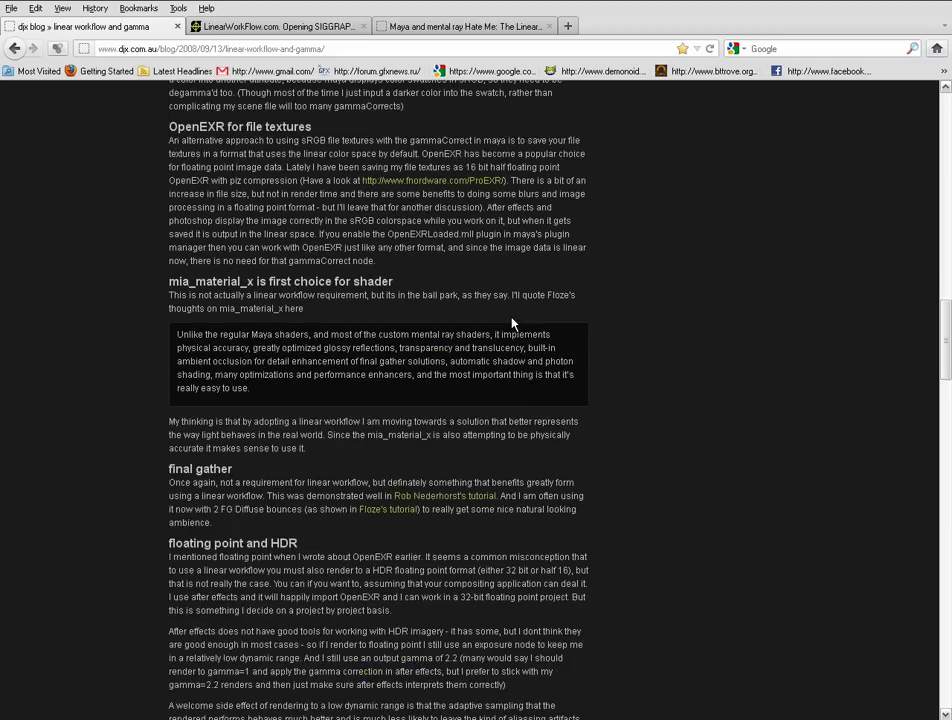
pyautogui.scroll(-10, 512, 323)
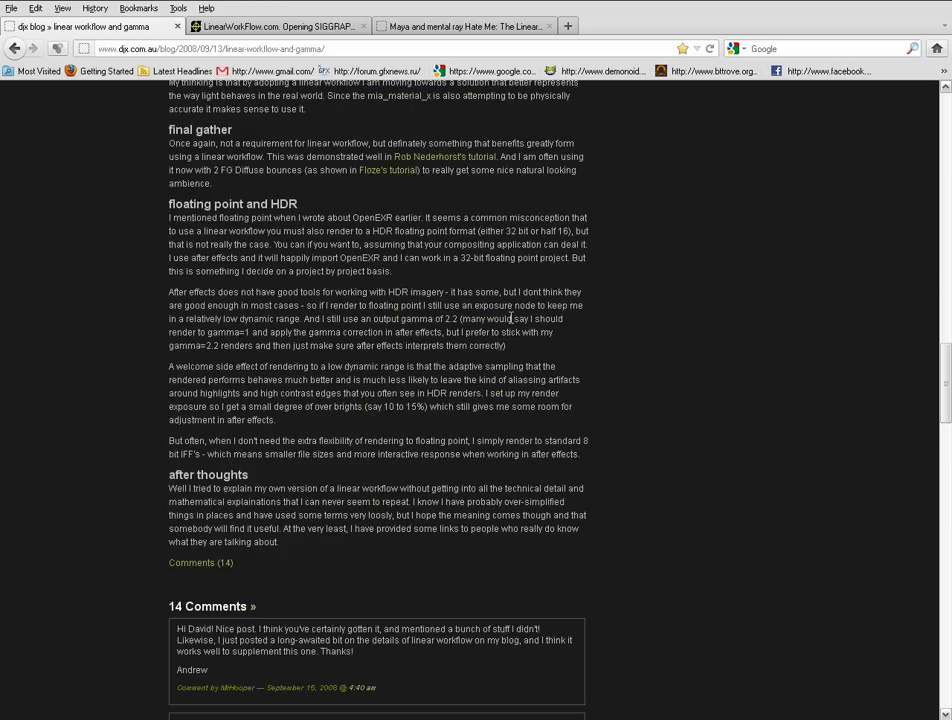
pyautogui.scroll(-2, 510, 317)
pyautogui.scroll(20, 510, 320)
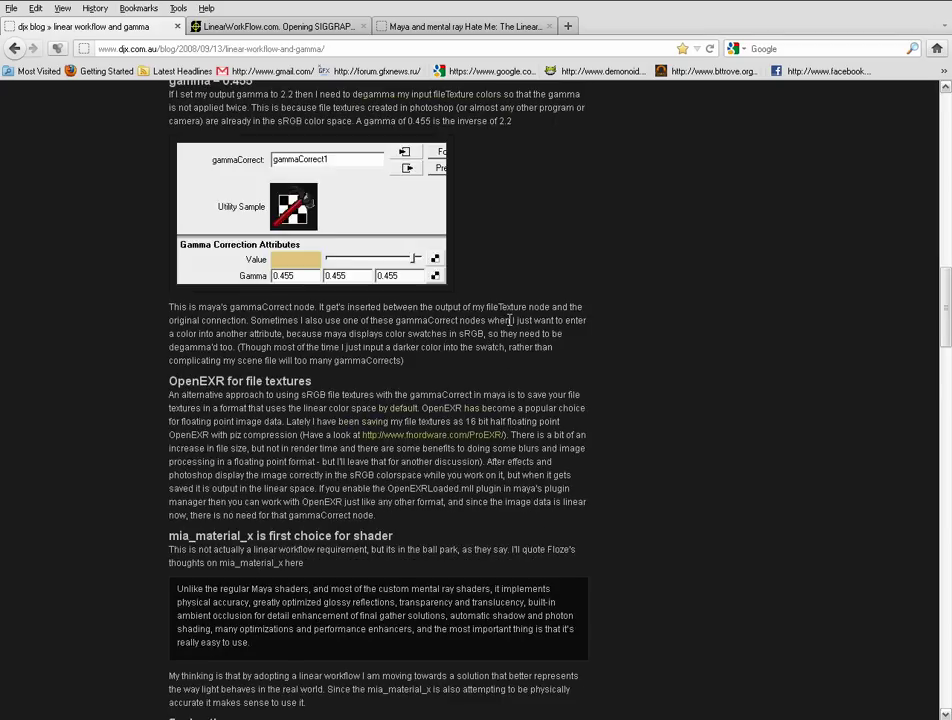
pyautogui.scroll(20, 313, 216)
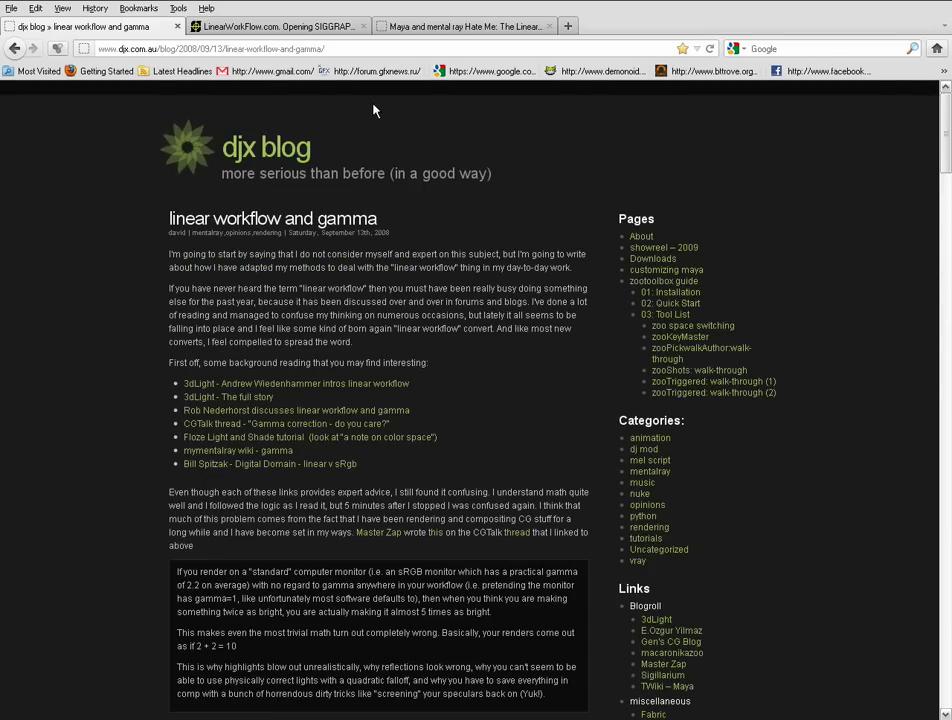
# - Look through the article "Maya and mental ray Hate Me: The Linear Workflow" from its introduction to the lens shader section and comments
pyautogui.click(423, 30)
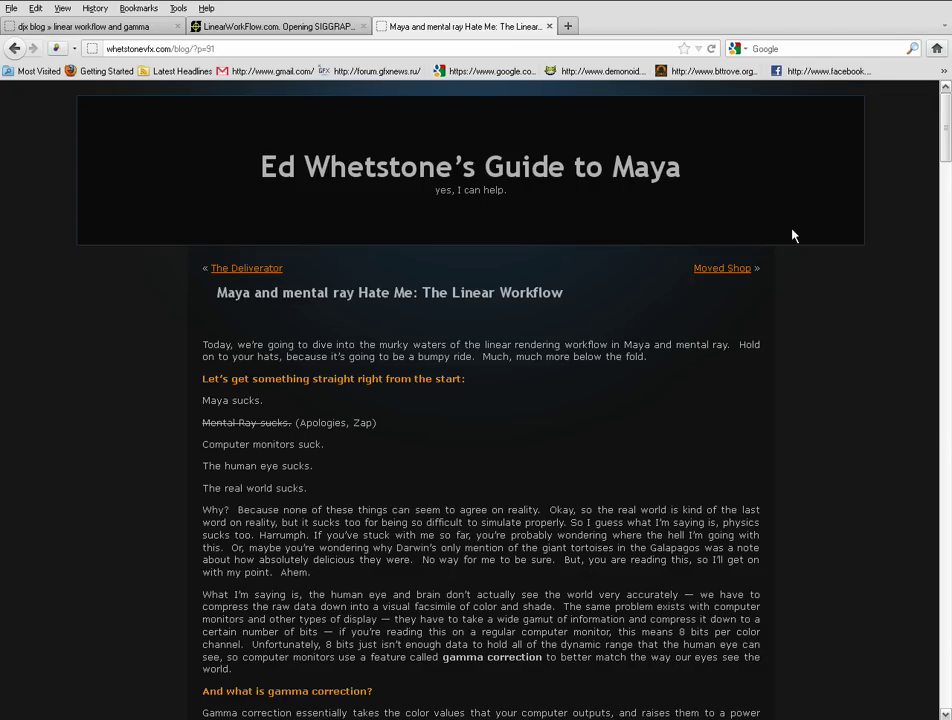
pyautogui.scroll(-2, 802, 258)
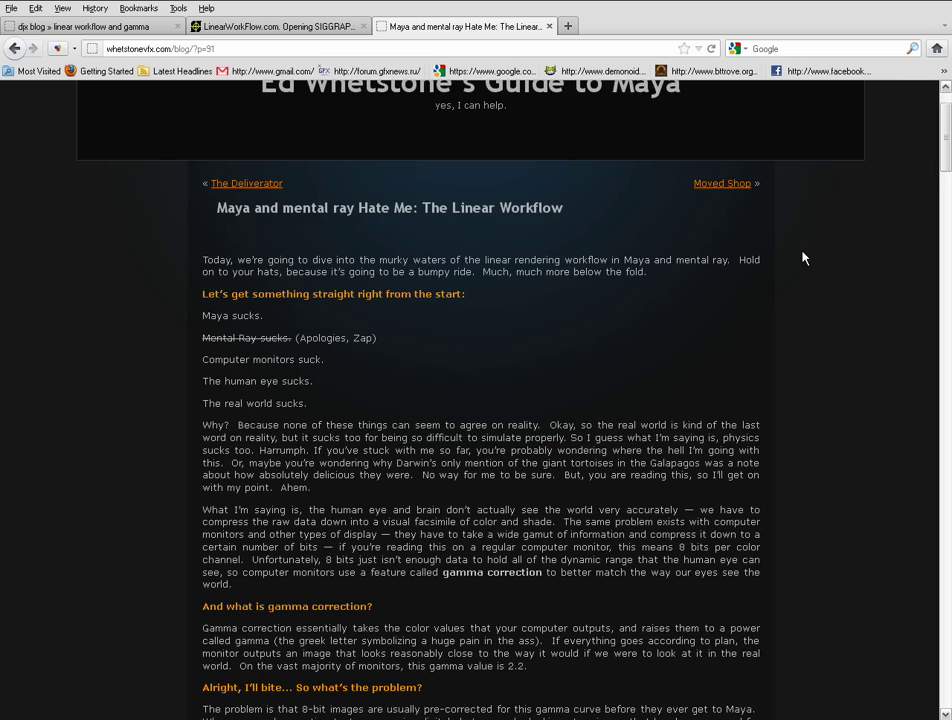
pyautogui.scroll(-18, 802, 258)
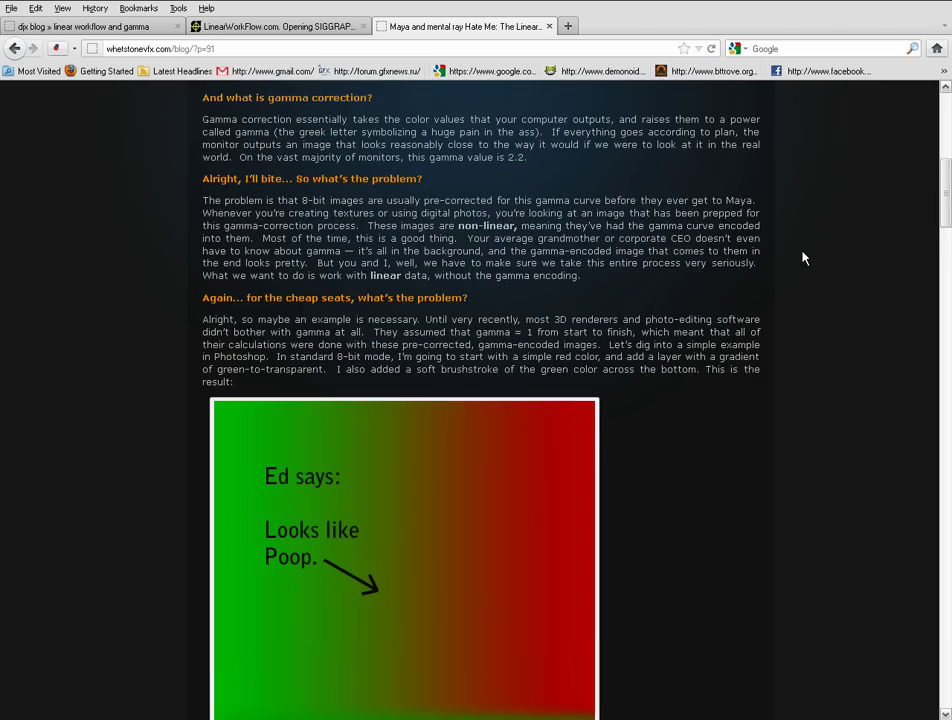
pyautogui.scroll(-20, 802, 258)
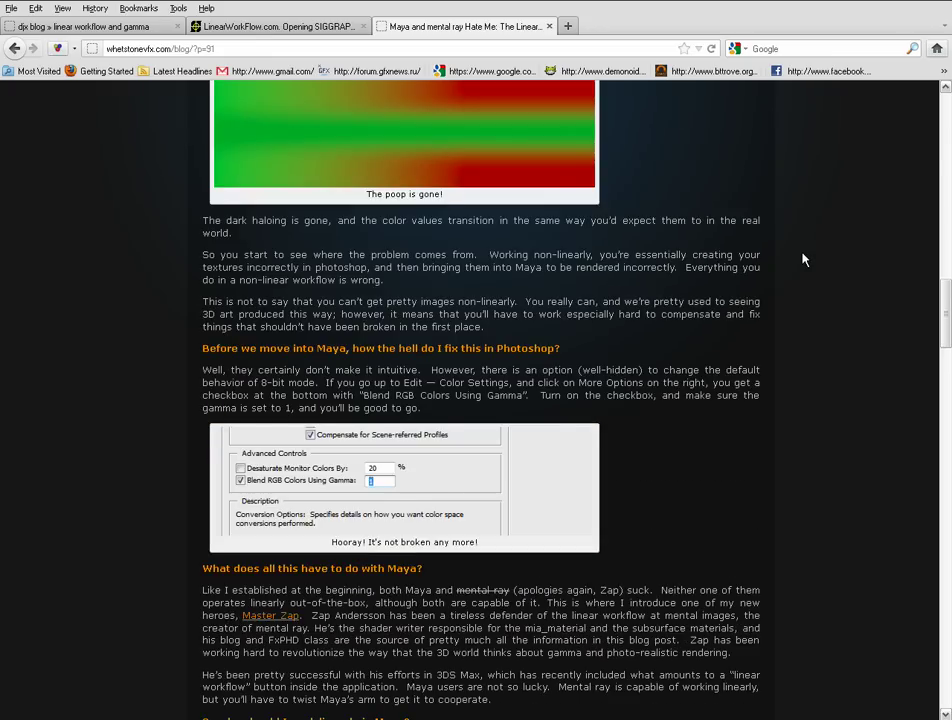
pyautogui.scroll(-4, 802, 258)
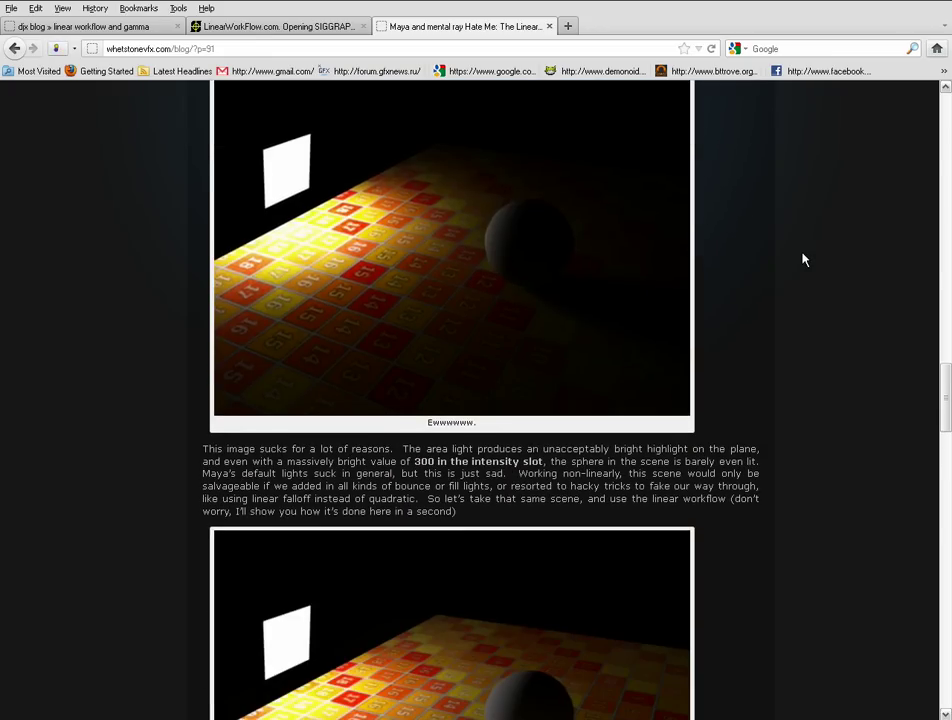
pyautogui.scroll(10, 802, 259)
pyautogui.scroll(15, 802, 259)
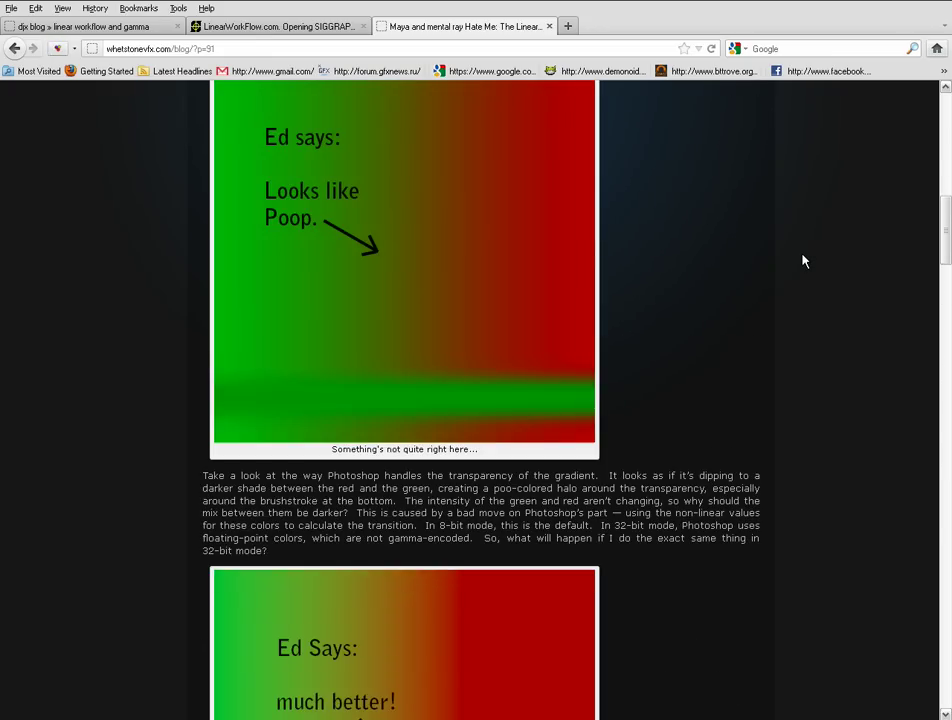
pyautogui.scroll(-17, 802, 259)
pyautogui.scroll(-4, 802, 262)
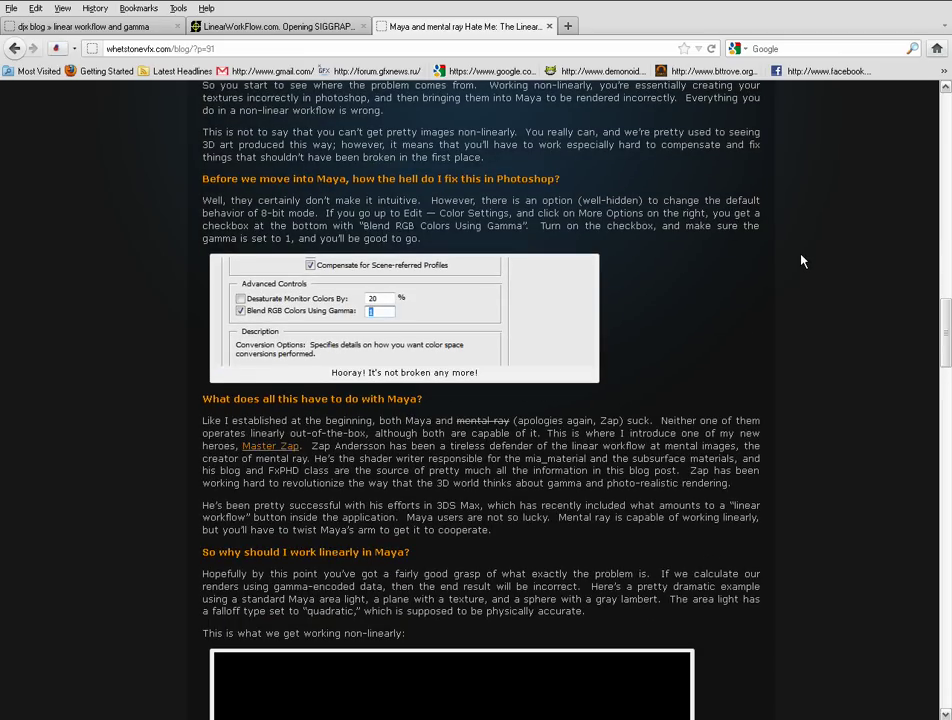
pyautogui.scroll(-20, 802, 261)
pyautogui.scroll(-20, 802, 261)
pyautogui.scroll(-10, 802, 261)
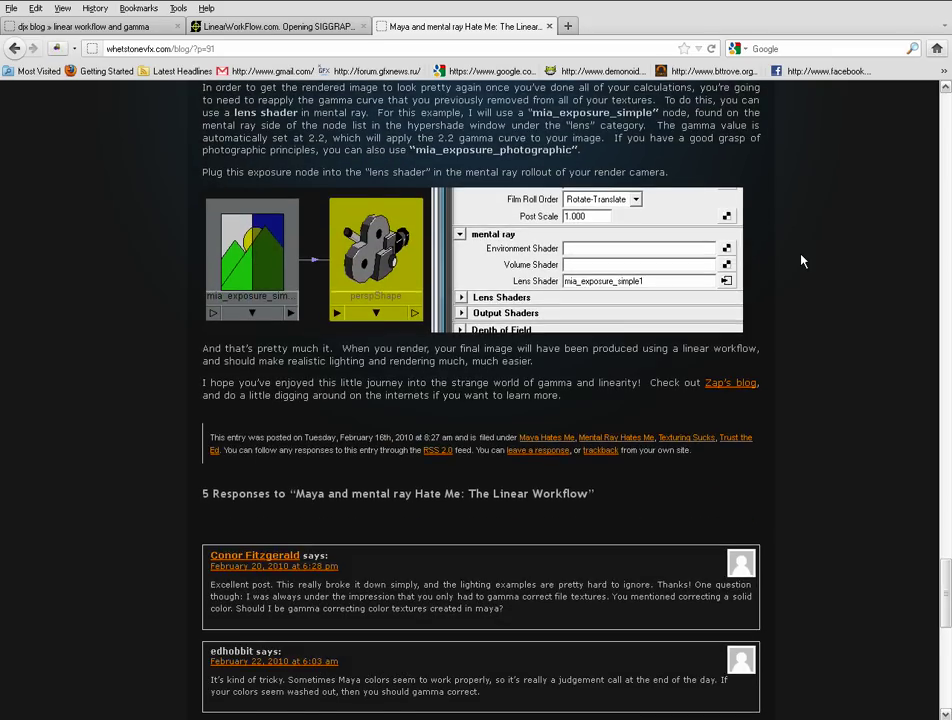
pyautogui.scroll(-2, 802, 261)
# - Review the article's gammaCorrect and lens shader instructions, and go back up to its opening section
pyautogui.scroll(8, 802, 261)
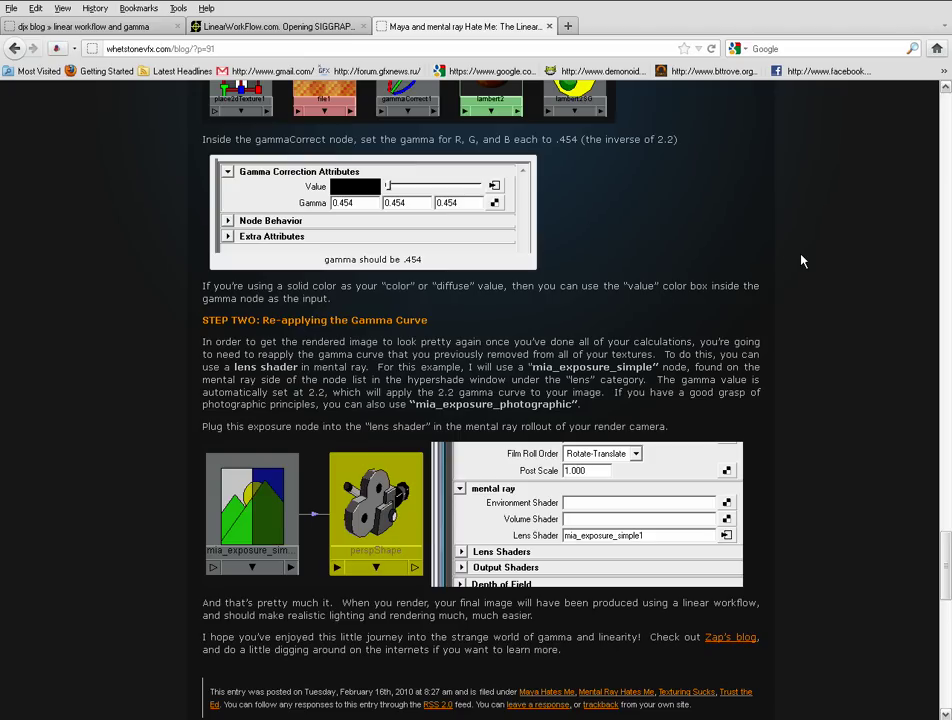
pyautogui.scroll(12, 801, 262)
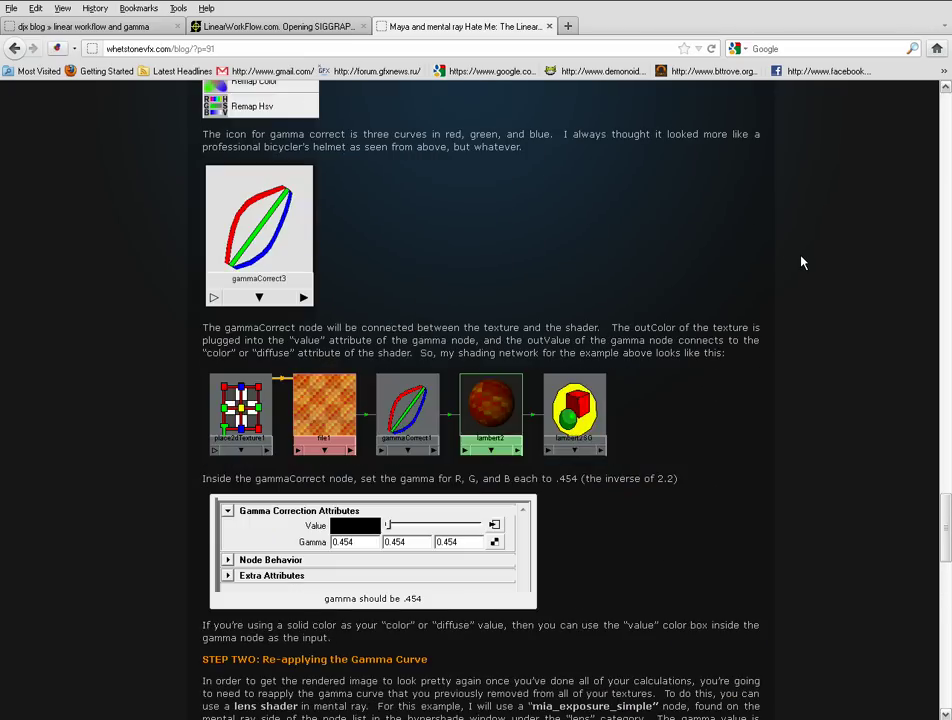
pyautogui.scroll(10, 801, 262)
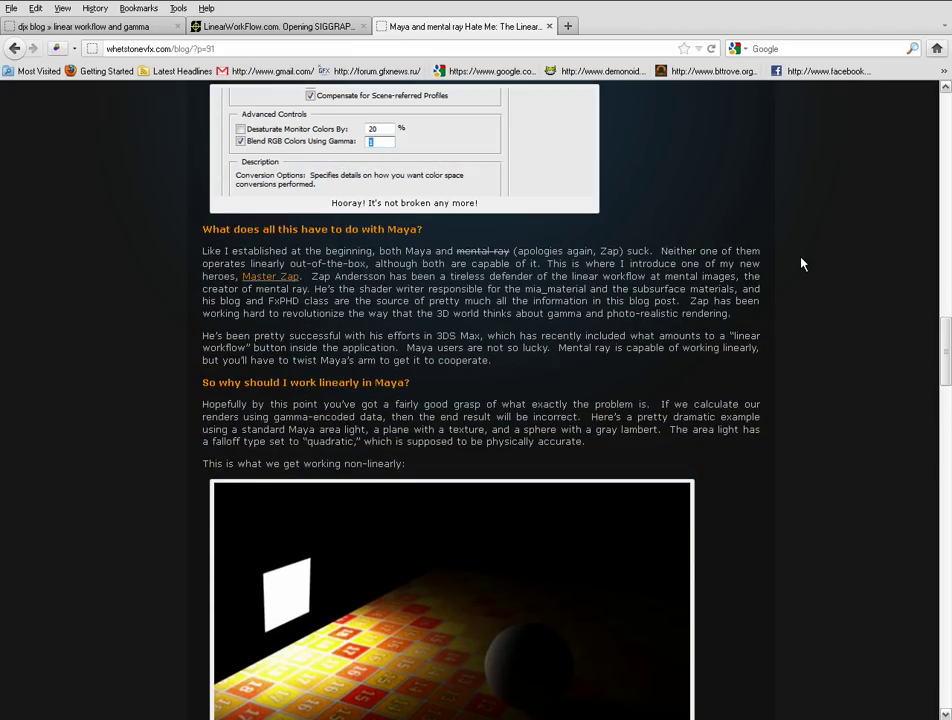
pyautogui.scroll(12, 801, 263)
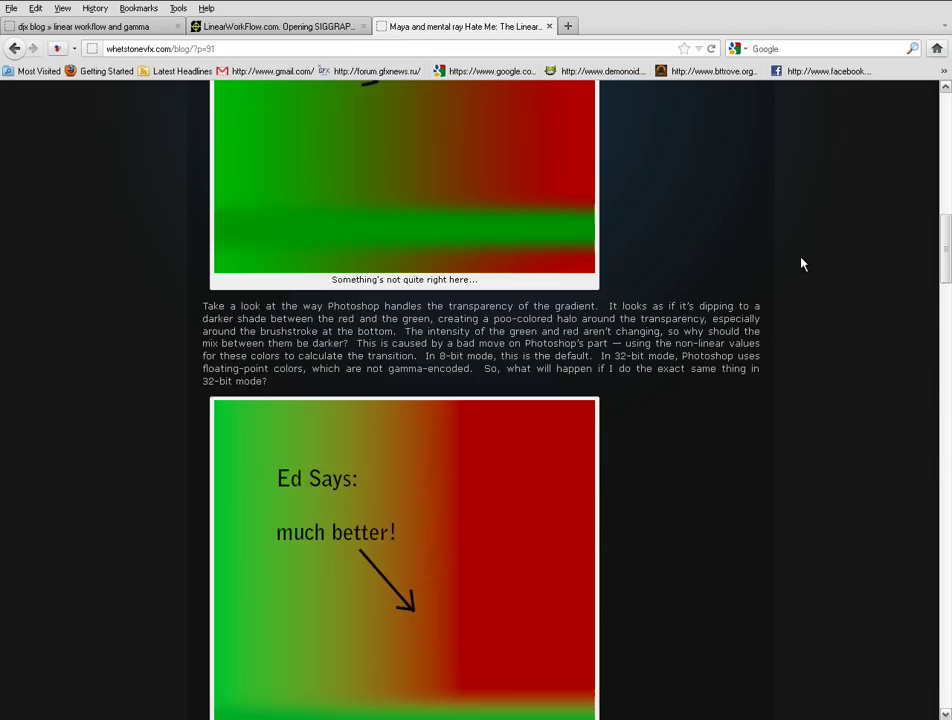
pyautogui.scroll(10, 801, 263)
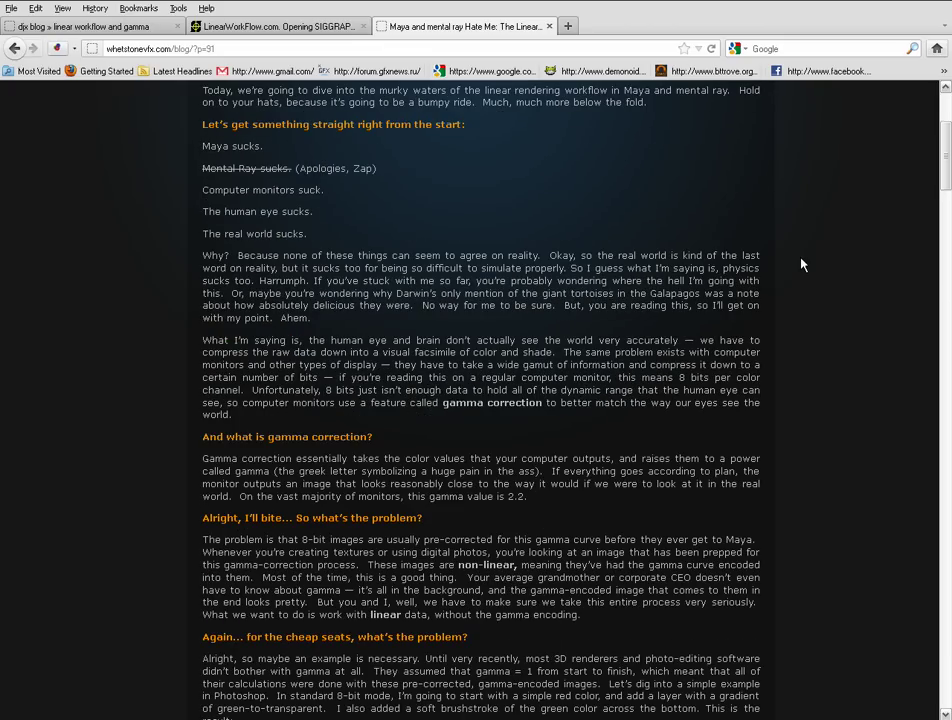
pyautogui.scroll(5, 801, 264)
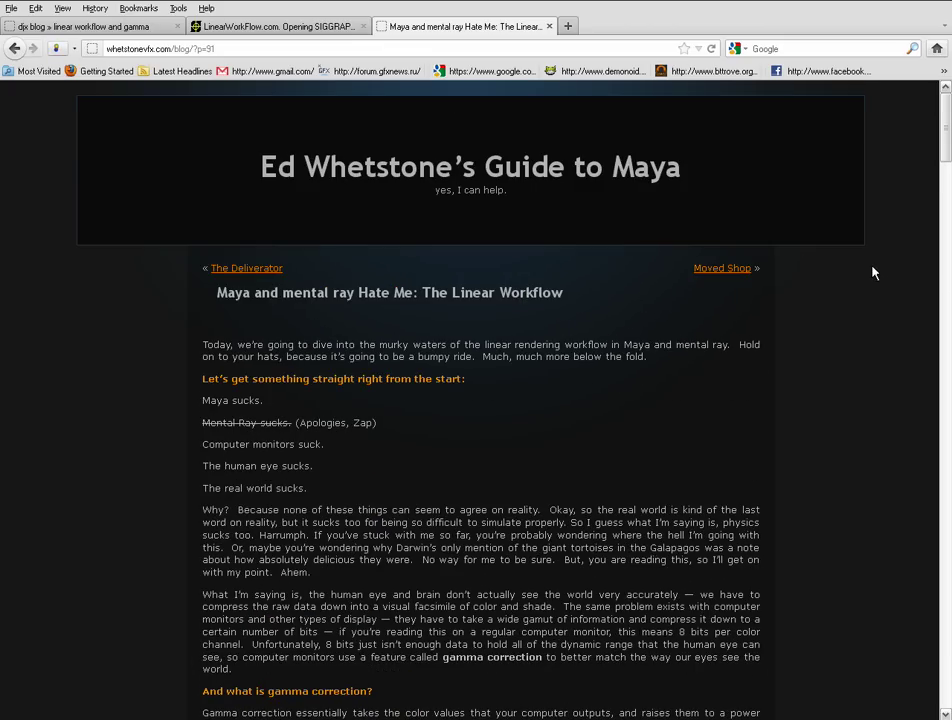
pyautogui.scroll(-3, 871, 271)
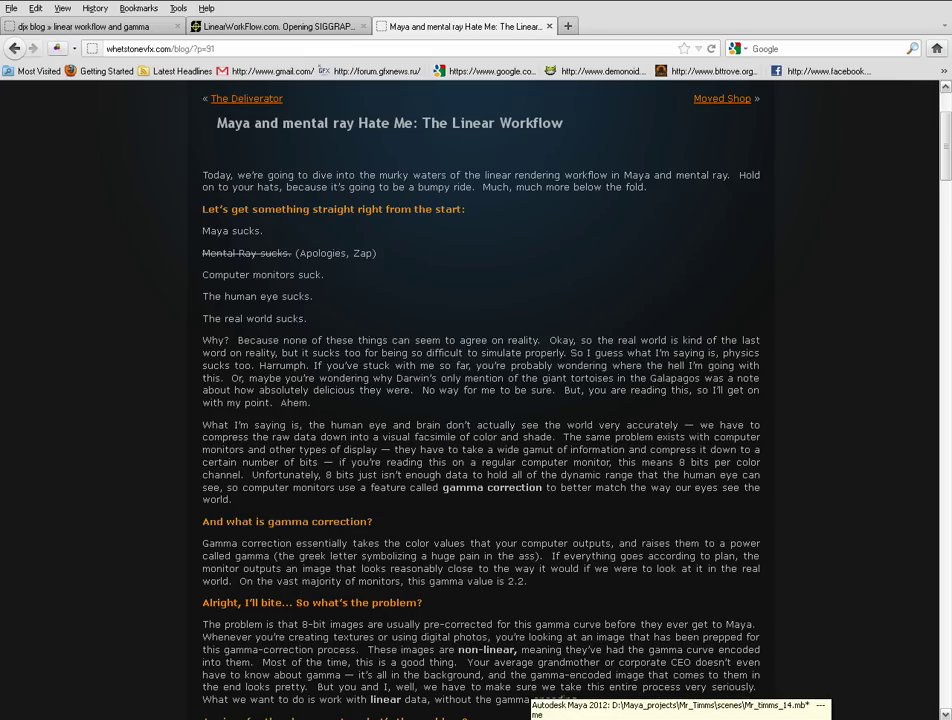
# - Switch to Maya, bring the whole Hypershade window into view at a narrower width, and close it
pyautogui.click(540, 719)
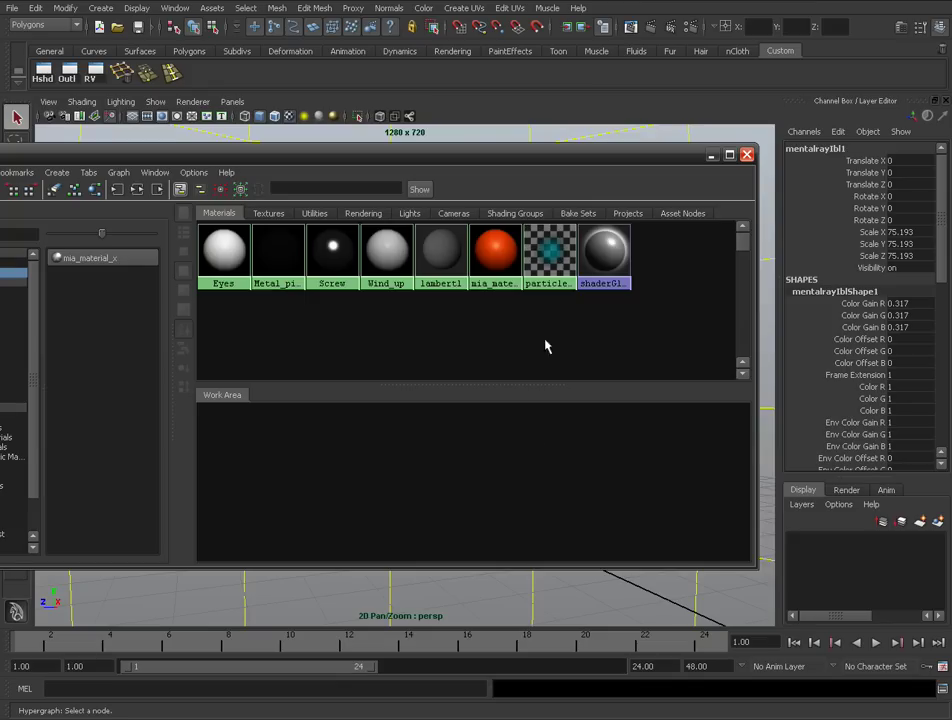
pyautogui.moveTo(562, 165); pyautogui.dragTo(647, 196)
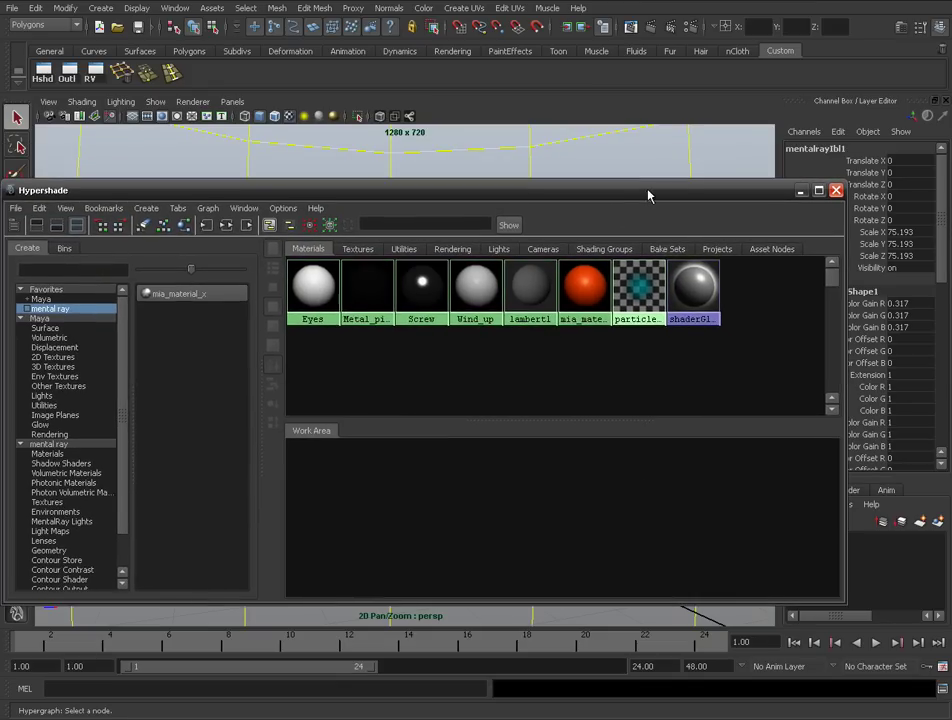
pyautogui.moveTo(850, 305); pyautogui.dragTo(695, 305)
pyautogui.moveTo(498, 200); pyautogui.dragTo(562, 170)
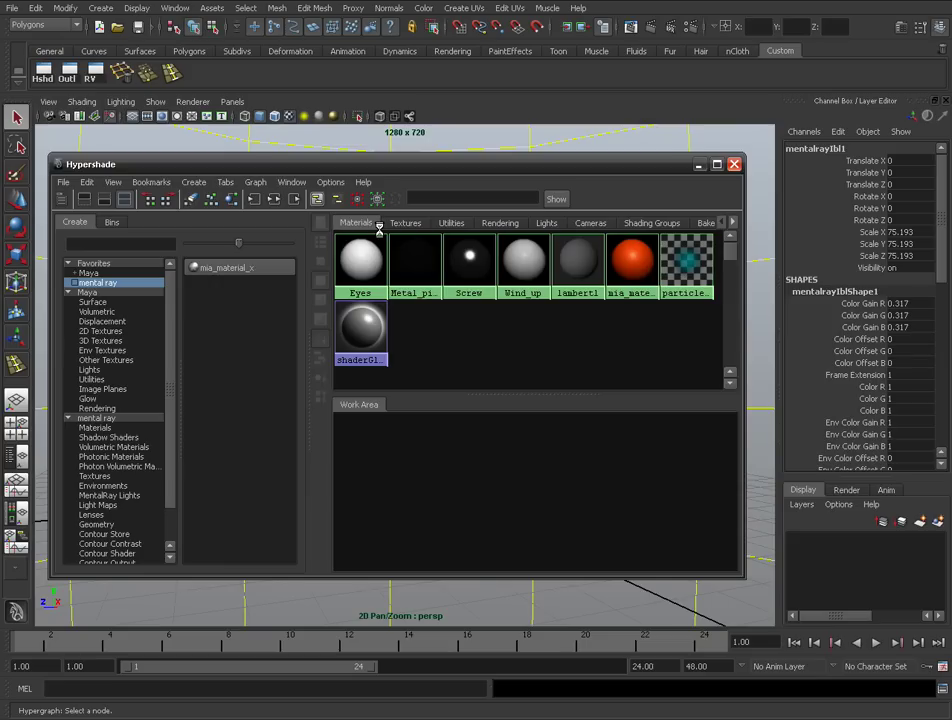
pyautogui.click(734, 164)
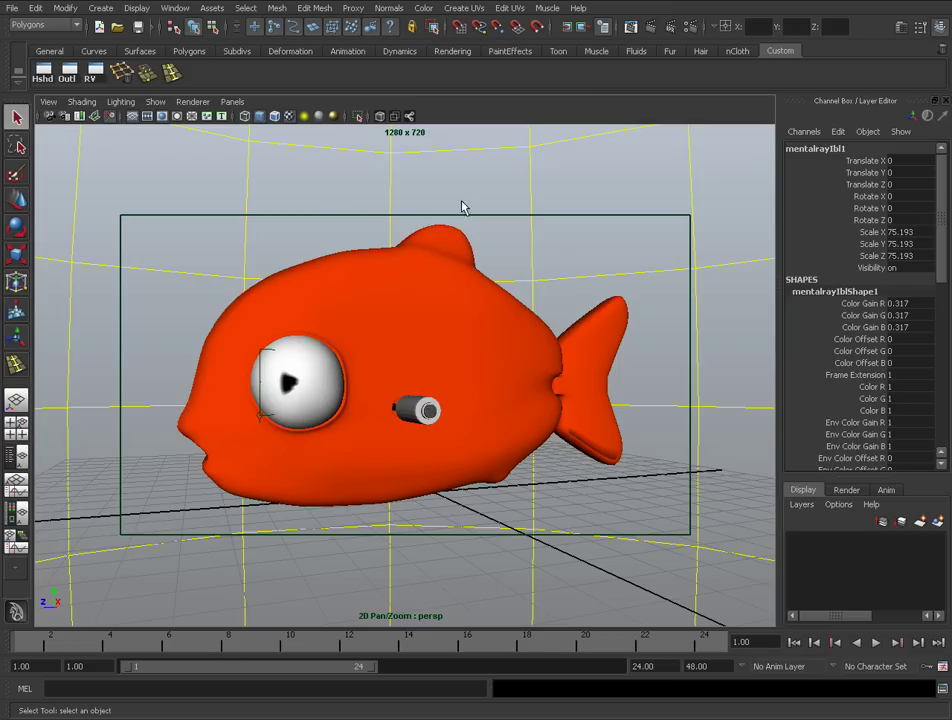
# - Open the Render Settings beside the fish model, keep mental ray as the renderer, and show the common render settings
pyautogui.click(691, 32)
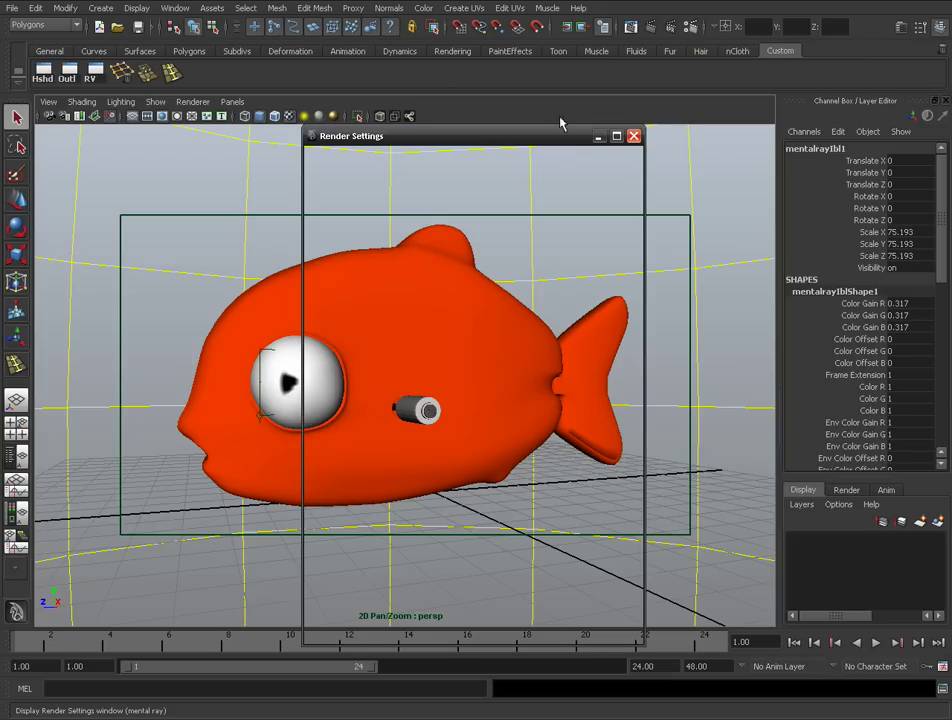
pyautogui.moveTo(530, 143); pyautogui.dragTo(634, 100)
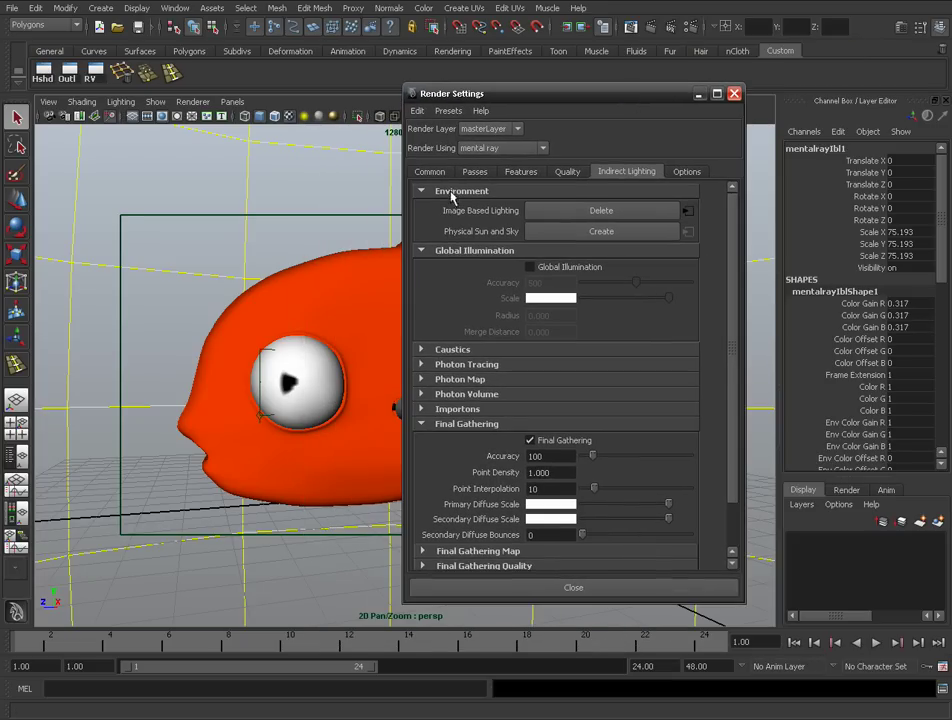
pyautogui.click(499, 152)
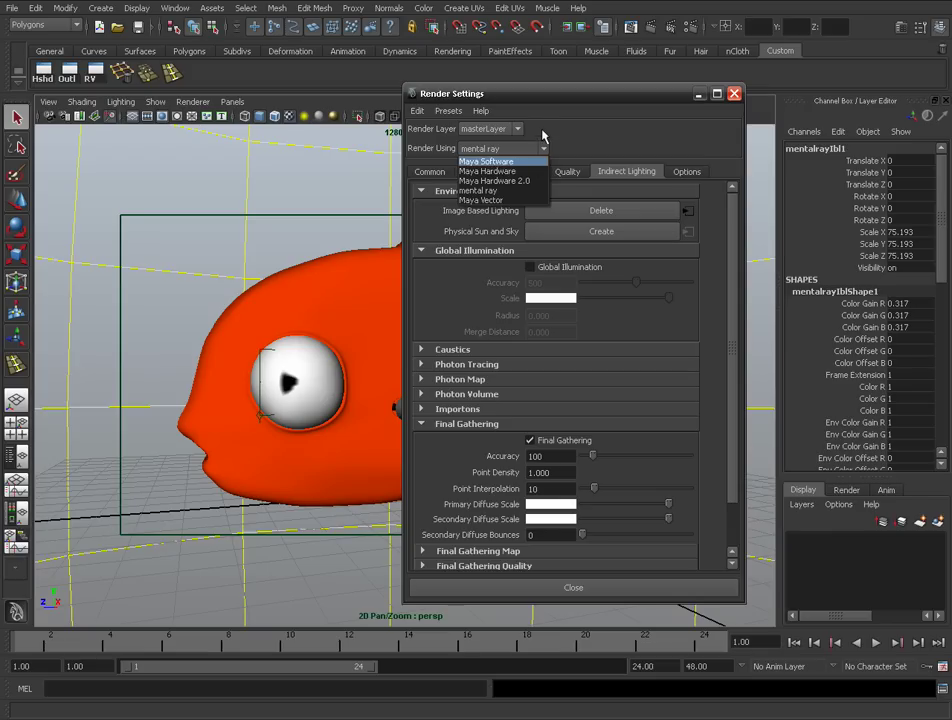
pyautogui.click(469, 155)
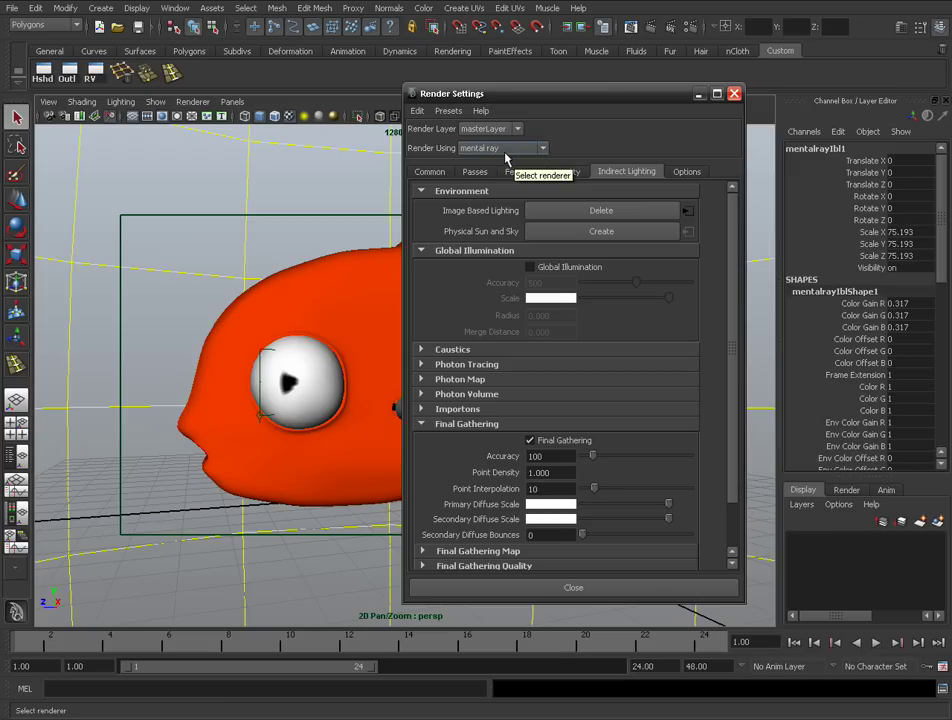
pyautogui.click(424, 173)
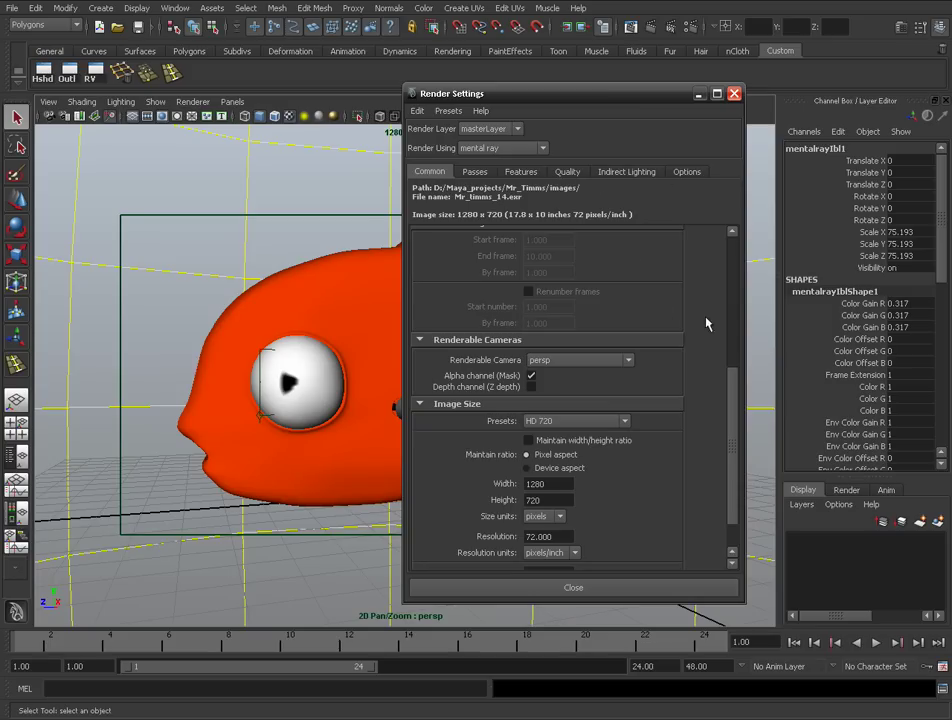
# - Go to the Color Management settings of the render and keep color management enabled
pyautogui.moveTo(733, 383); pyautogui.dragTo(731, 234)
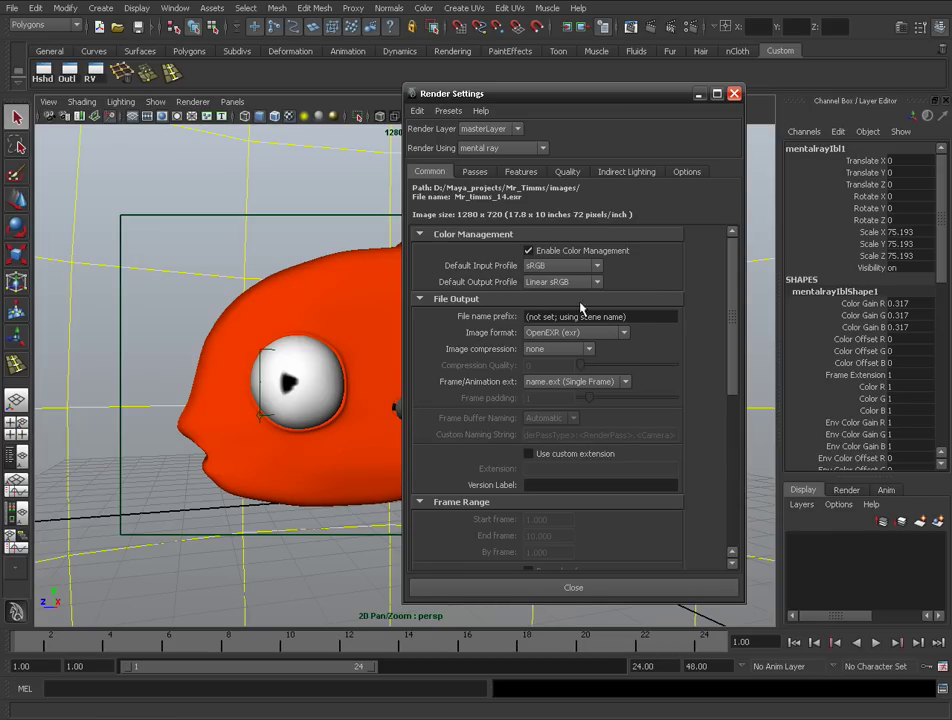
pyautogui.click(528, 252)
pyautogui.click(528, 251)
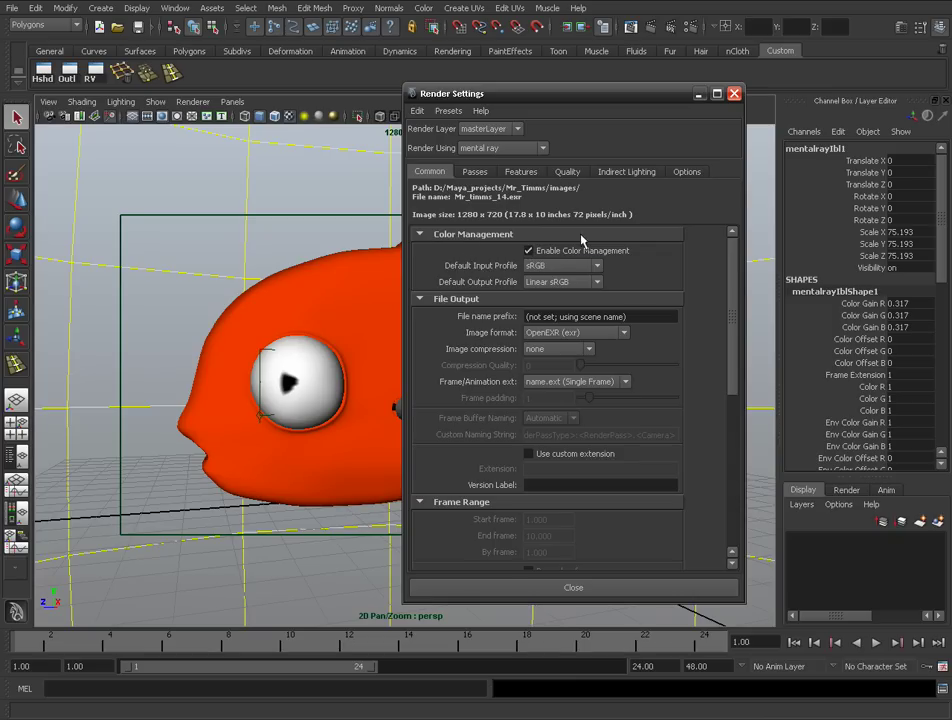
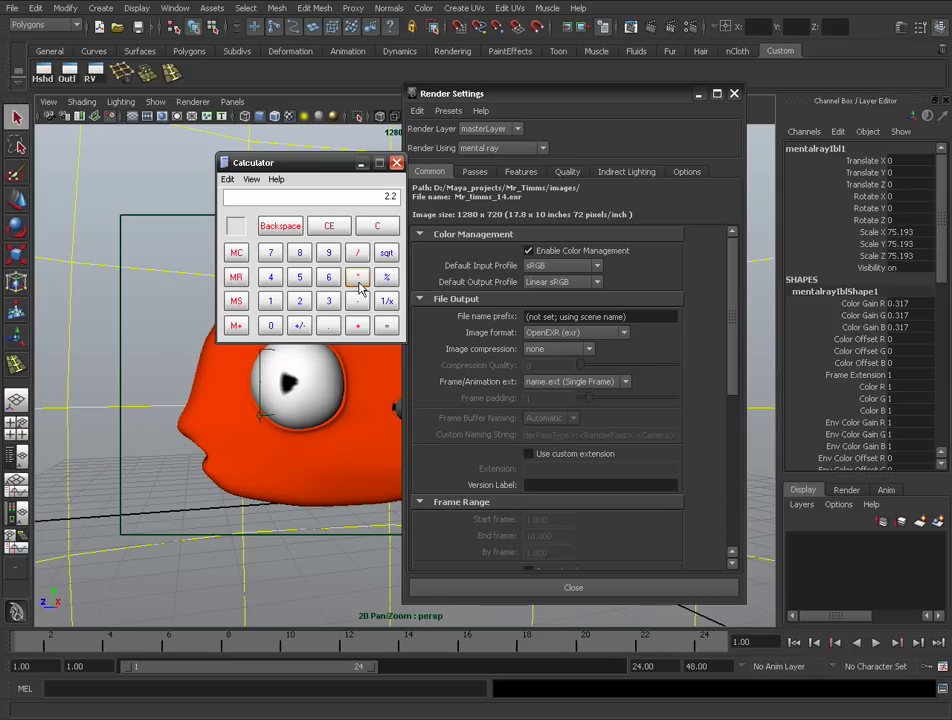
# - Calculate the reciprocal of 2.2 in Calculator, and close it to return to the Render Settings
pyautogui.click(358, 252)
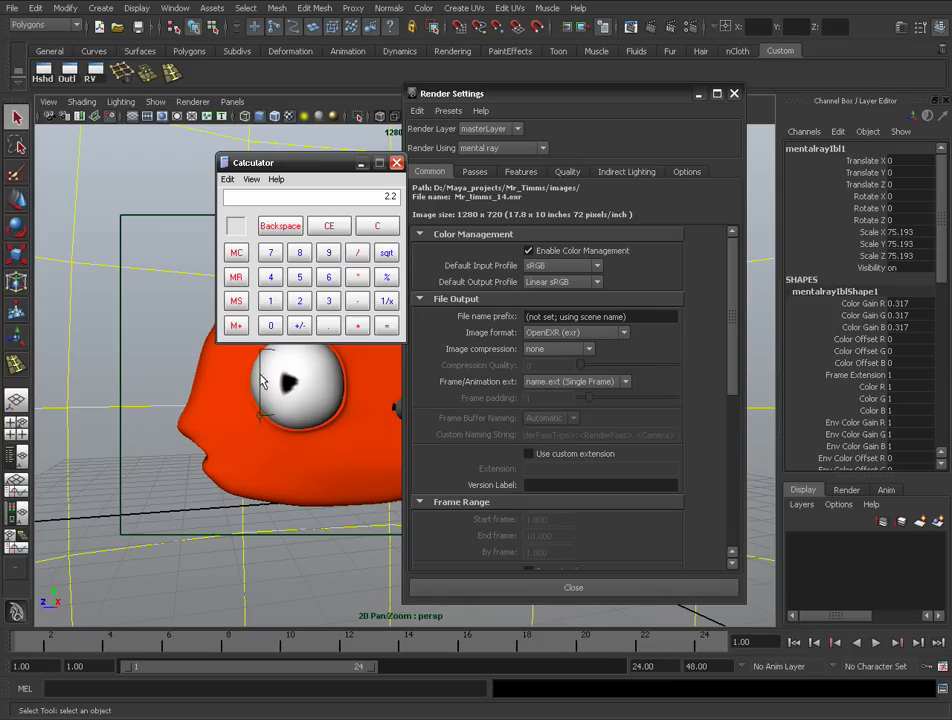
pyautogui.click(270, 301)
pyautogui.click(385, 324)
pyautogui.click(299, 301)
pyautogui.click(280, 225)
pyautogui.click(270, 301)
pyautogui.click(387, 326)
pyautogui.click(387, 300)
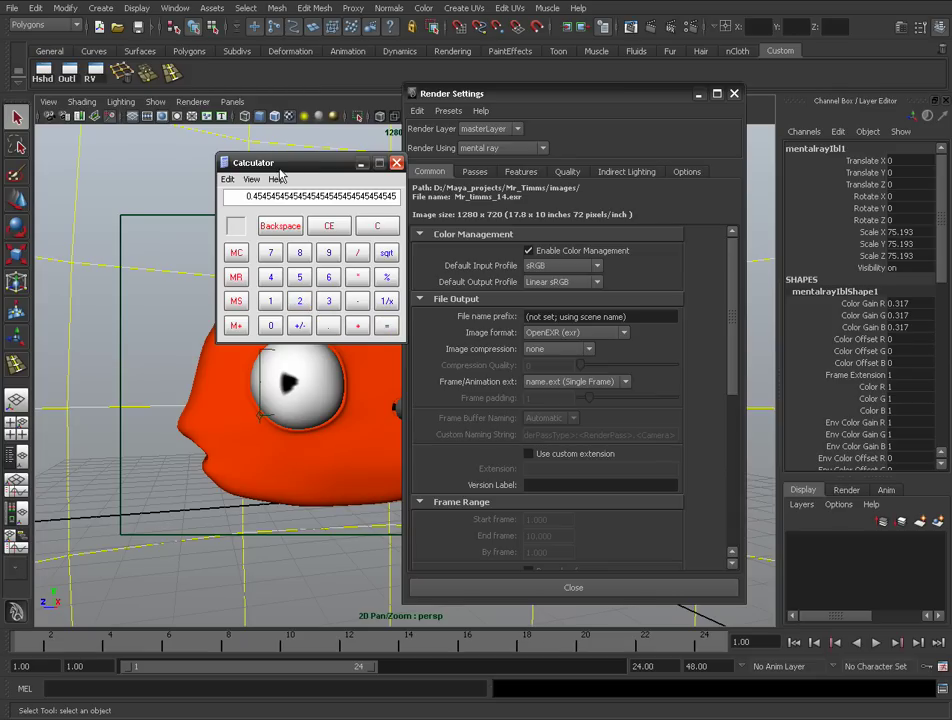
pyautogui.moveTo(276, 164); pyautogui.dragTo(223, 137)
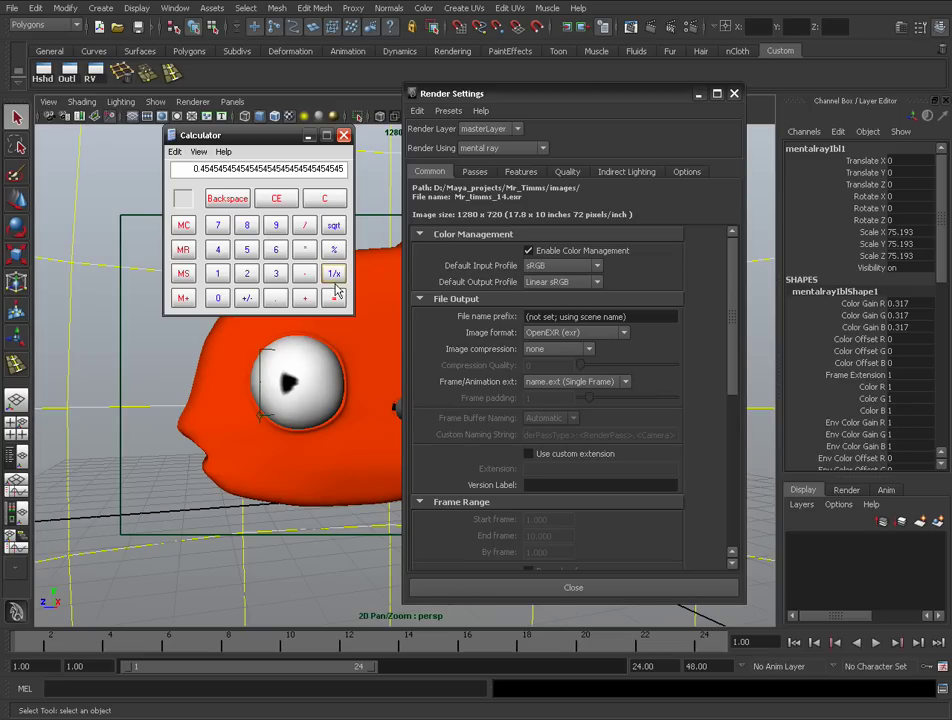
pyautogui.click(343, 136)
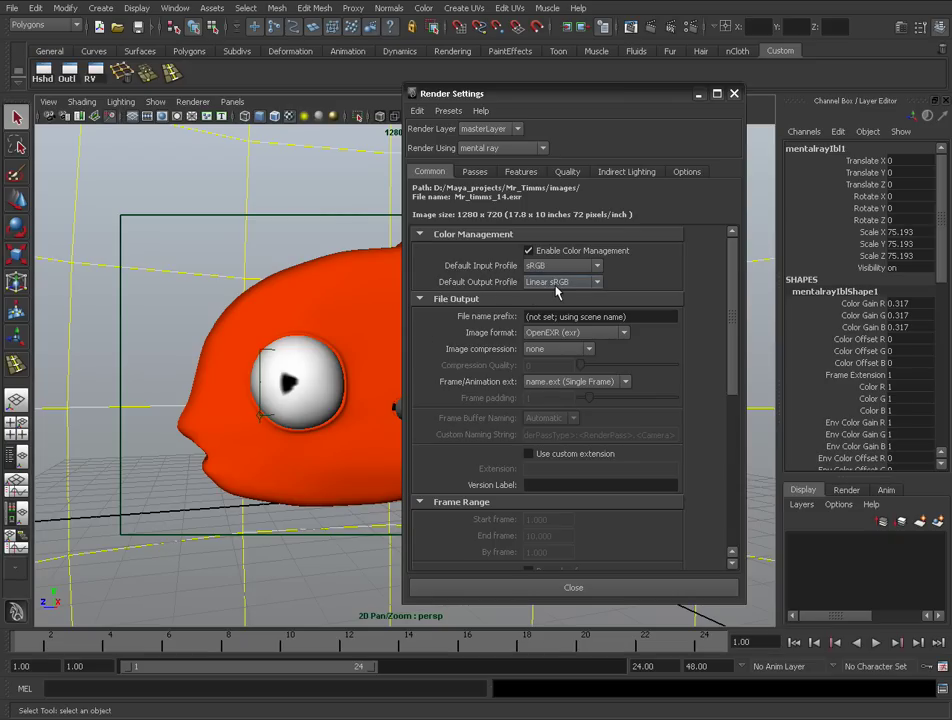
# - Look through the available image formats, keep OpenEXR (exr) for the file output, and return to the Color Management settings
pyautogui.moveTo(731, 304); pyautogui.dragTo(695, 316)
pyautogui.scroll(2, 720, 305)
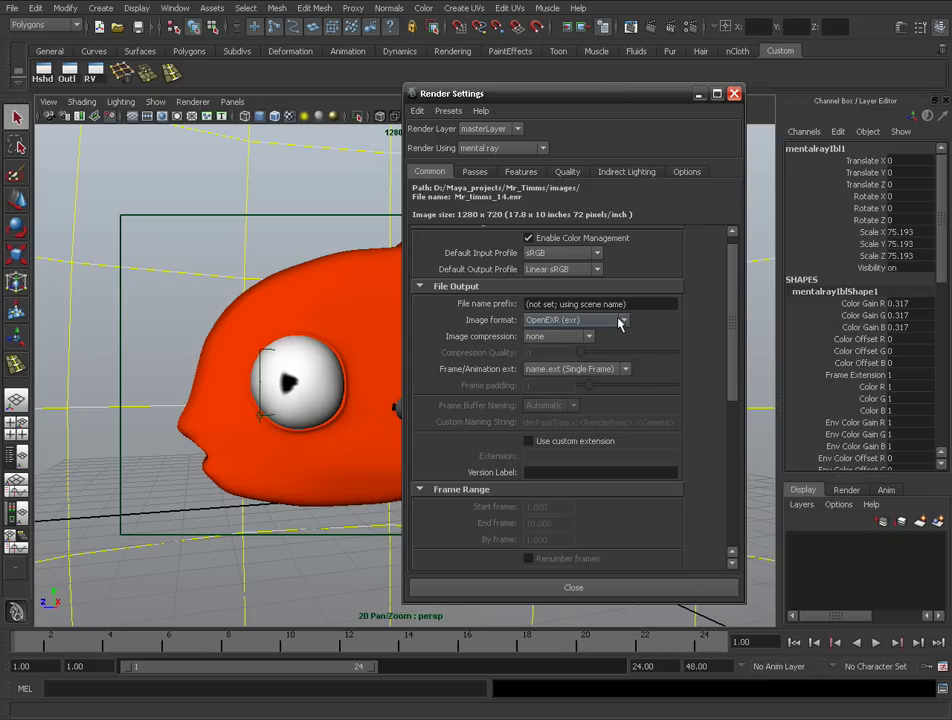
pyautogui.click(622, 320)
pyautogui.scroll(1, 626, 370)
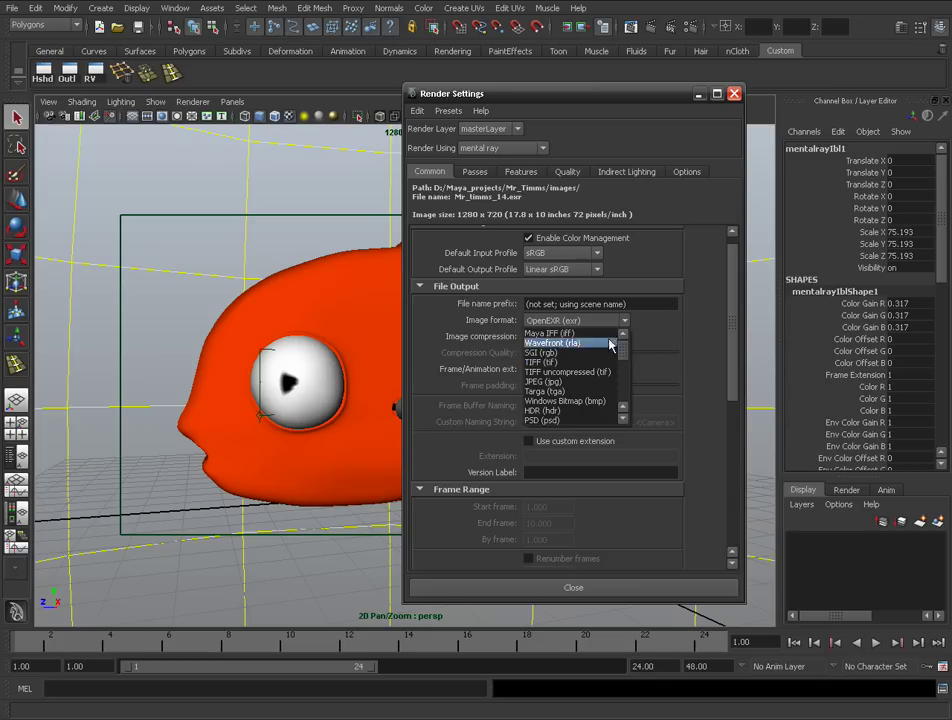
pyautogui.moveTo(622, 343); pyautogui.dragTo(622, 379)
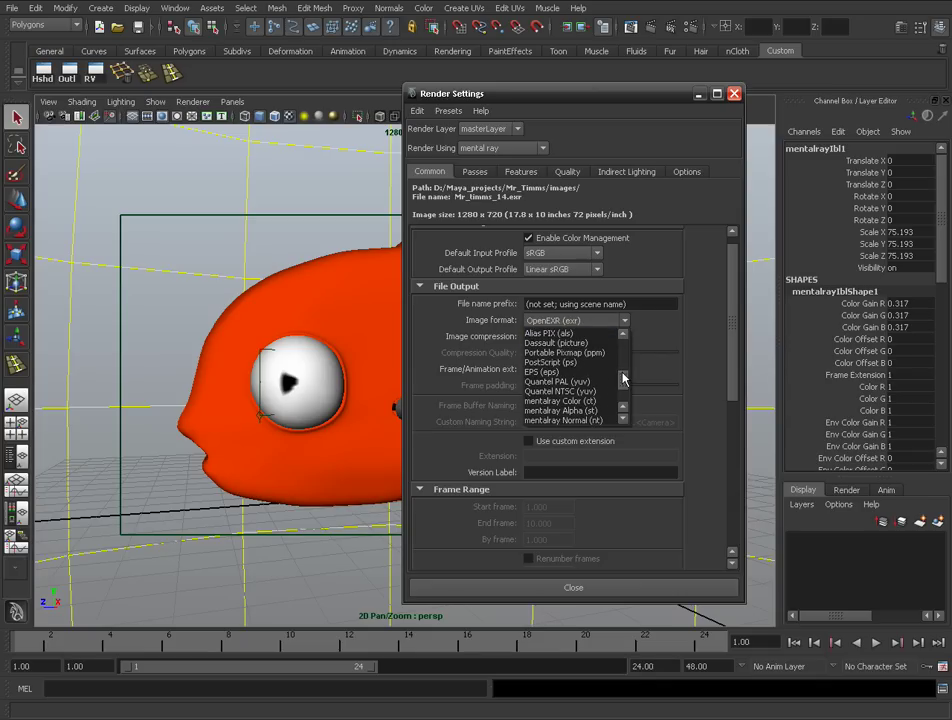
pyautogui.click(549, 322)
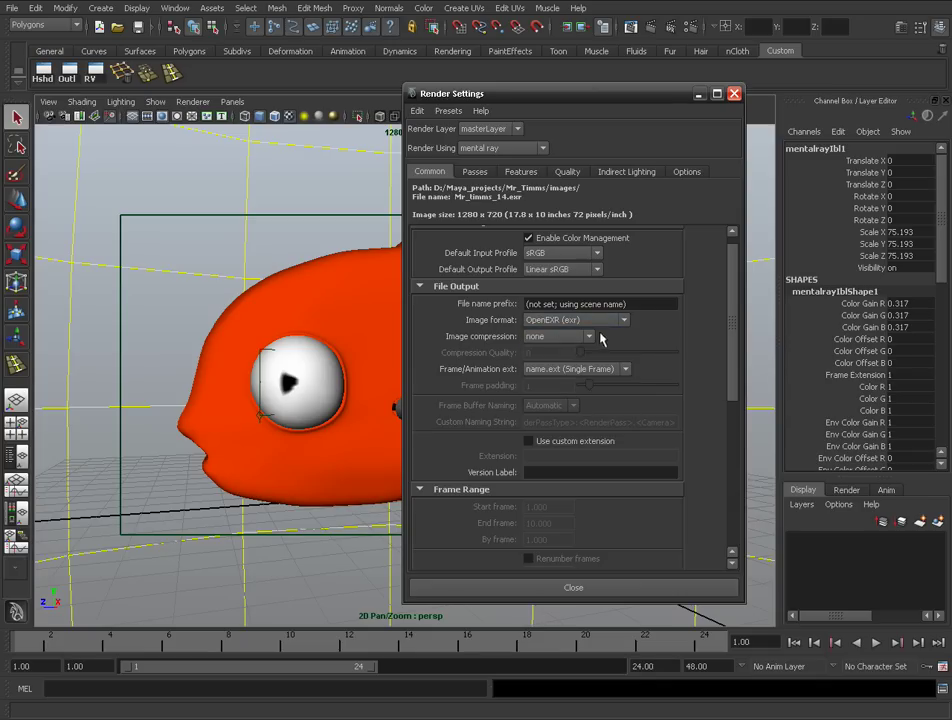
pyautogui.moveTo(731, 348); pyautogui.dragTo(731, 368)
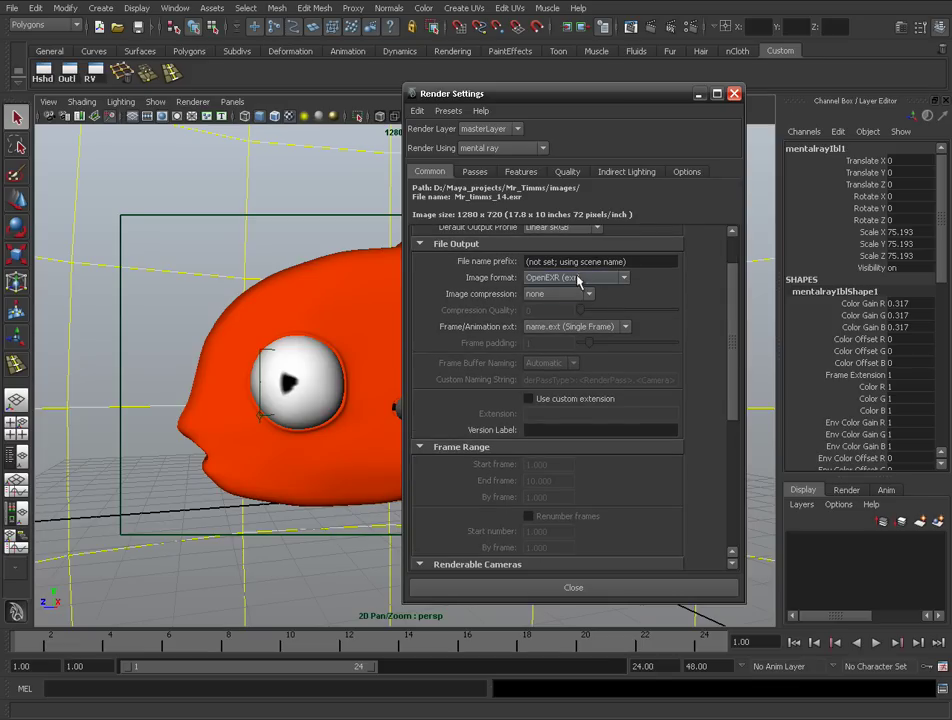
pyautogui.scroll(-1, 731, 346)
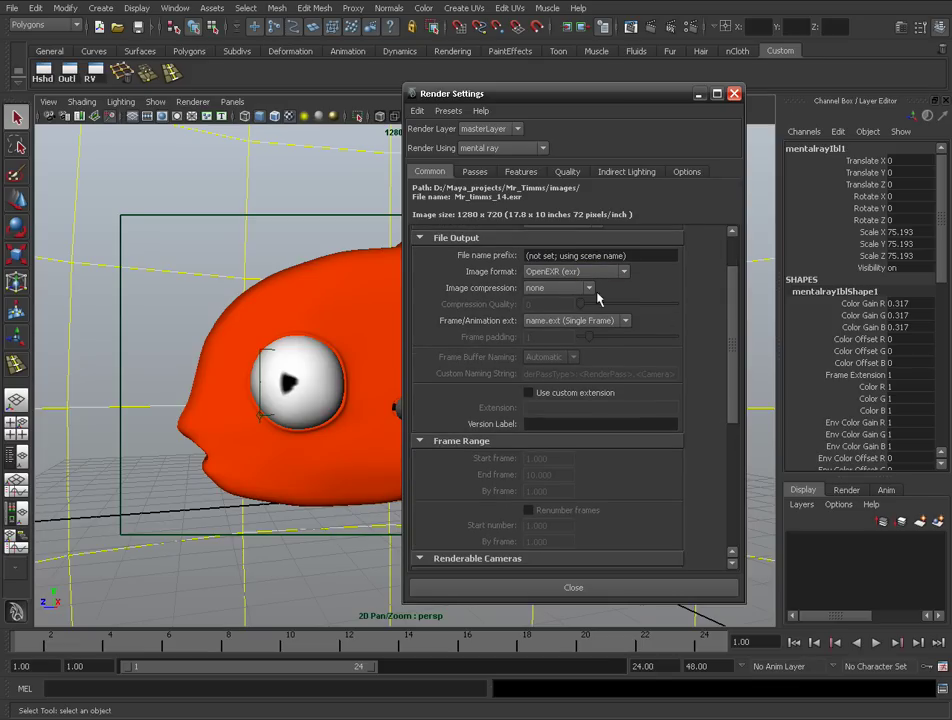
pyautogui.moveTo(732, 346); pyautogui.dragTo(738, 262)
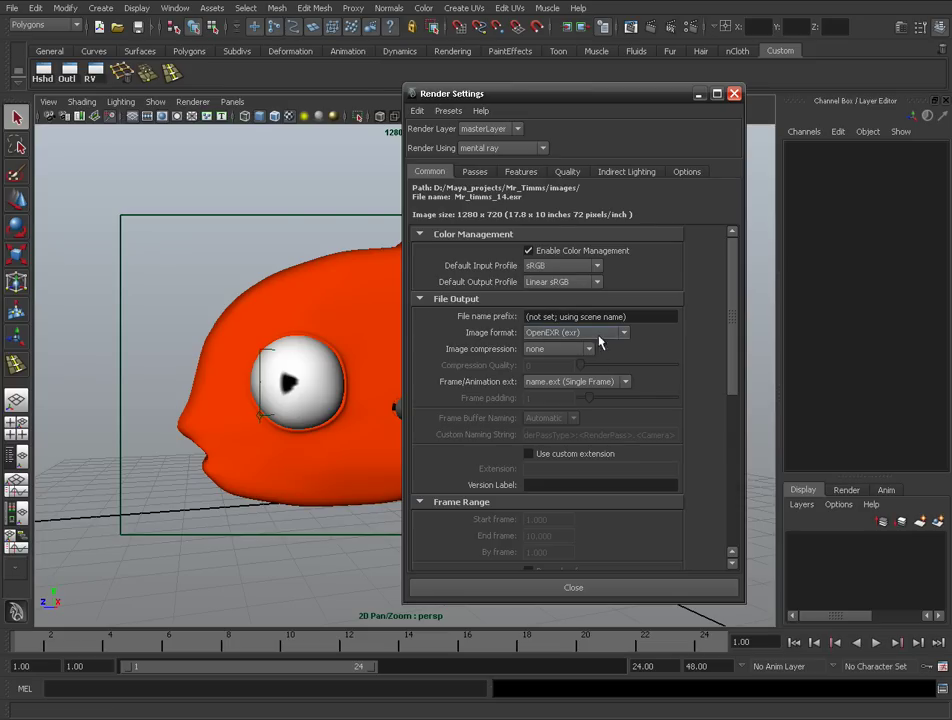
# - Expand the Framebuffer section of the quality settings and choose RGBA (Float) 4x32 Bit as the data type
pyautogui.click(566, 176)
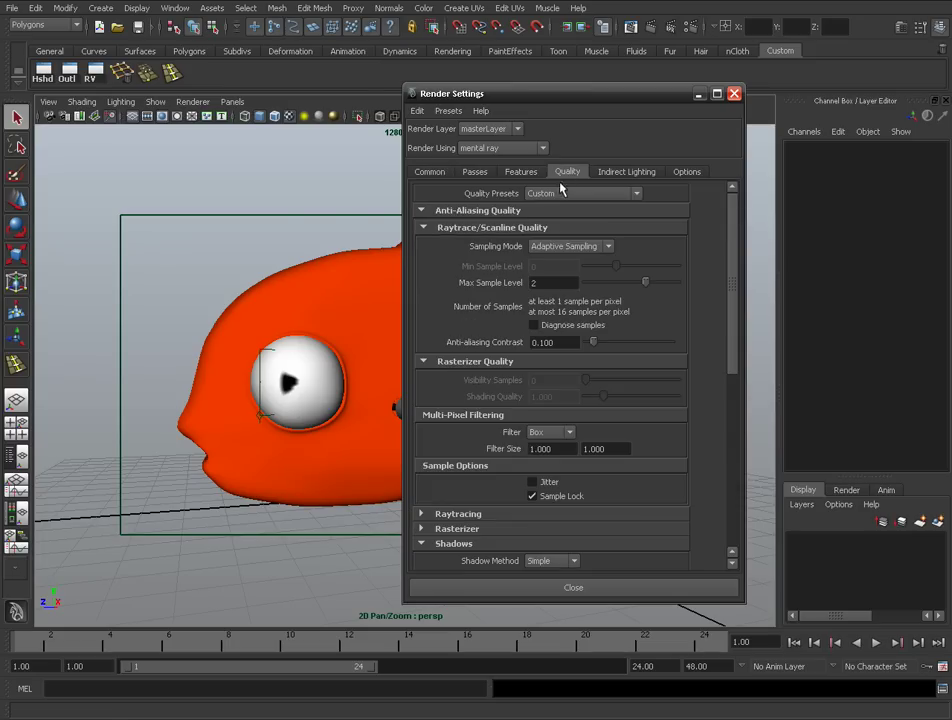
pyautogui.scroll(-5, 733, 330)
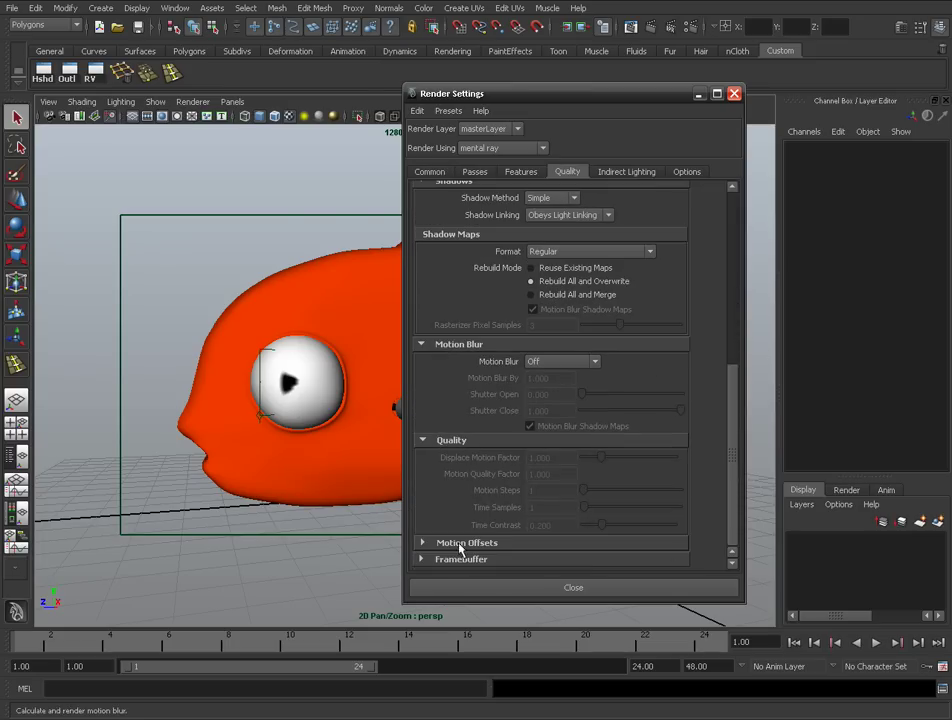
pyautogui.scroll(-3, 733, 528)
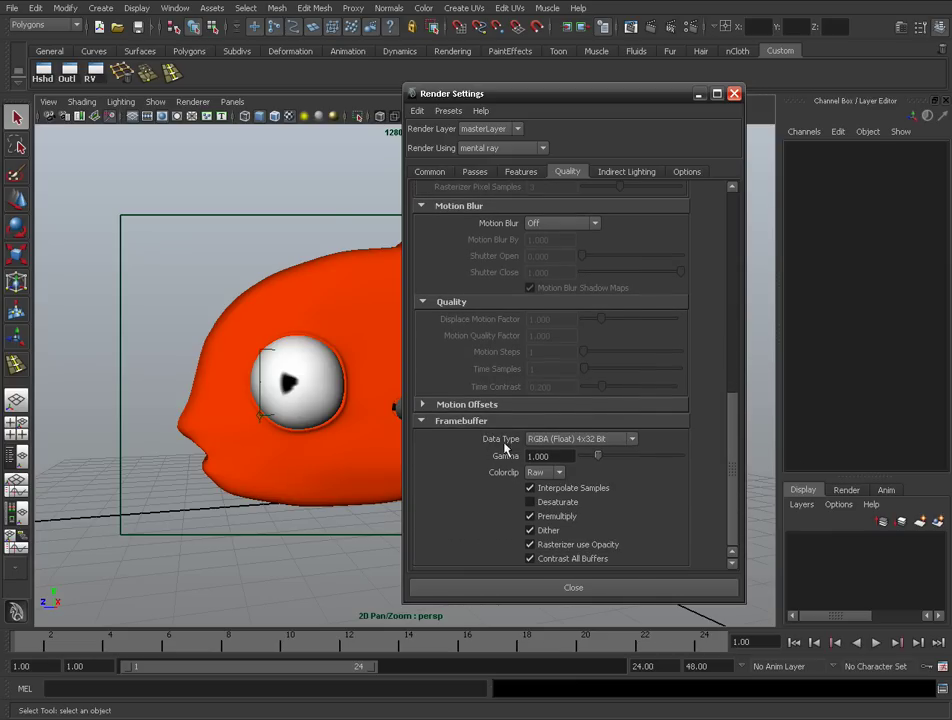
pyautogui.click(607, 440)
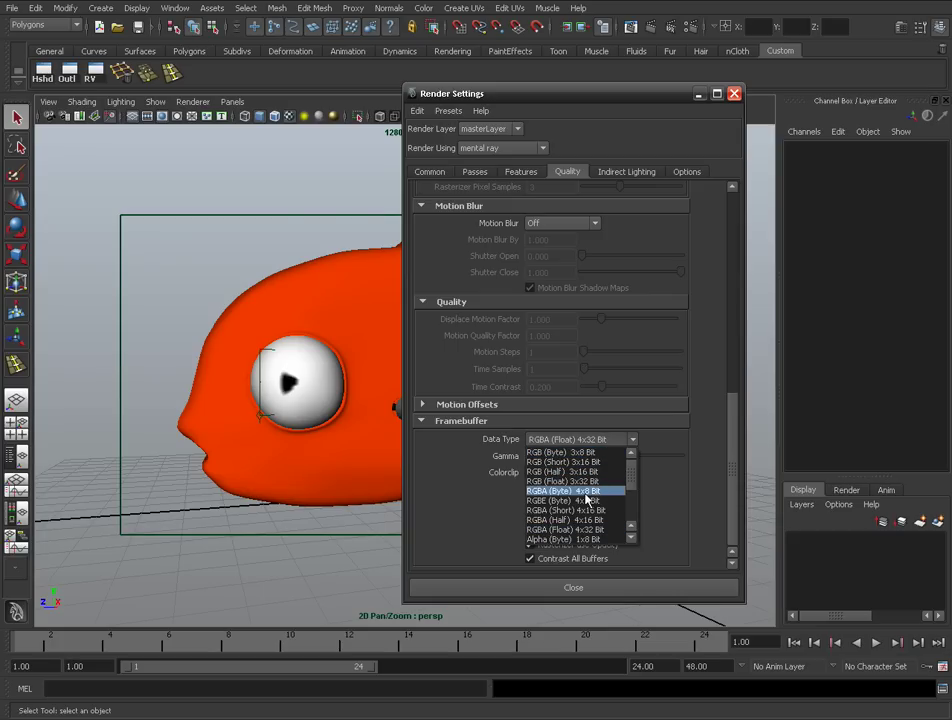
pyautogui.scroll(-3, 630, 500)
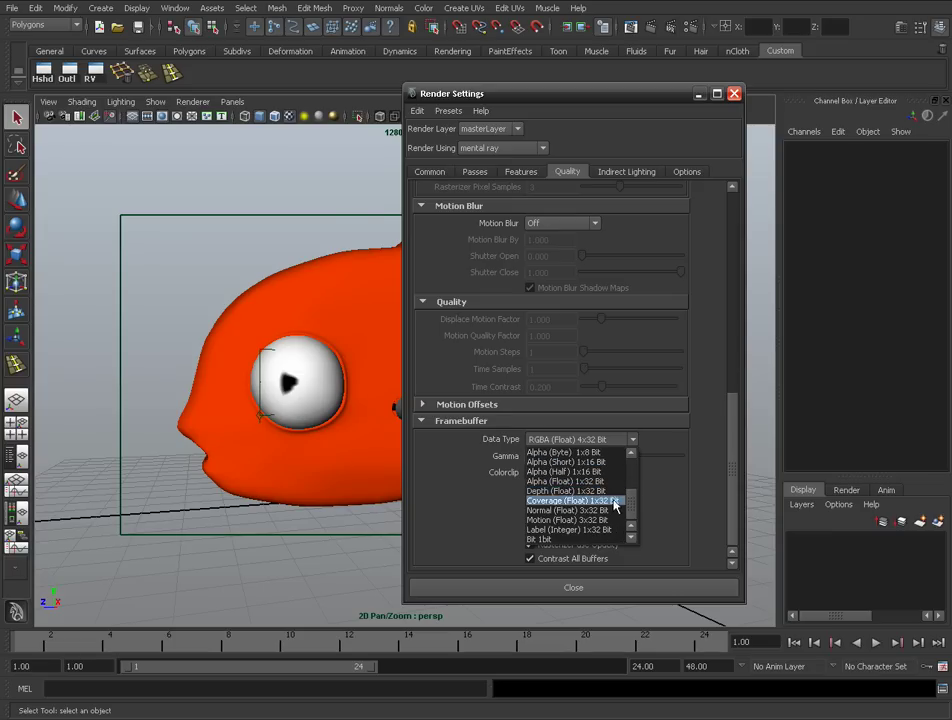
pyautogui.scroll(2, 607, 505)
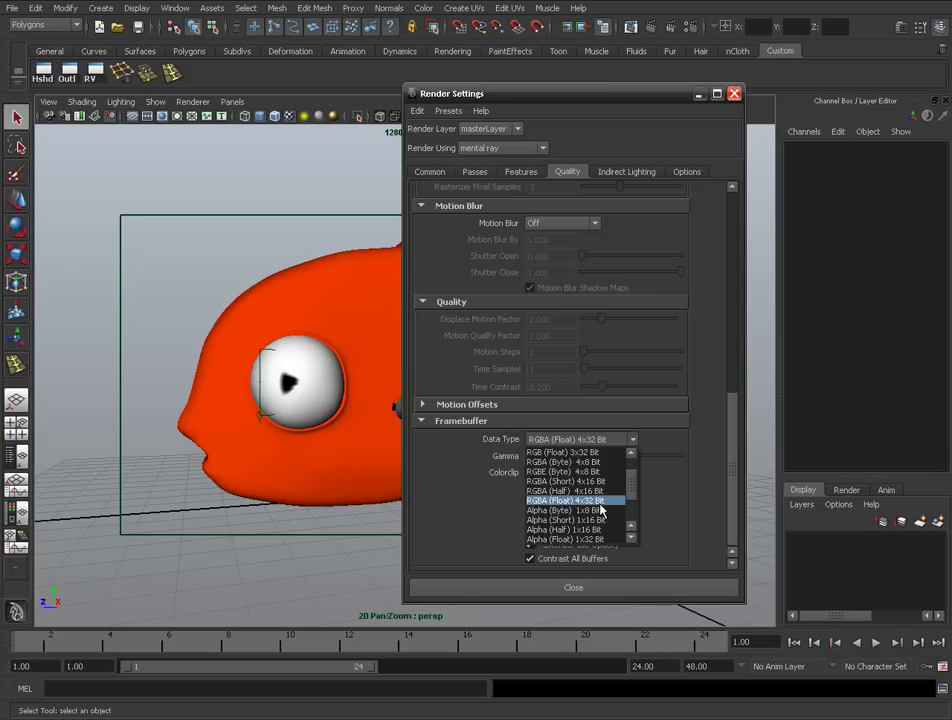
pyautogui.click(575, 500)
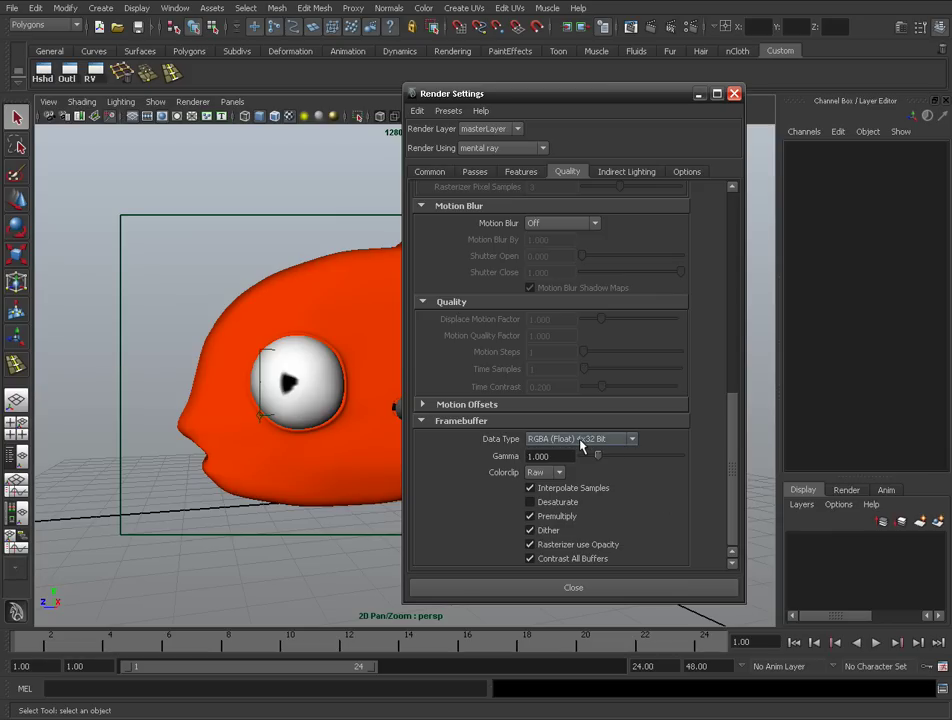
pyautogui.moveTo(731, 455); pyautogui.dragTo(726, 245)
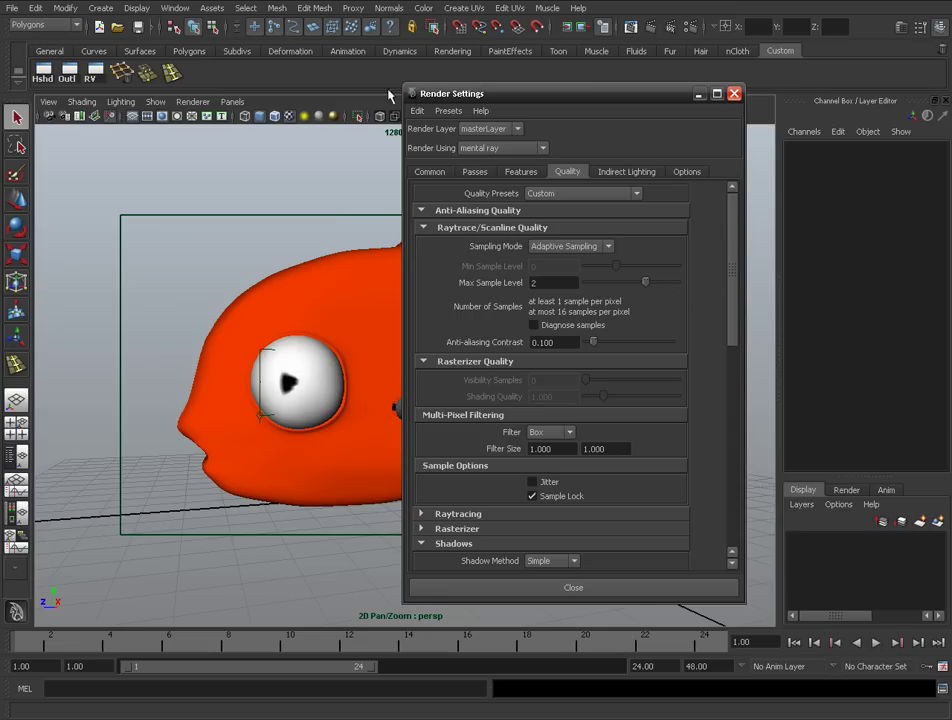
pyautogui.click(448, 111)
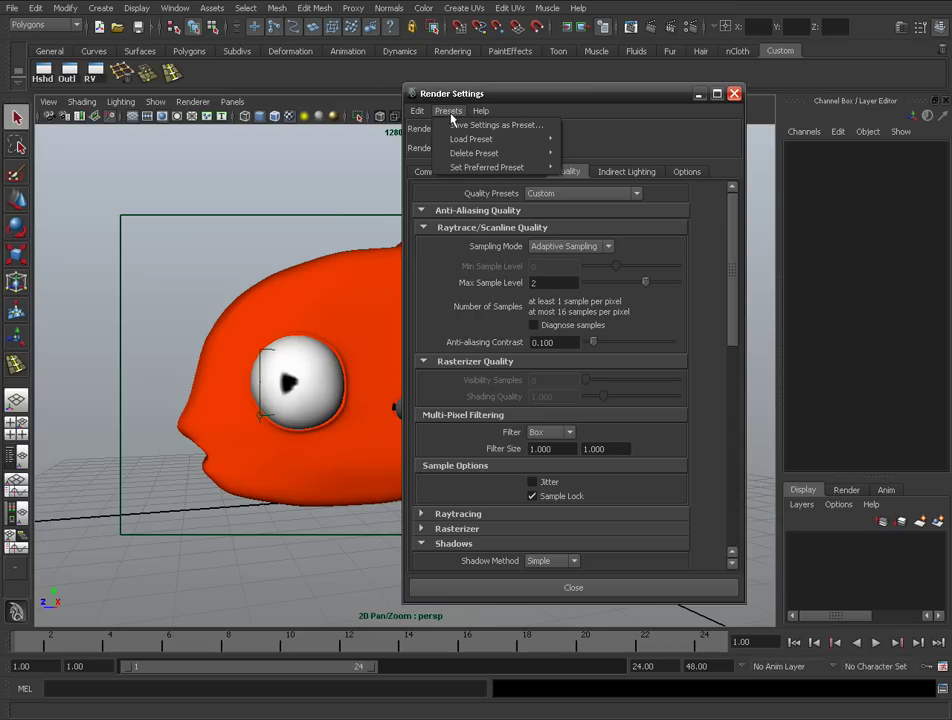
pyautogui.moveTo(480, 142)
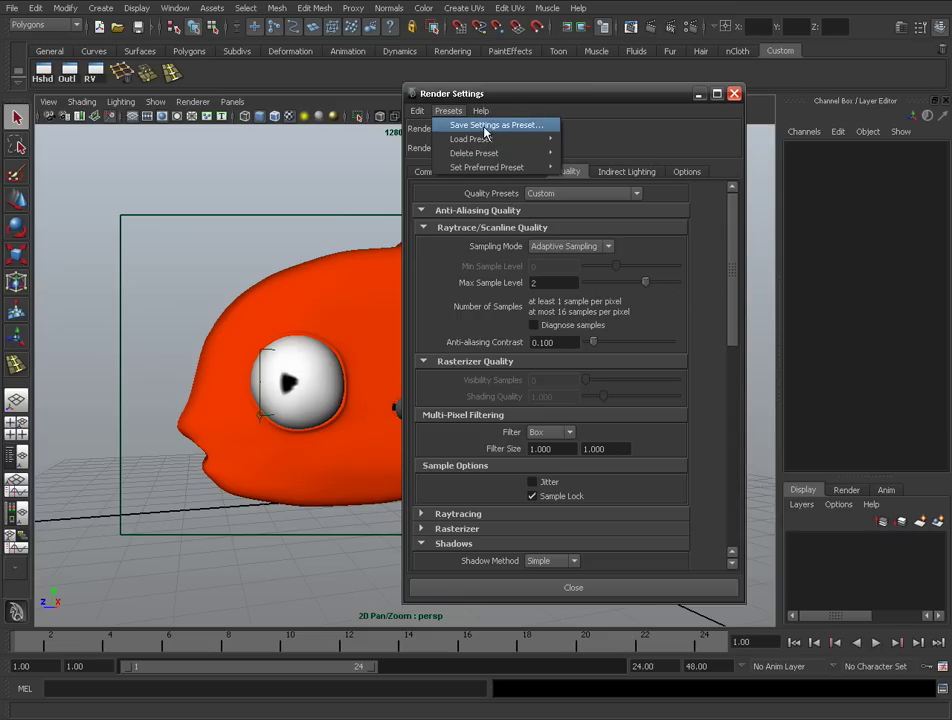
pyautogui.click(527, 128)
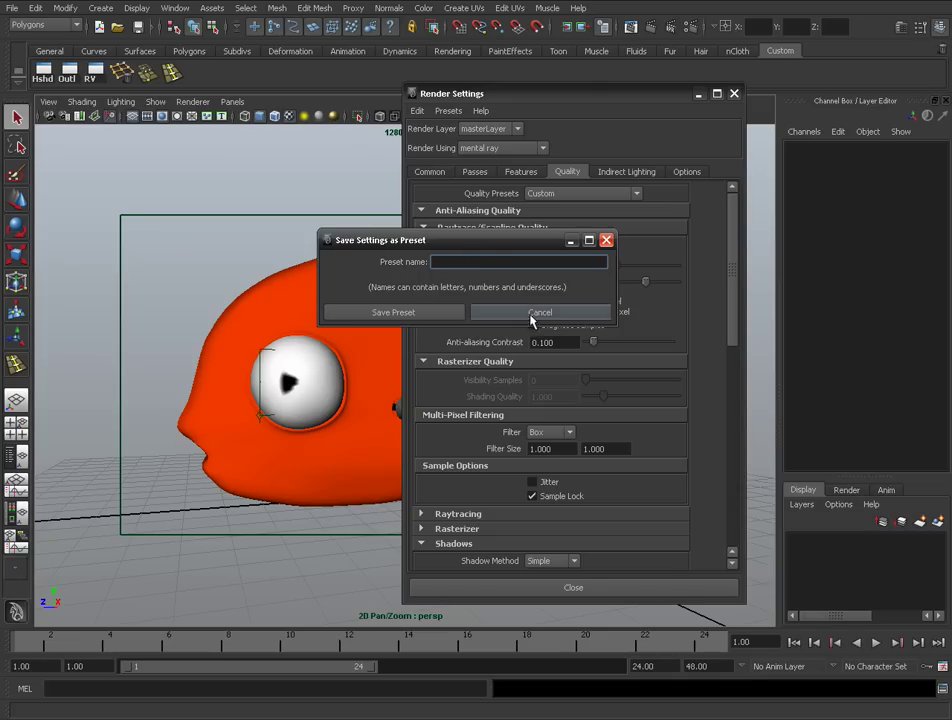
pyautogui.click(540, 312)
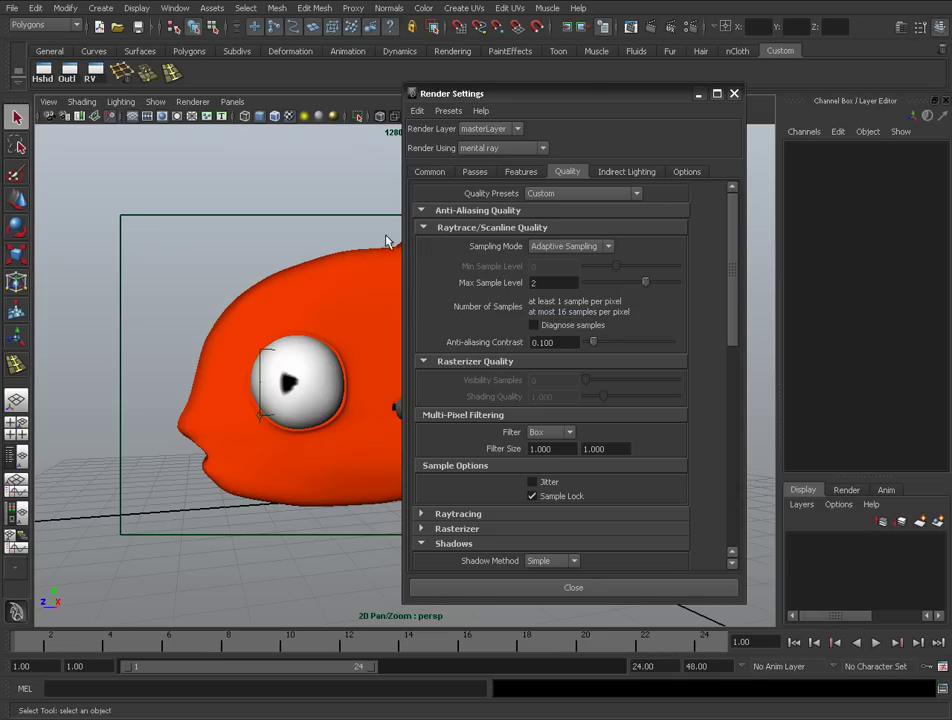
# - Load the Linear preset into the render settings
pyautogui.click(449, 111)
pyautogui.moveTo(468, 145)
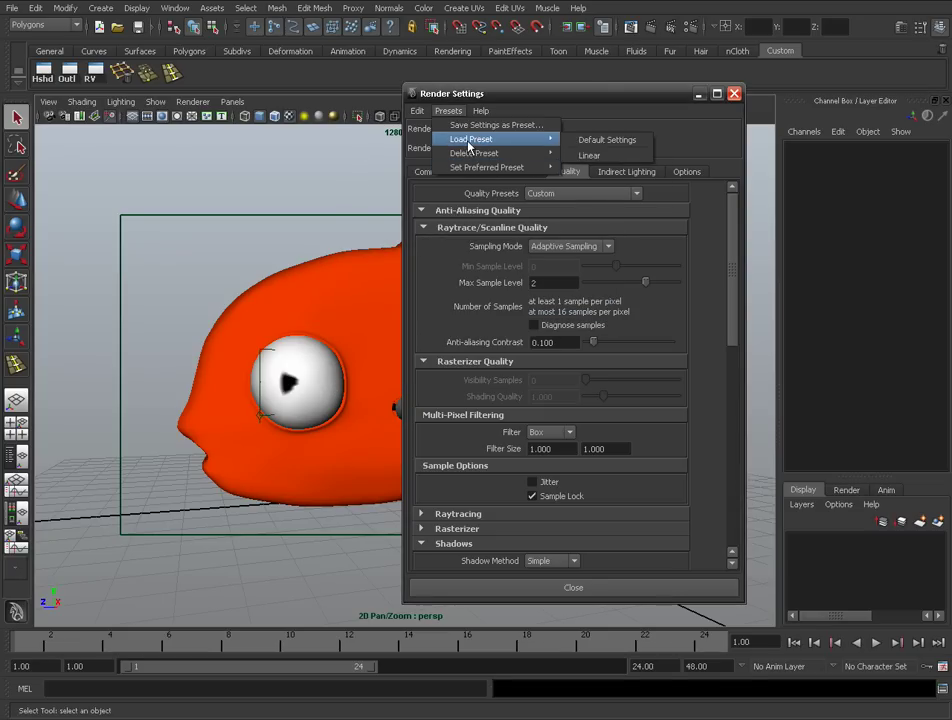
pyautogui.click(600, 156)
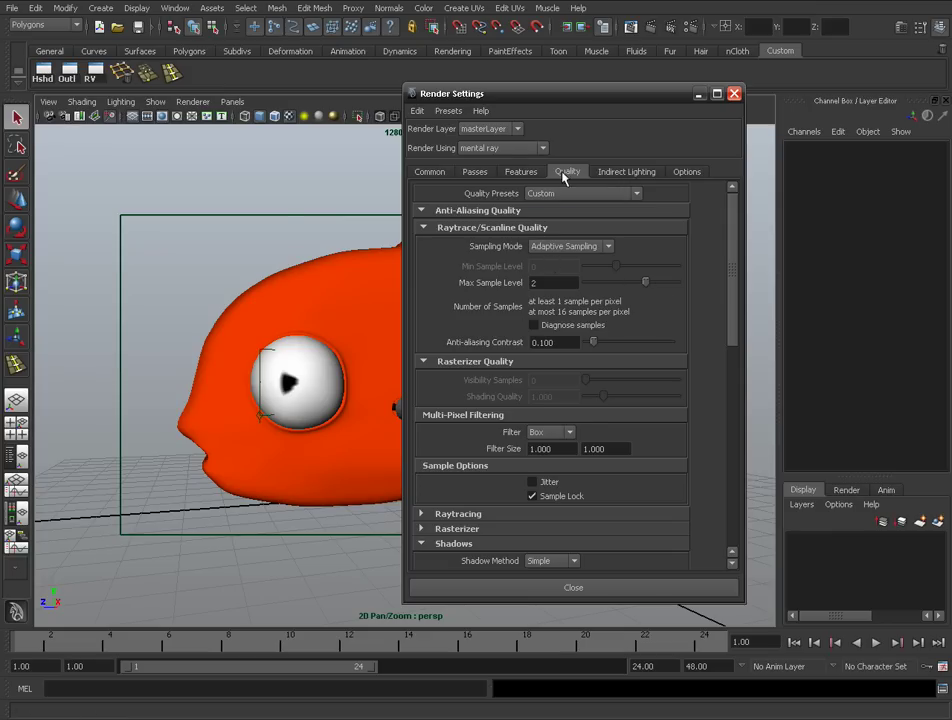
# - Check the rendering features and the common render settings, and close the Render Settings
pyautogui.click(521, 172)
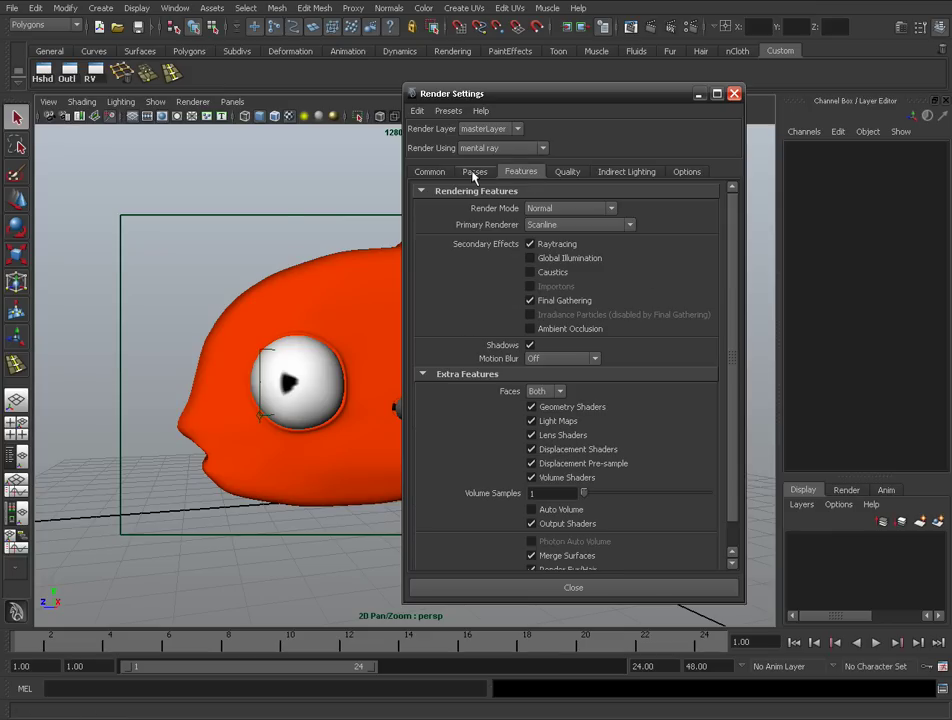
pyautogui.click(430, 172)
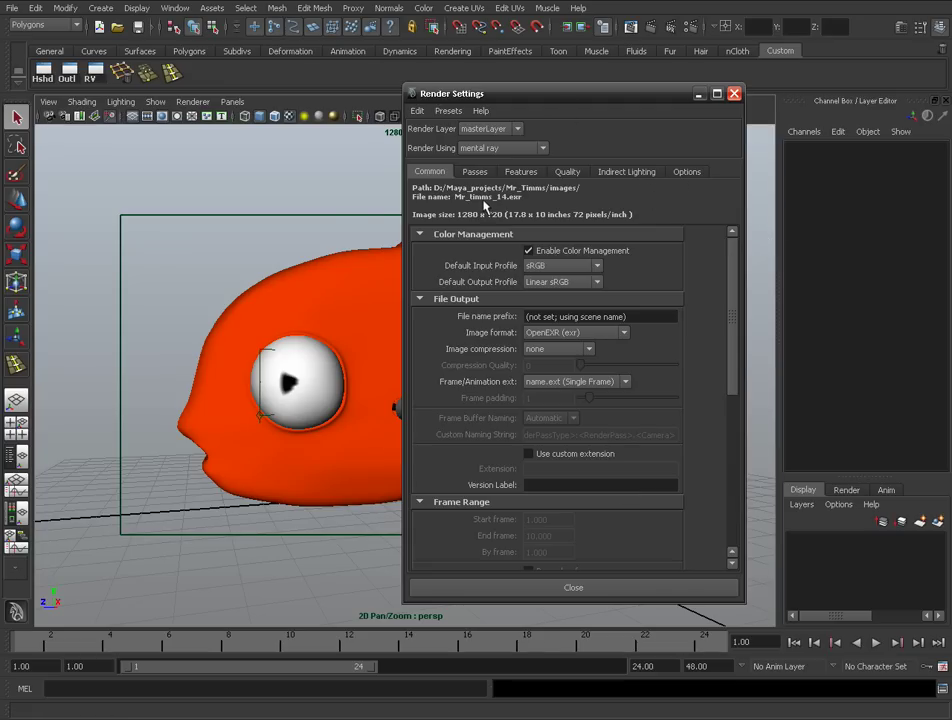
pyautogui.moveTo(678, 101); pyautogui.dragTo(590, 124)
pyautogui.click(646, 116)
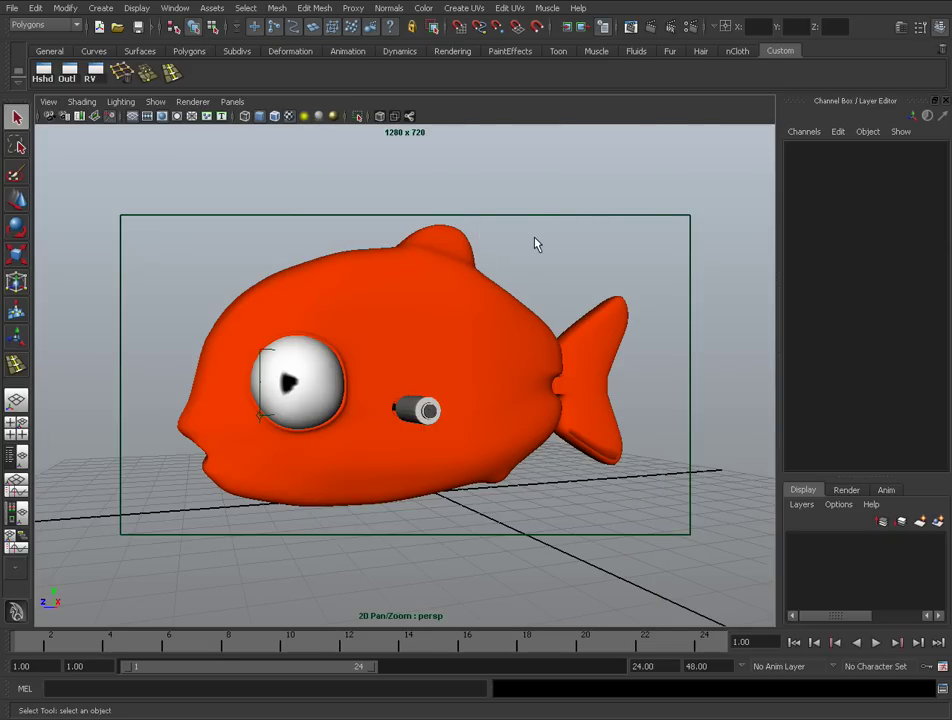
# - Select the Fill area light beside the fish and show its attributes in the Attribute Editor
pyautogui.scroll(-5, 412, 274)
pyautogui.keyDown('alt'); pyautogui.moveTo(412, 274); pyautogui.dragTo(378, 317); pyautogui.keyUp('alt')
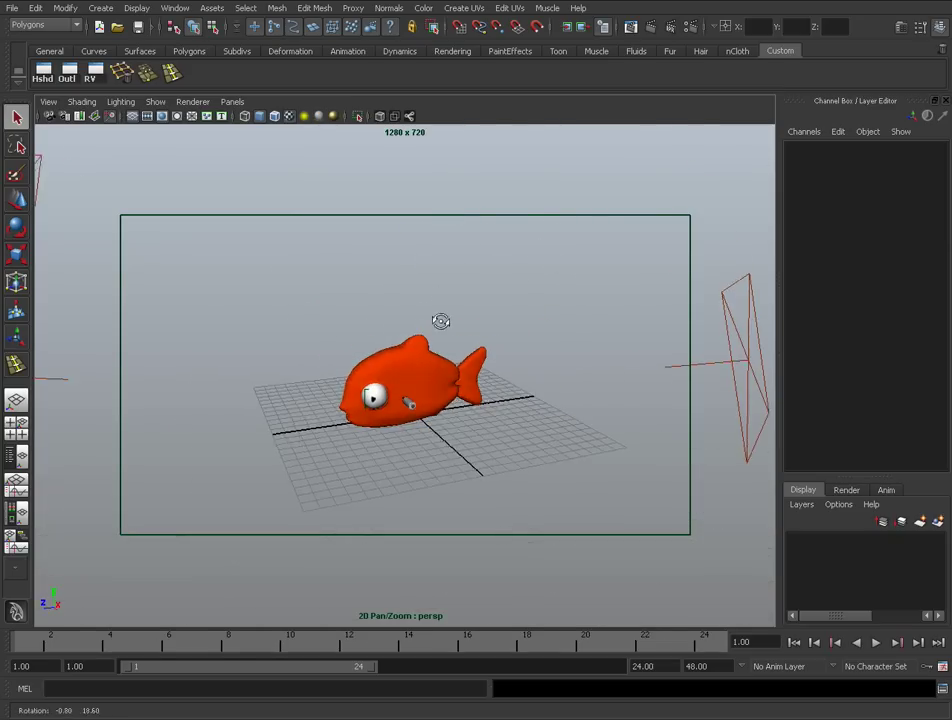
pyautogui.scroll(4, 378, 317)
pyautogui.keyDown('alt'); pyautogui.moveTo(440, 329); pyautogui.dragTo(570, 346); pyautogui.keyUp('alt')
pyautogui.click(569, 355)
pyautogui.hotkey('ctrl', 'a')
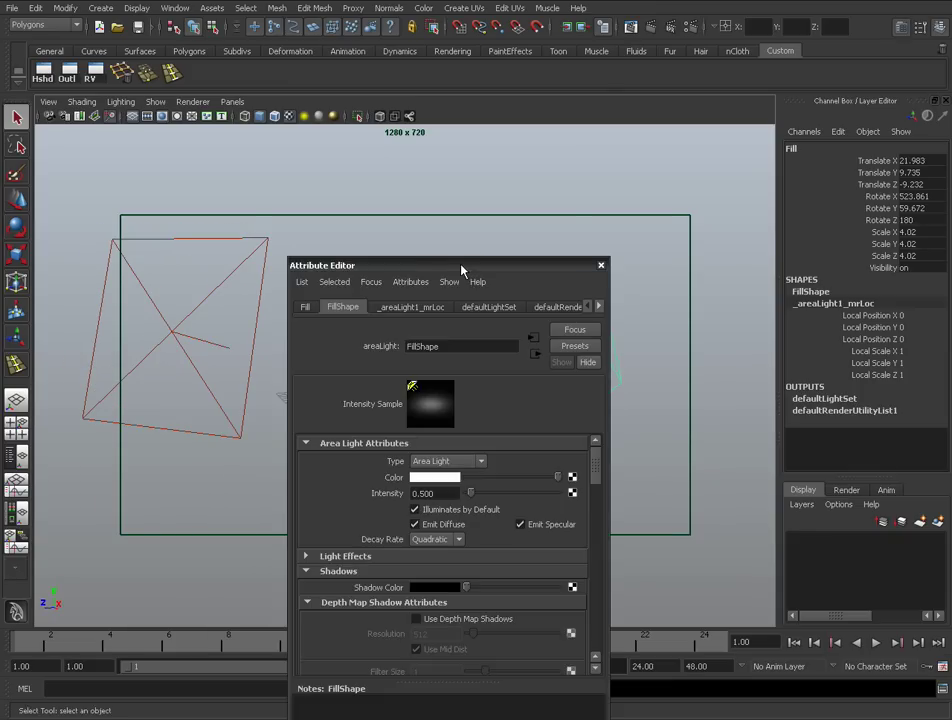
# - Select the Key area light and check its Decay Rate options, keeping Quadratic
pyautogui.click(236, 270)
pyautogui.moveTo(451, 205); pyautogui.dragTo(413, 134)
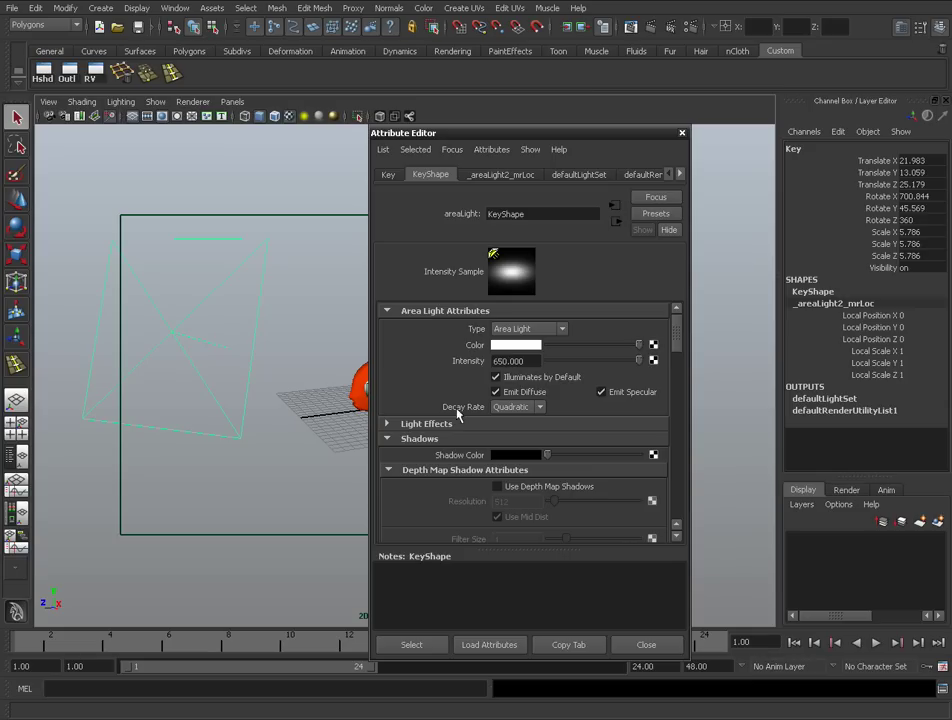
pyautogui.click(527, 408)
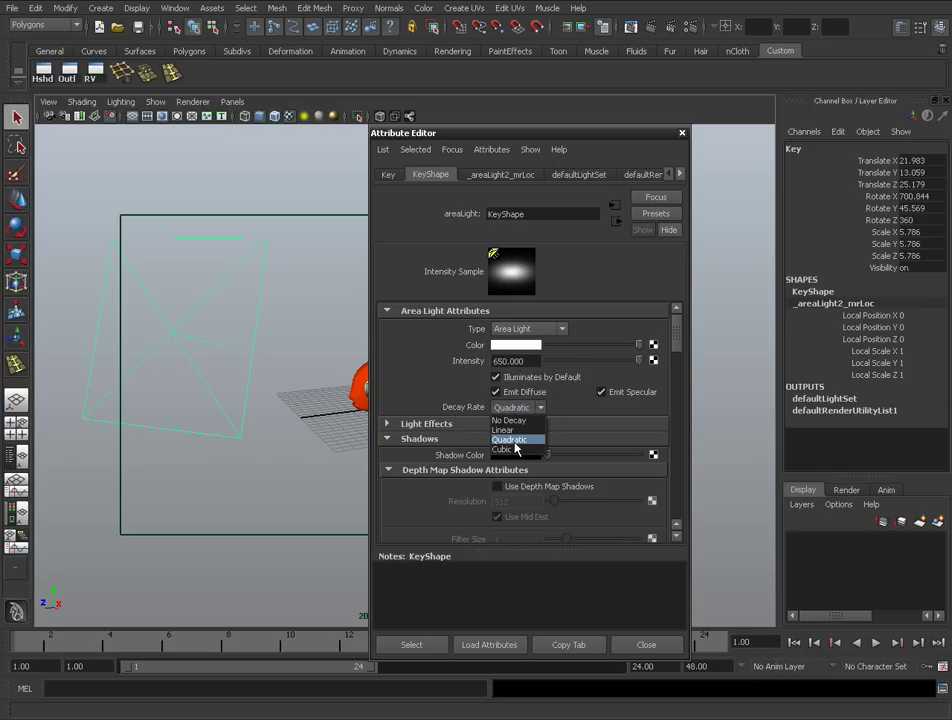
pyautogui.click(386, 330)
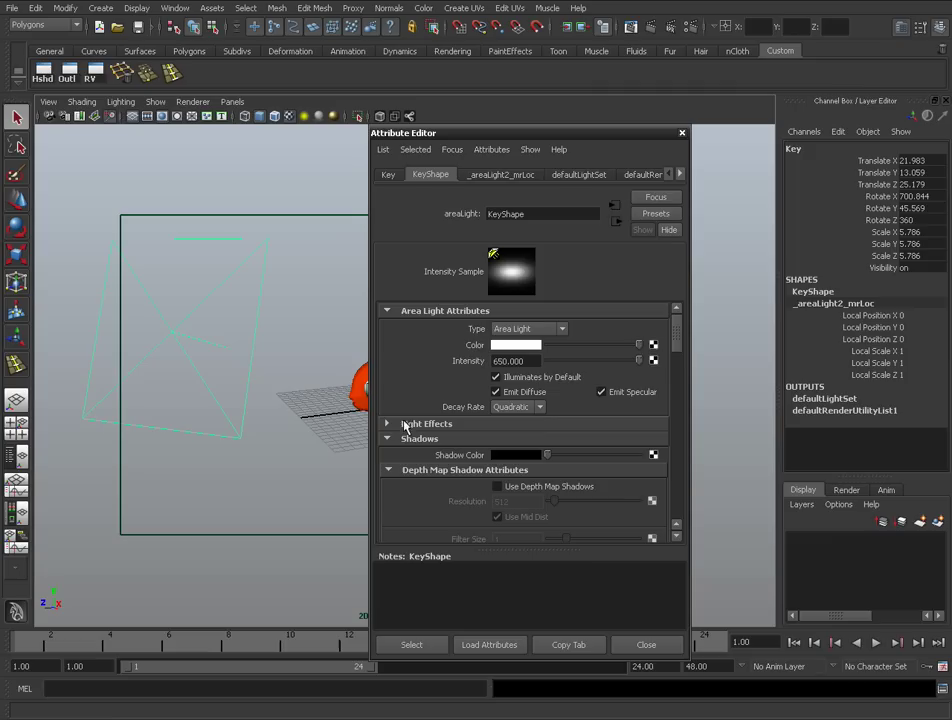
# - Examine the Key light's intensity value in relation to the fish, leaving the value as it is
pyautogui.doubleClick(520, 361)
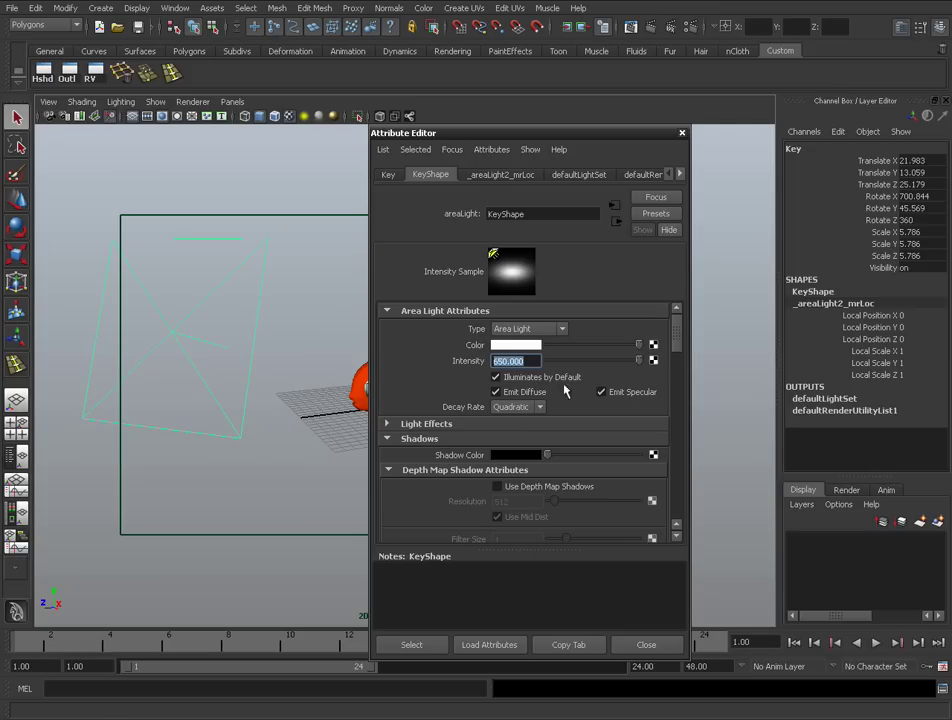
pyautogui.moveTo(459, 132); pyautogui.dragTo(540, 126)
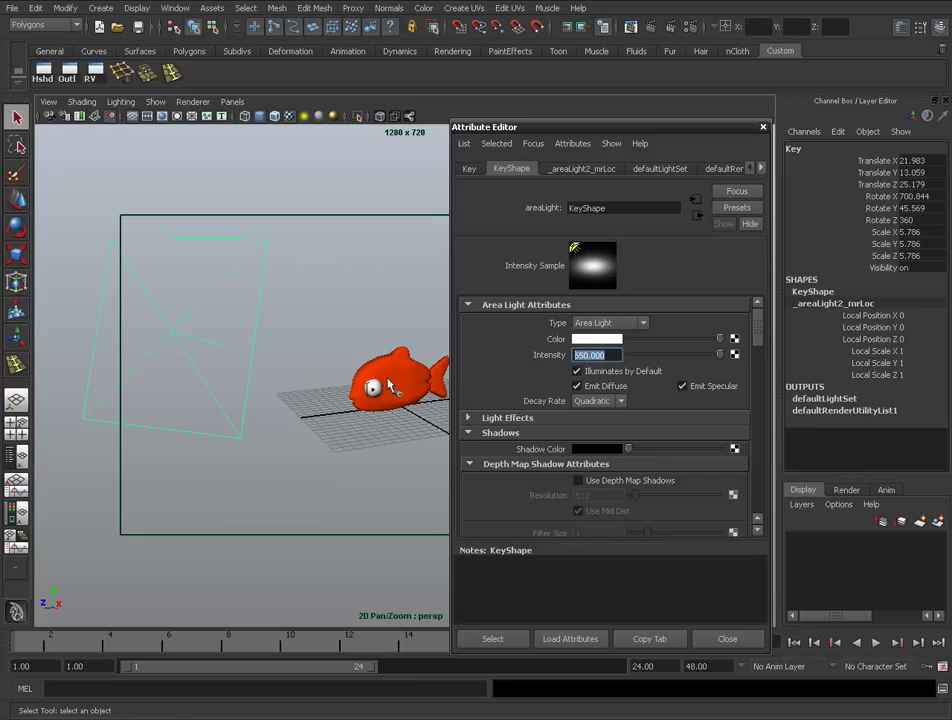
pyautogui.click(612, 355)
pyautogui.press('Return')
# - Switch to the browser and compare the linear workflow article's area light renders made with non-linear and linear workflows
pyautogui.hotkey('alt', 'Tab')
pyautogui.scroll(-20, 671, 310)
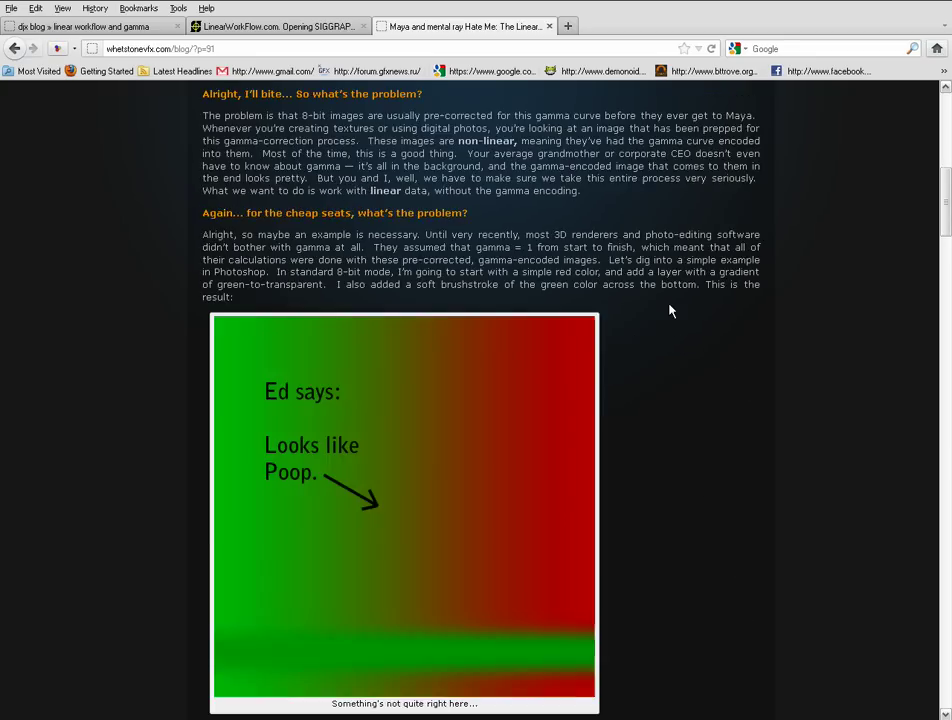
pyautogui.scroll(2, 639, 321)
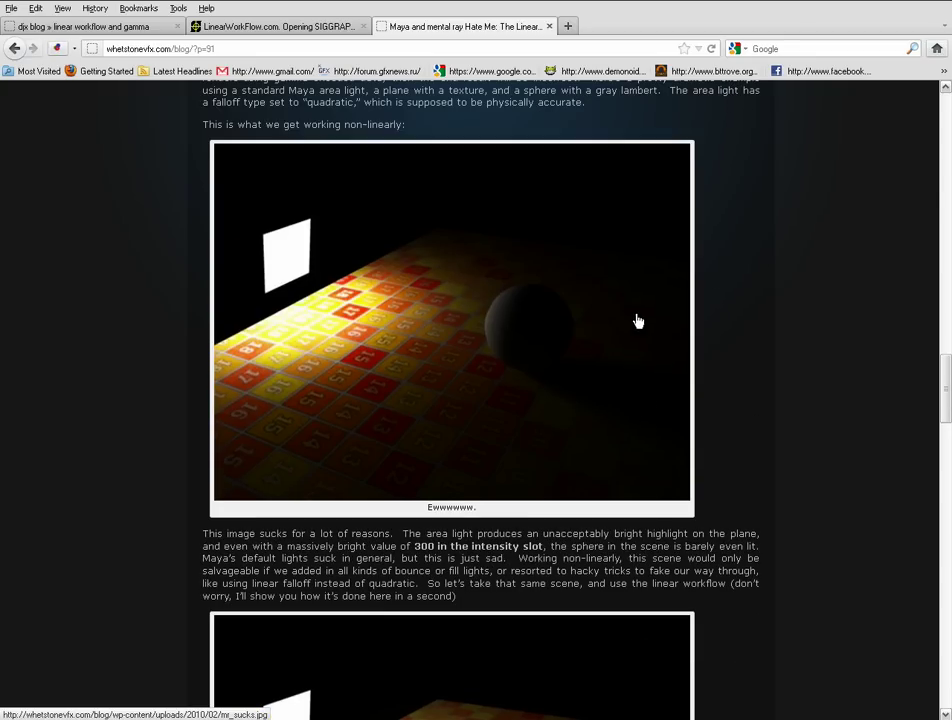
pyautogui.scroll(-3, 343, 356)
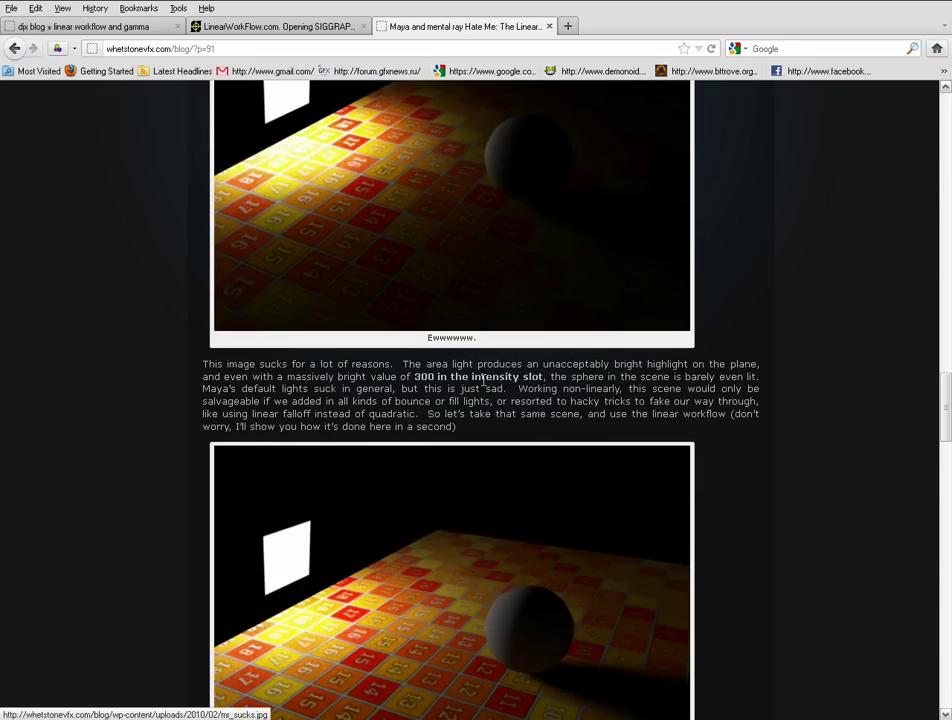
pyautogui.scroll(2, 393, 217)
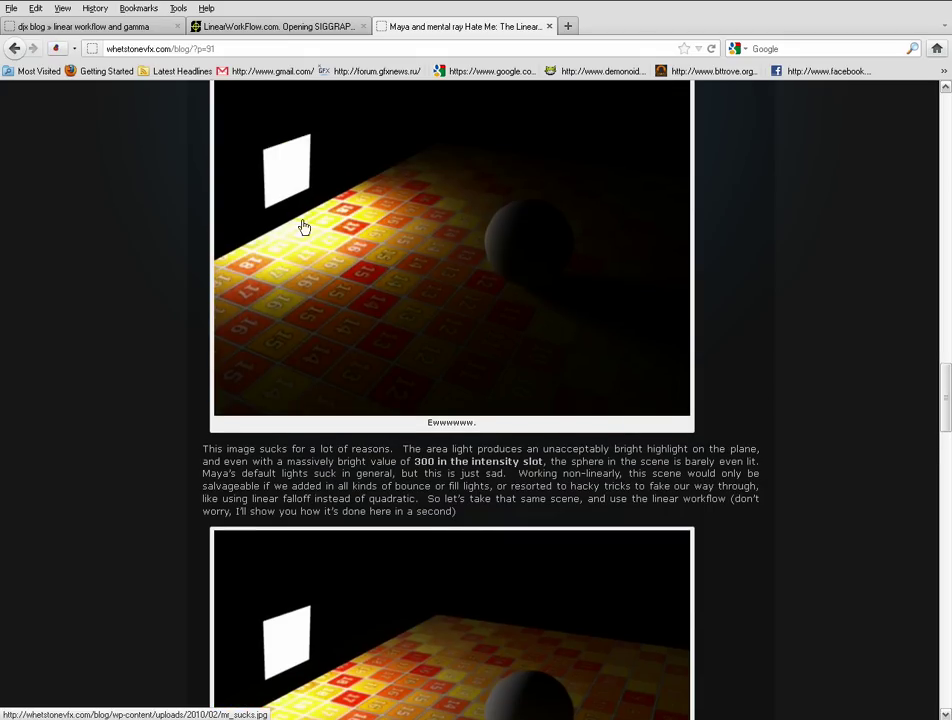
pyautogui.scroll(-6, 479, 405)
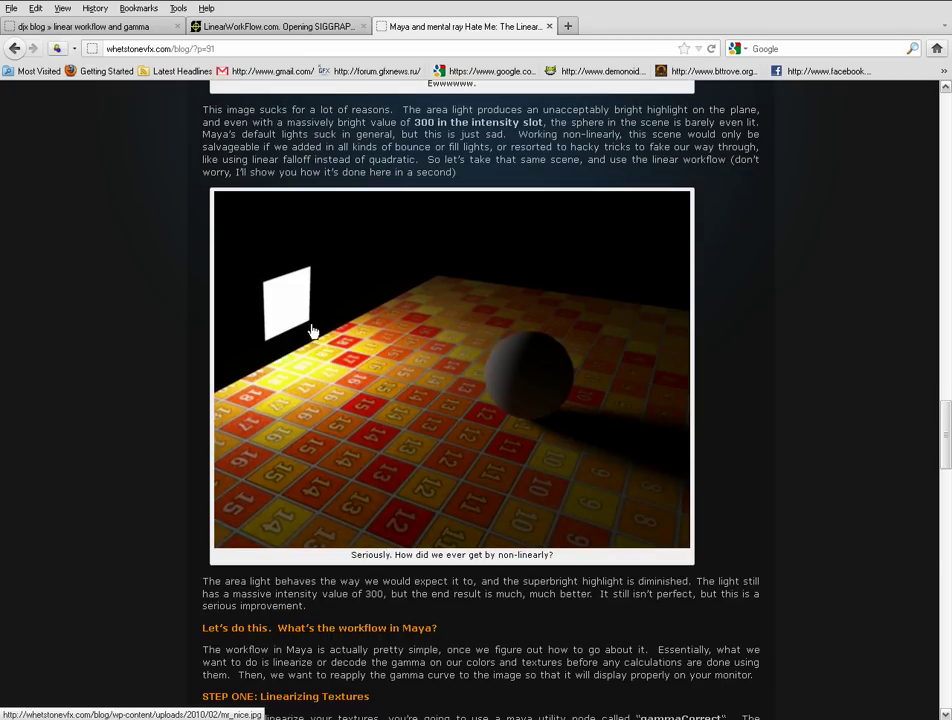
pyautogui.scroll(6, 355, 361)
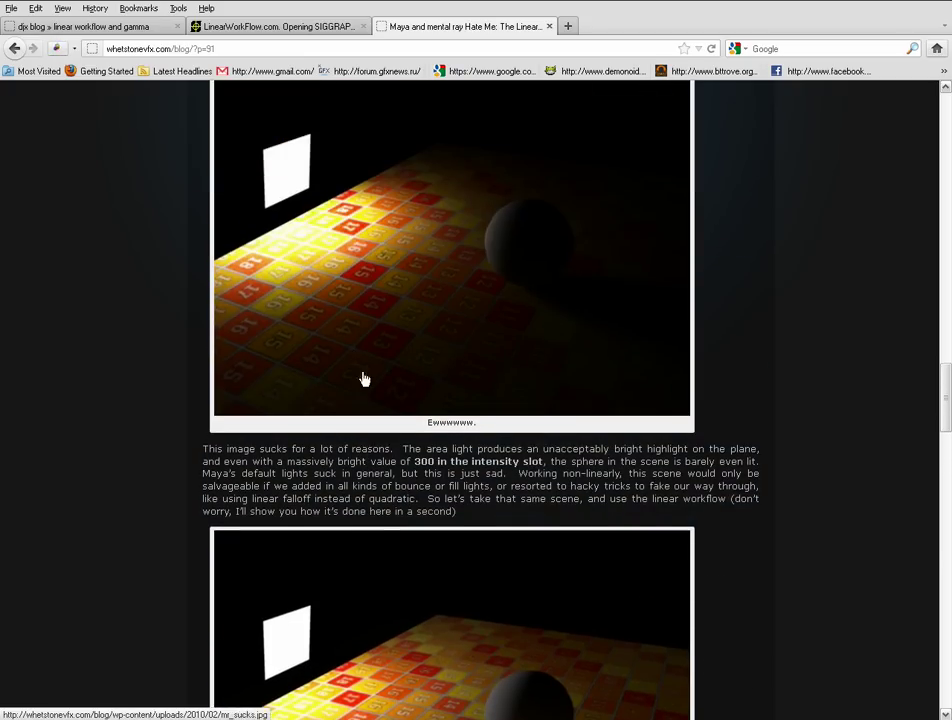
pyautogui.scroll(-6, 361, 380)
pyautogui.scroll(7, 436, 364)
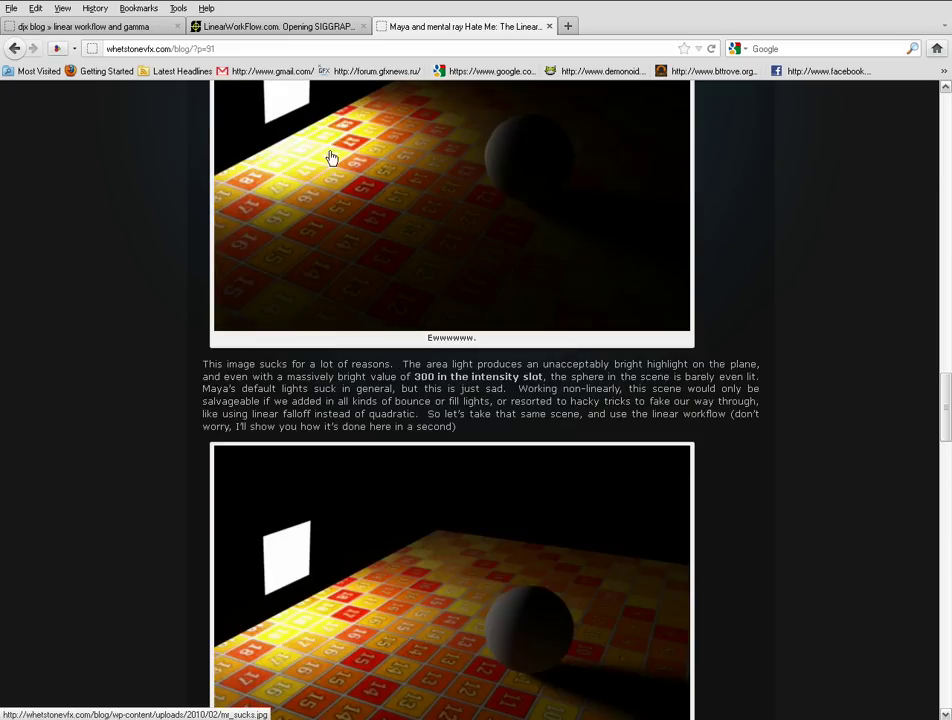
pyautogui.scroll(-6, 397, 425)
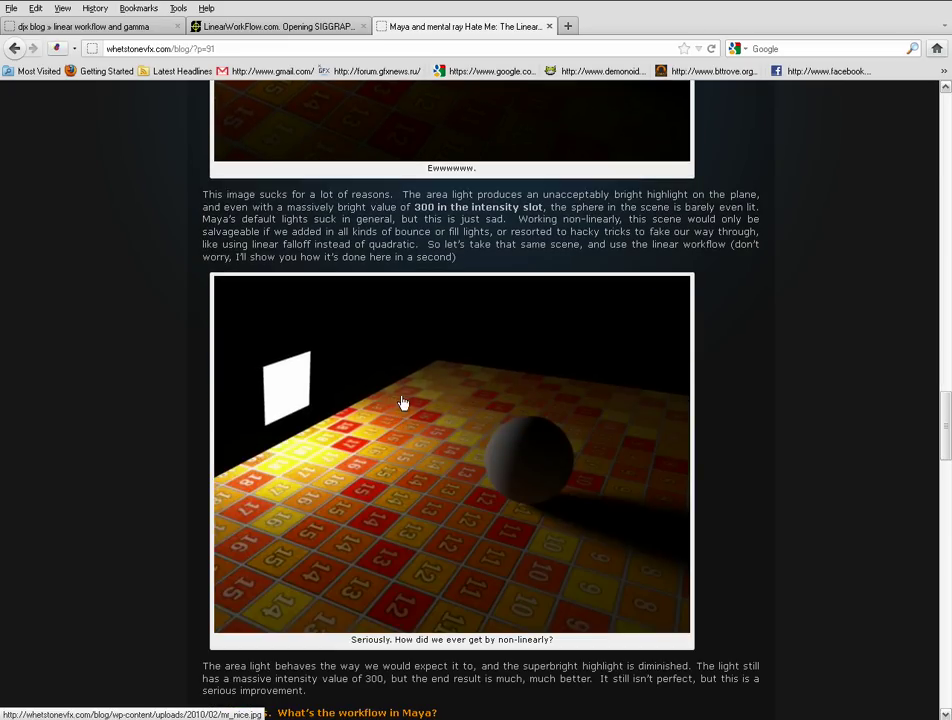
pyautogui.scroll(-2, 404, 404)
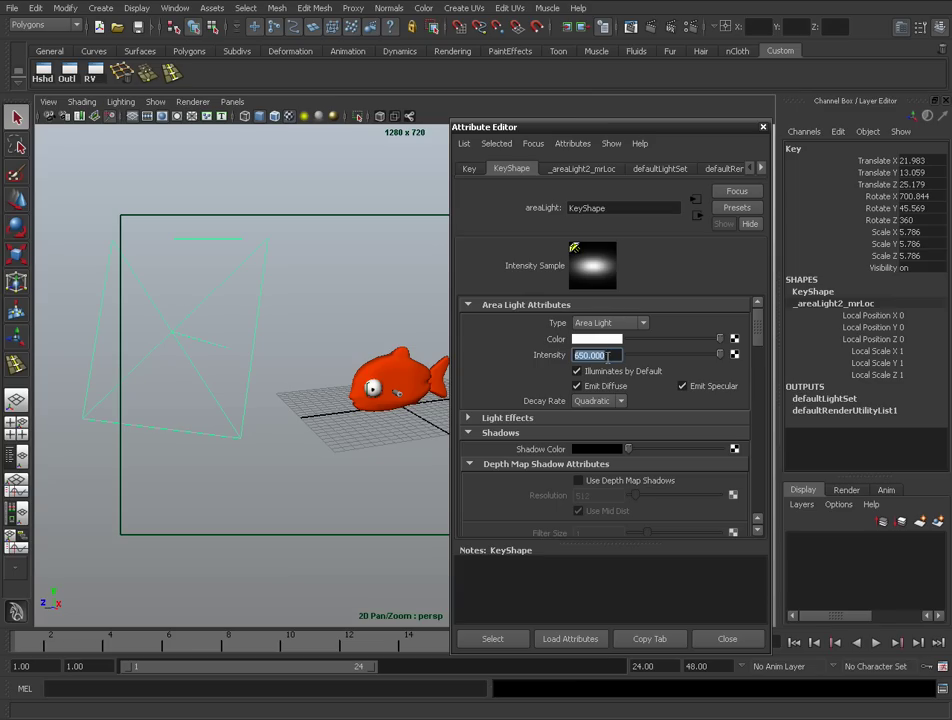
# - Close the Key light's attributes, frame the fish closer and bring up its finished mental ray render in the Render View
pyautogui.click(764, 130)
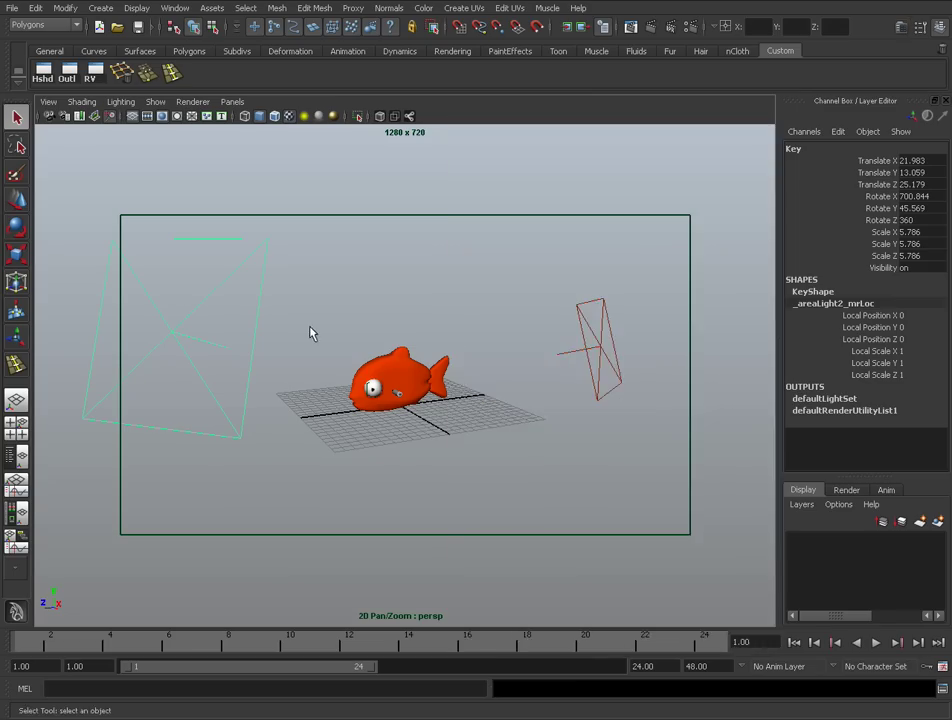
pyautogui.scroll(5, 414, 323)
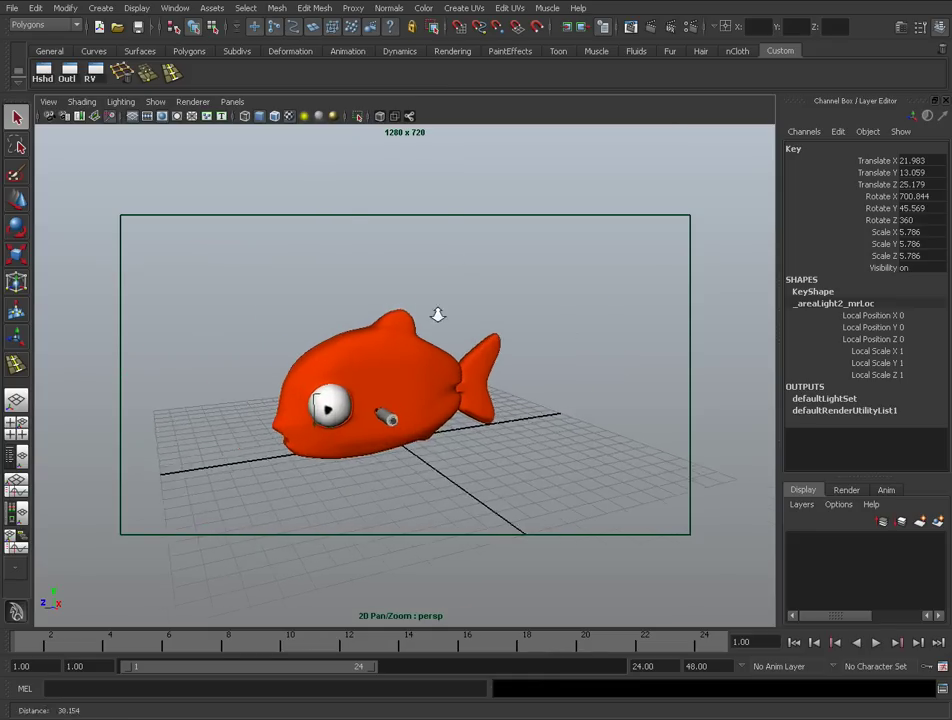
pyautogui.click(632, 28)
pyautogui.moveTo(392, 152); pyautogui.dragTo(558, 97)
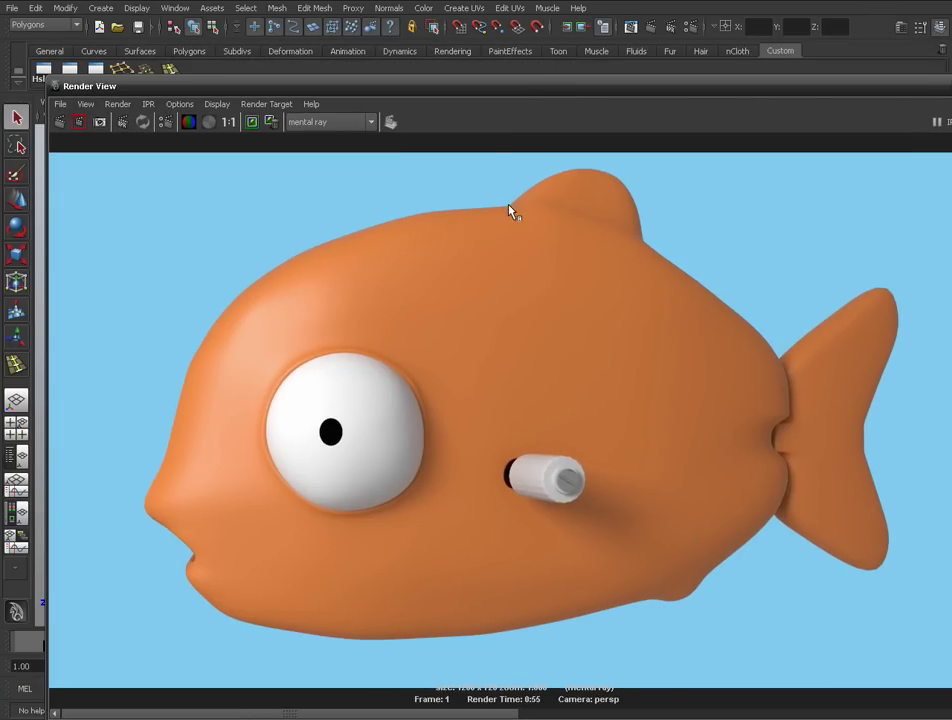
pyautogui.doubleClick(480, 88)
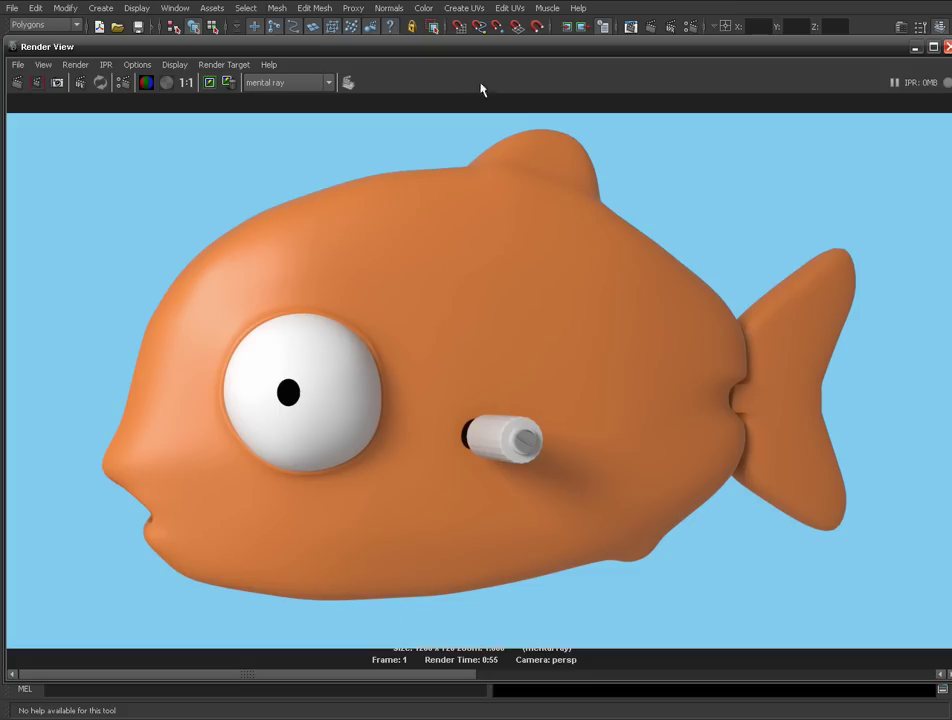
pyautogui.moveTo(265, 52); pyautogui.dragTo(318, 42)
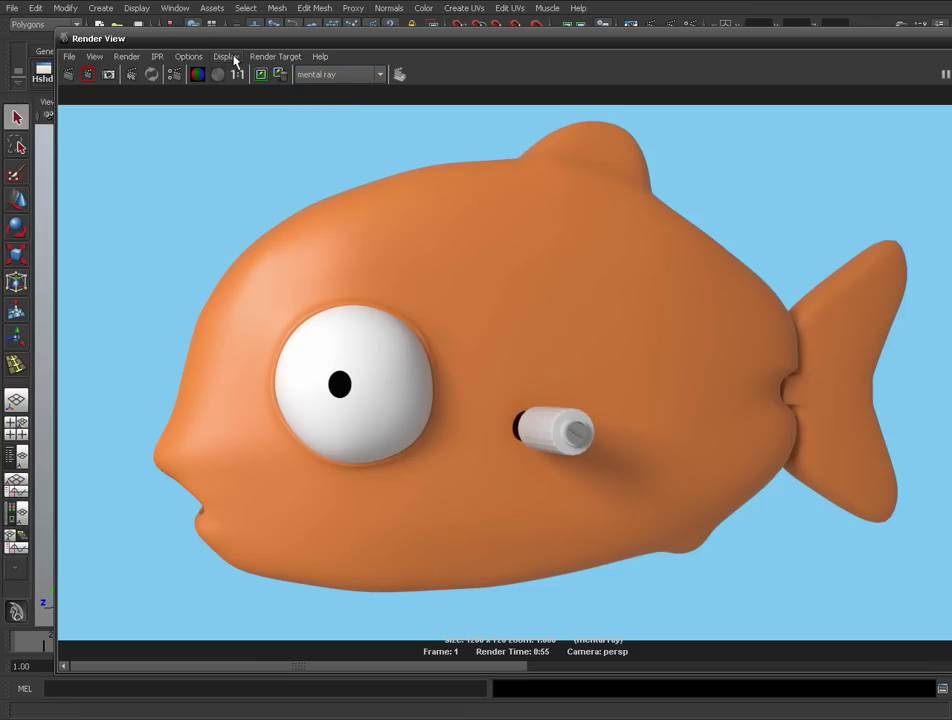
# - Open the Render View's color management settings and check the image and display color profiles
pyautogui.click(227, 57)
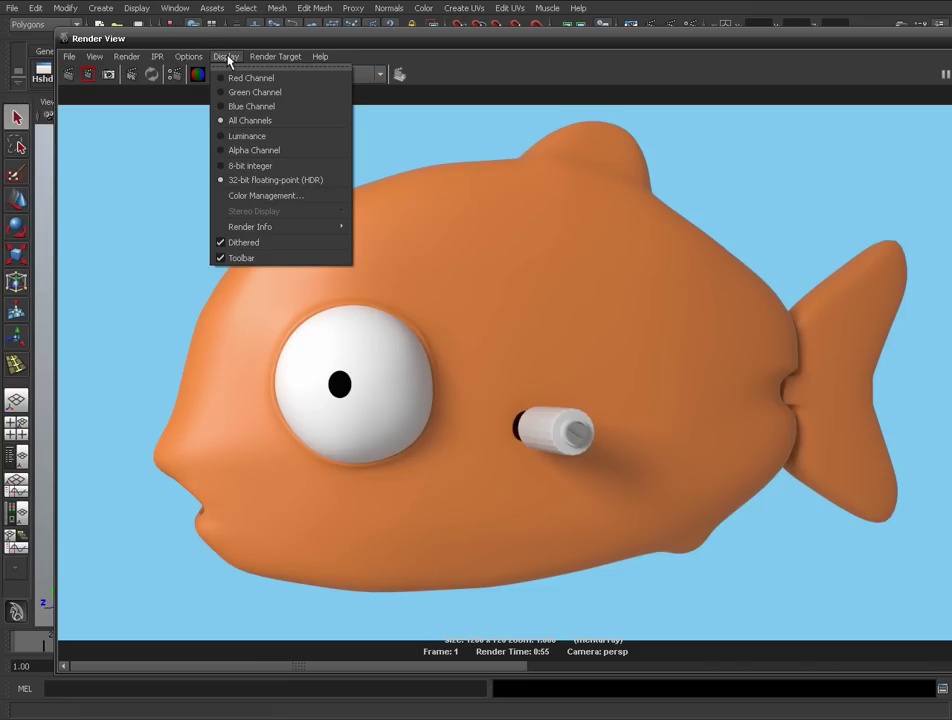
pyautogui.click(243, 198)
pyautogui.moveTo(576, 136); pyautogui.dragTo(704, 141)
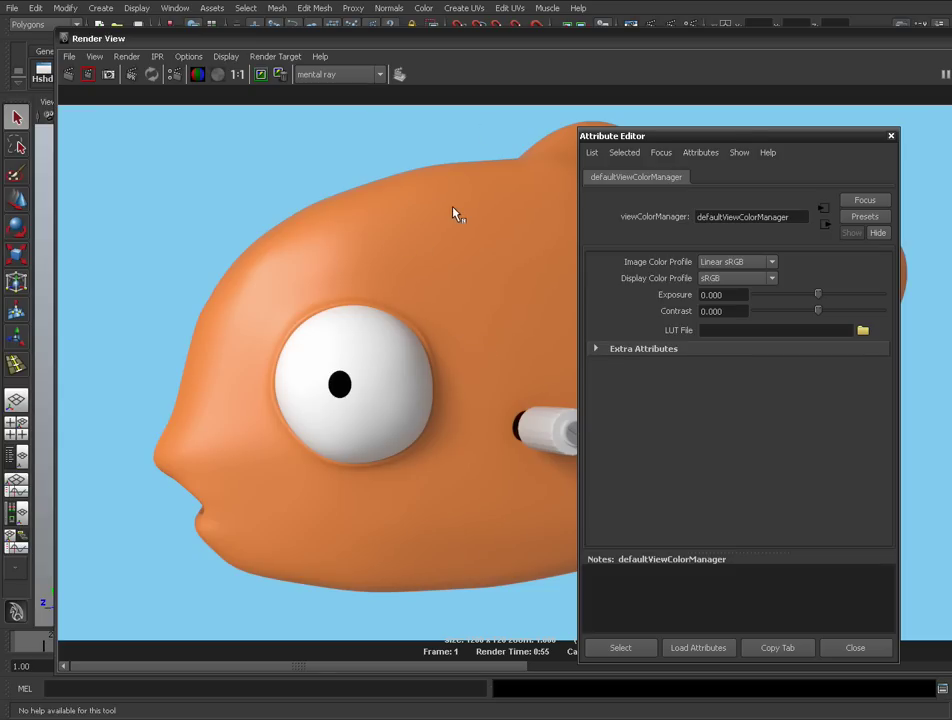
pyautogui.moveTo(600, 139); pyautogui.dragTo(553, 111)
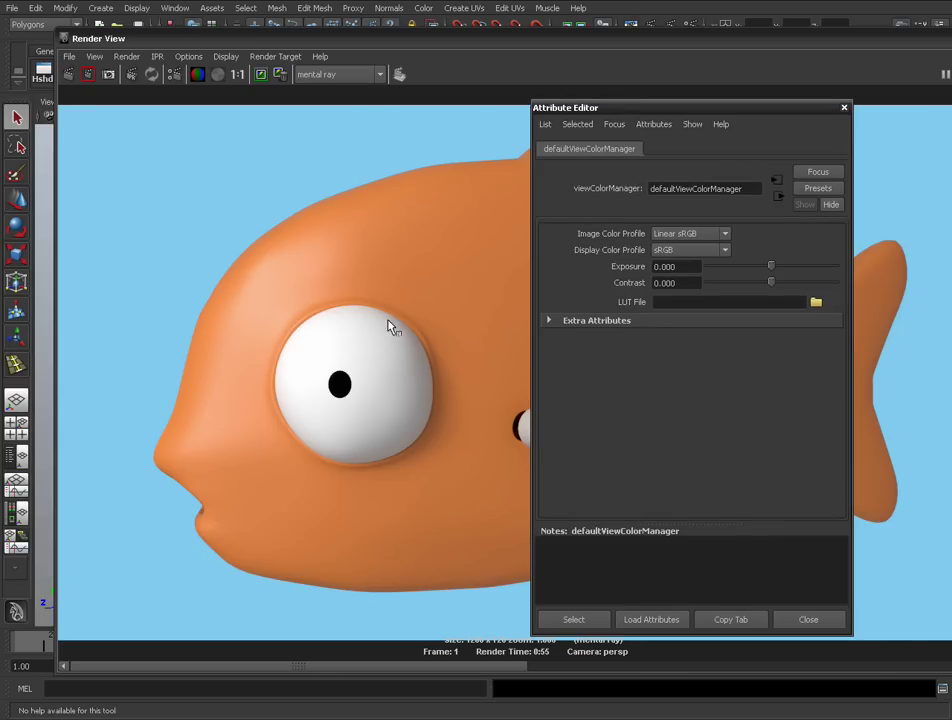
pyautogui.moveTo(647, 112); pyautogui.dragTo(606, 116)
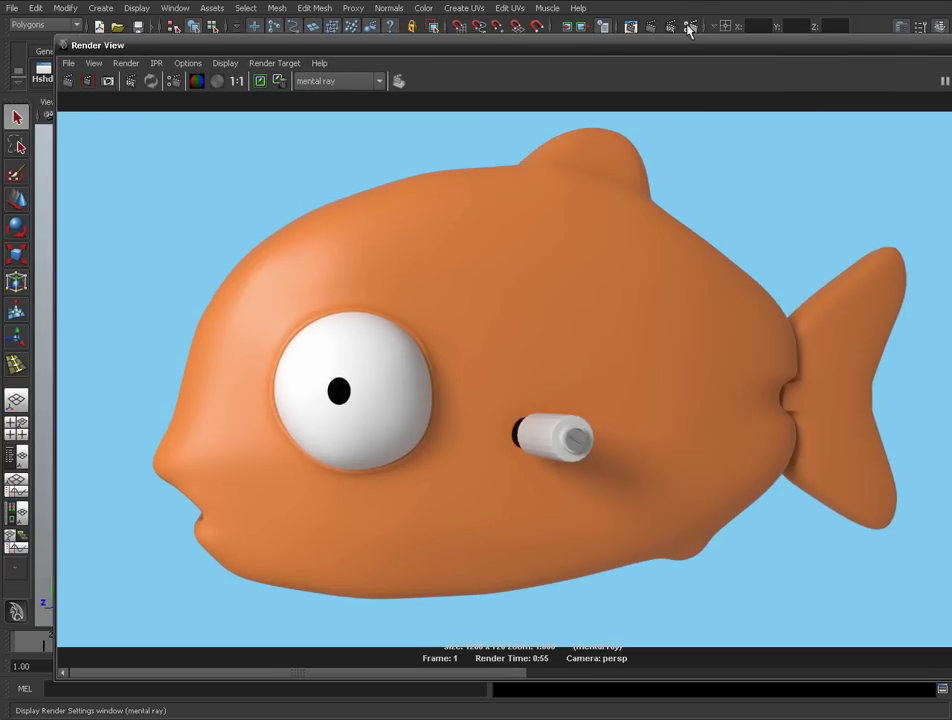
# - Open the Render Settings beside the view color manager and compare their color profiles
pyautogui.click(688, 25)
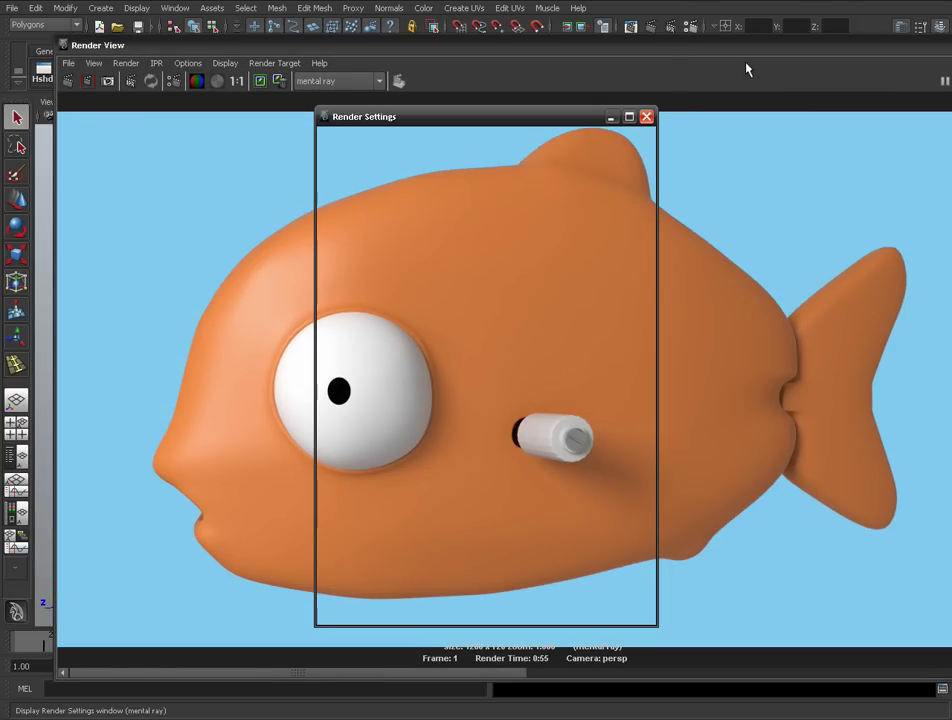
pyautogui.moveTo(599, 42); pyautogui.dragTo(521, 462)
pyautogui.moveTo(563, 120); pyautogui.dragTo(455, 100)
pyautogui.moveTo(618, 112); pyautogui.dragTo(690, 89)
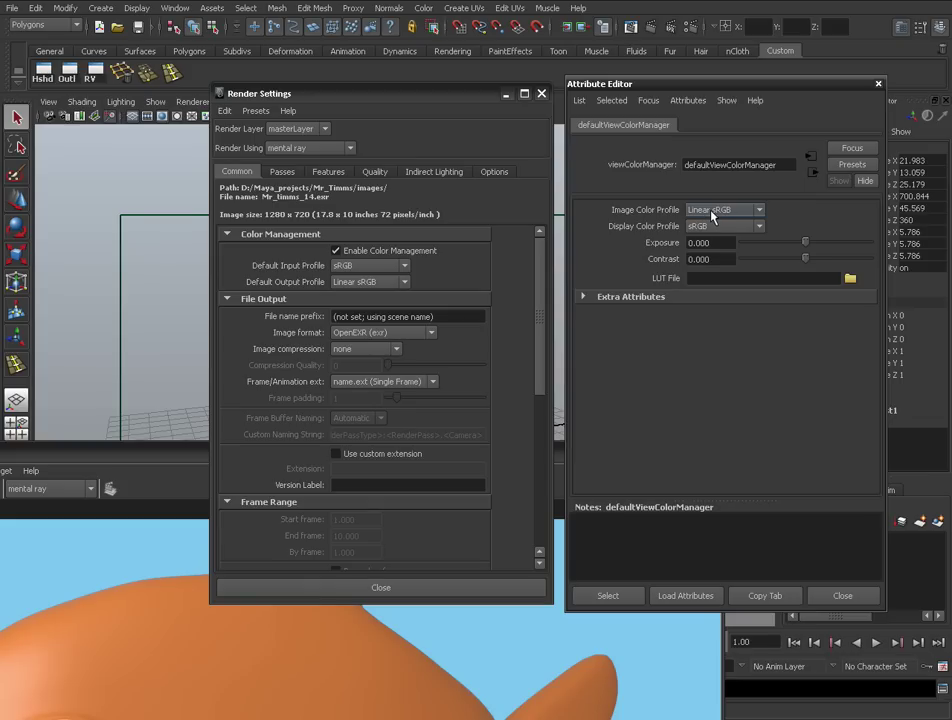
# - Set the file name prefix of the render output to Timms_01
pyautogui.click(408, 316)
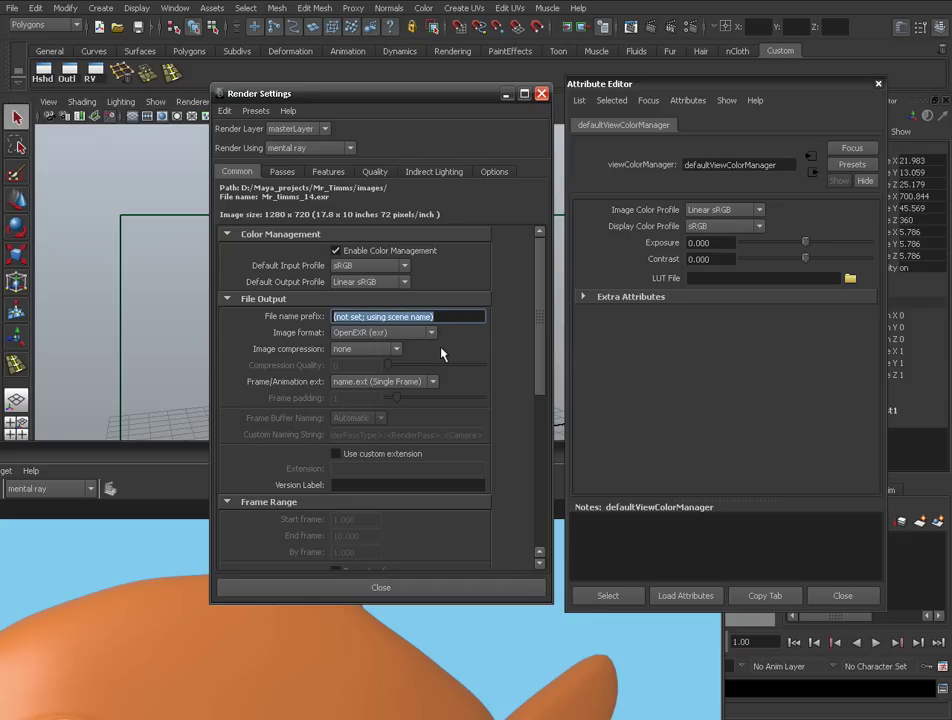
pyautogui.write('Timms')
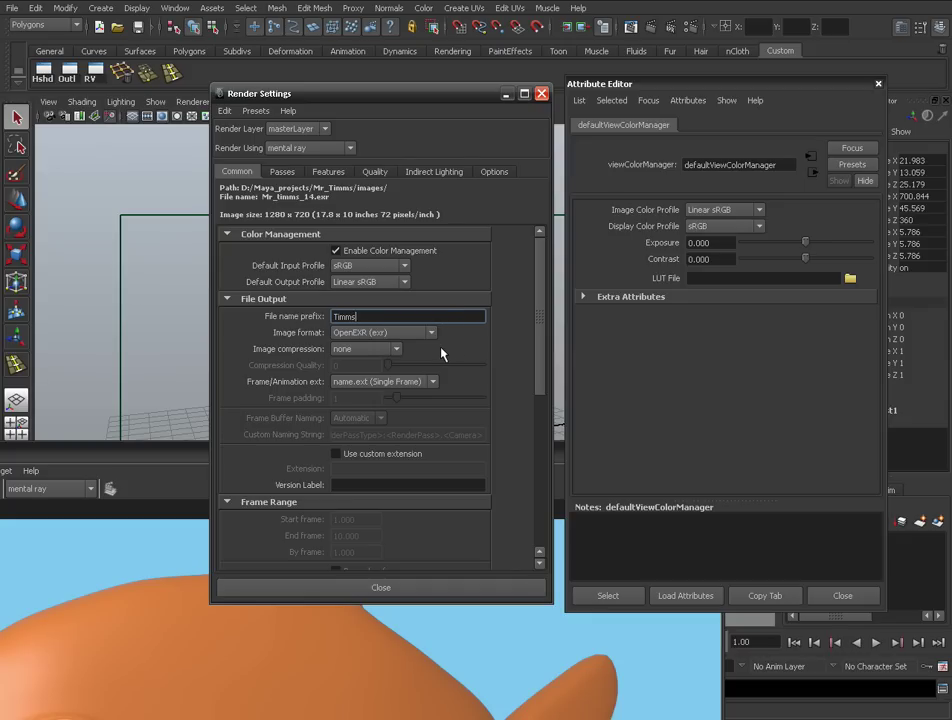
pyautogui.write('_01')
# - Arrange the Render View and the view color manager side by side, with the rendered fish zoomed out
pyautogui.moveTo(185, 452); pyautogui.dragTo(293, 229)
pyautogui.moveTo(666, 87); pyautogui.dragTo(694, 215)
pyautogui.moveTo(391, 228); pyautogui.dragTo(459, 110)
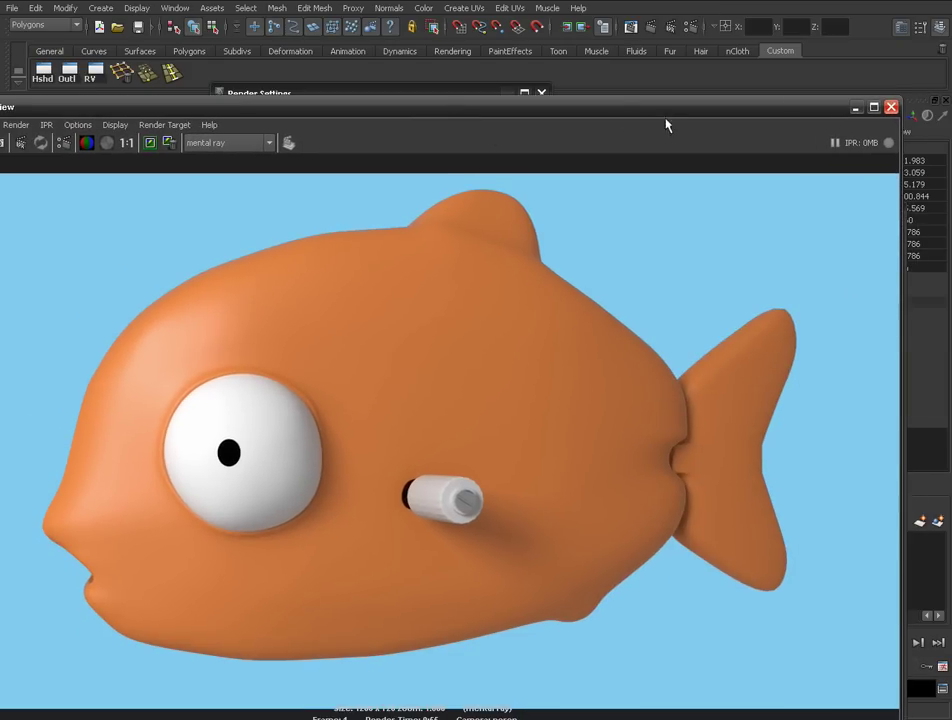
pyautogui.scroll(-3, 697, 178)
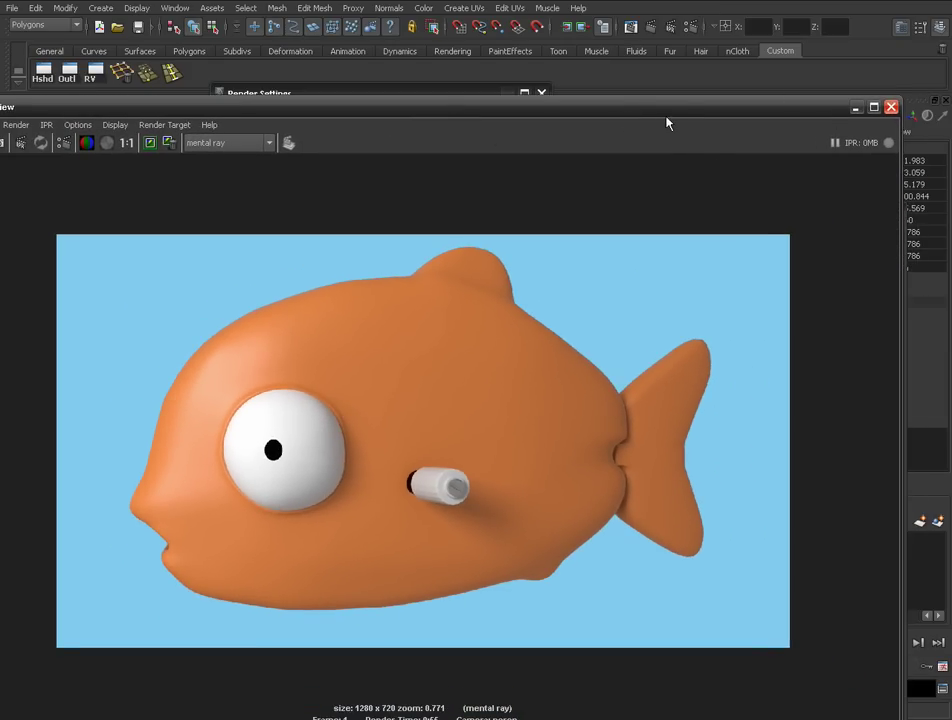
pyautogui.moveTo(665, 116); pyautogui.dragTo(489, 115)
pyautogui.moveTo(803, 210); pyautogui.dragTo(758, 130)
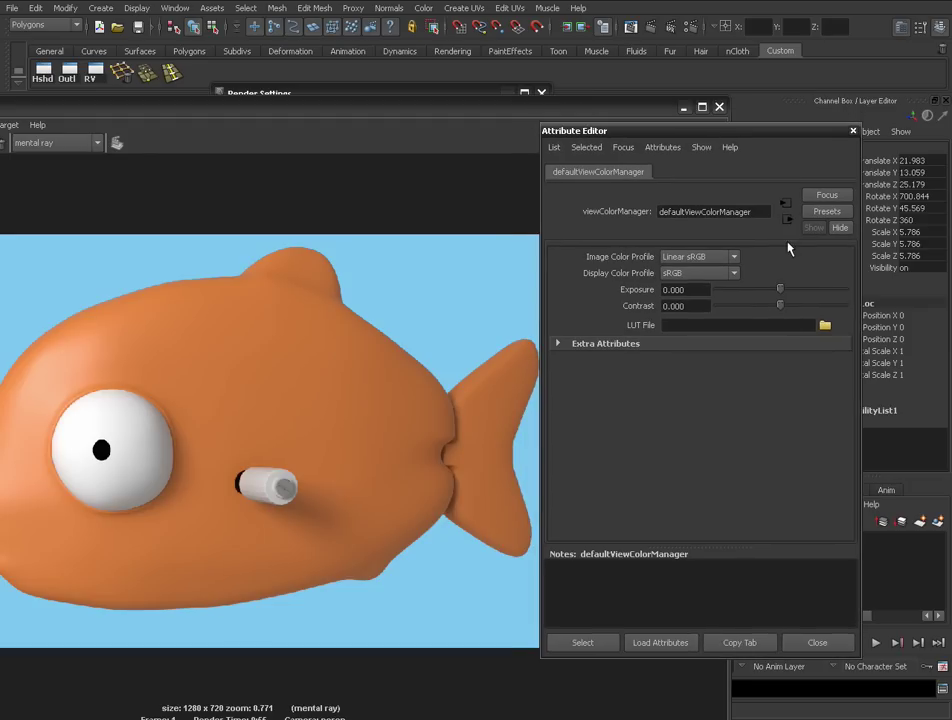
# - Try view exposures of about -4.9 and 2.7 on the rendered fish and reset the exposure to 0
pyautogui.moveTo(775, 291); pyautogui.dragTo(713, 291)
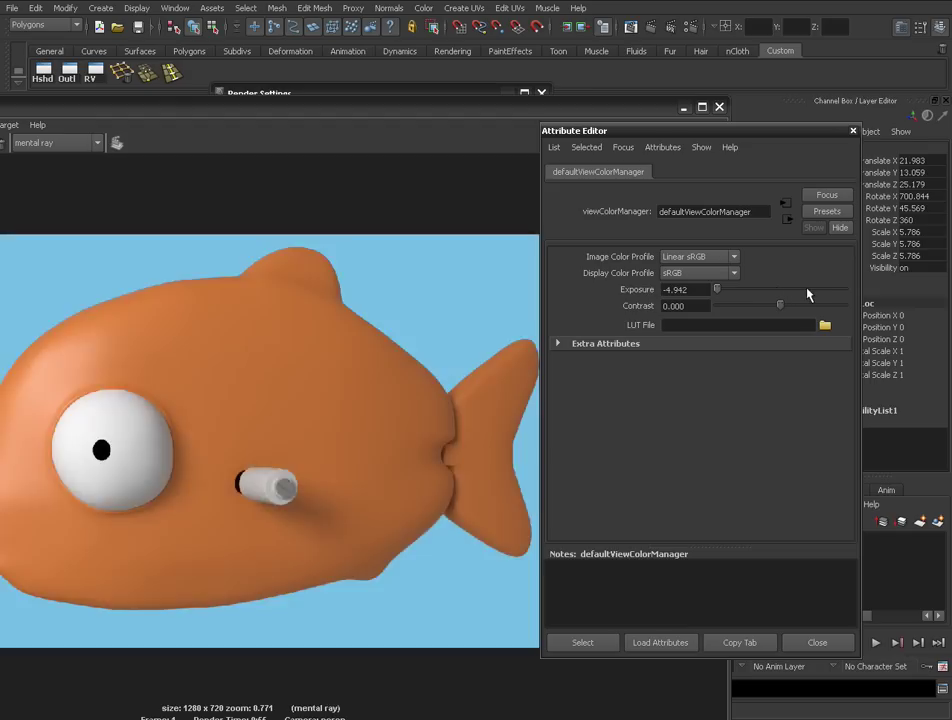
pyautogui.moveTo(808, 294)
pyautogui.mouseDown()
pyautogui.moveTo(757, 297)
pyautogui.moveTo(815, 294)
pyautogui.mouseUp()
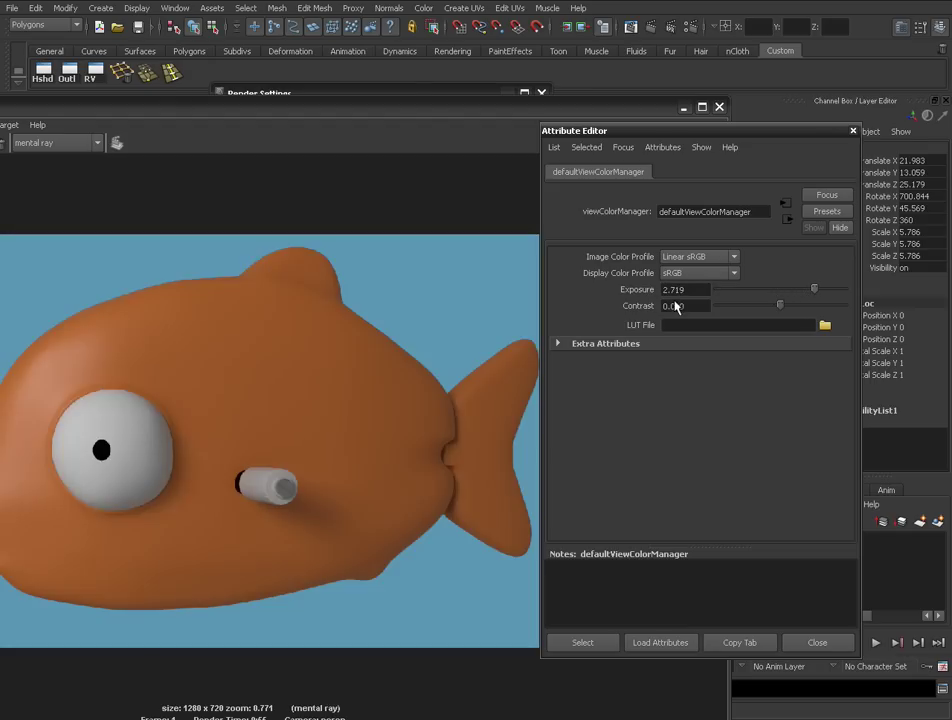
pyautogui.click(766, 289)
pyautogui.write('0')
pyautogui.press('Return')
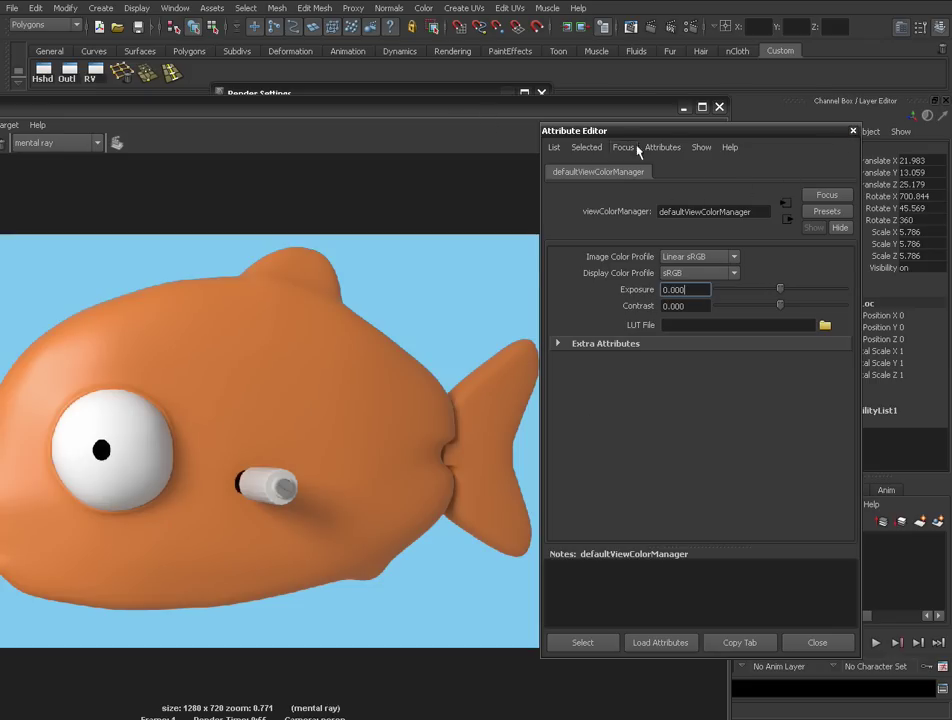
# - Close the view color manager's attributes and move the Render View to show the whole render
pyautogui.doubleClick(694, 289)
pyautogui.click(852, 131)
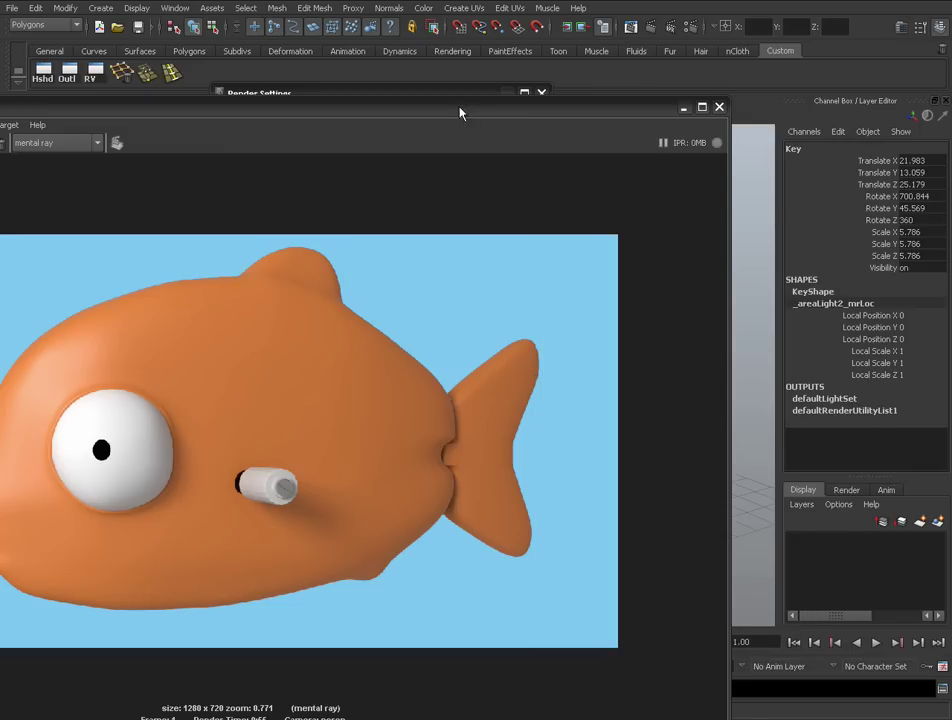
pyautogui.doubleClick(652, 106)
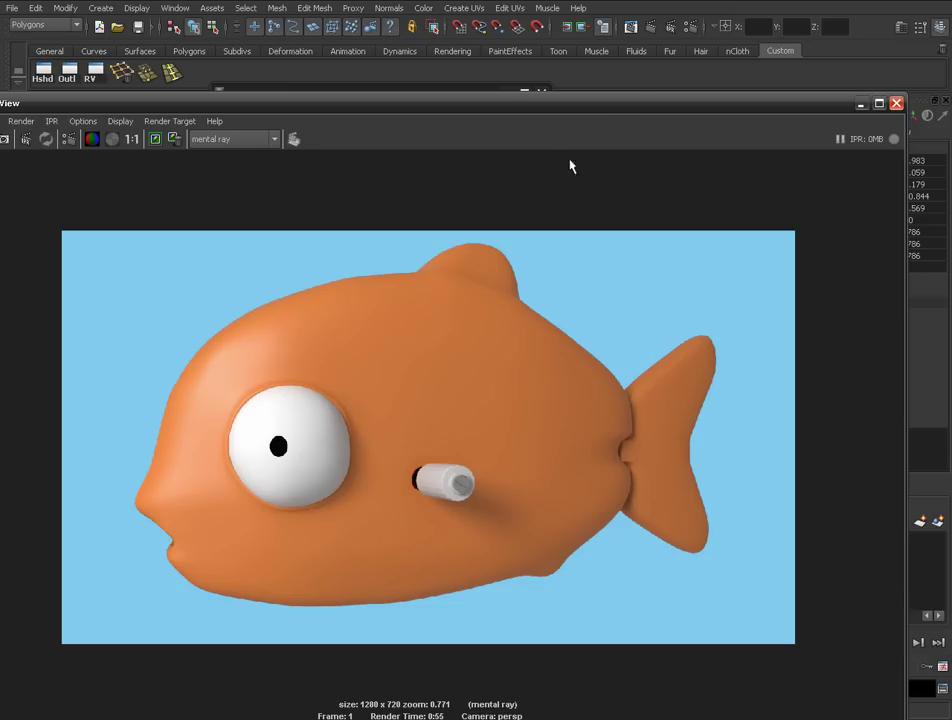
# - Move the Render View and the render settings apart to uncover the common options, and minimize the Render View
pyautogui.moveTo(580, 110); pyautogui.dragTo(574, 121)
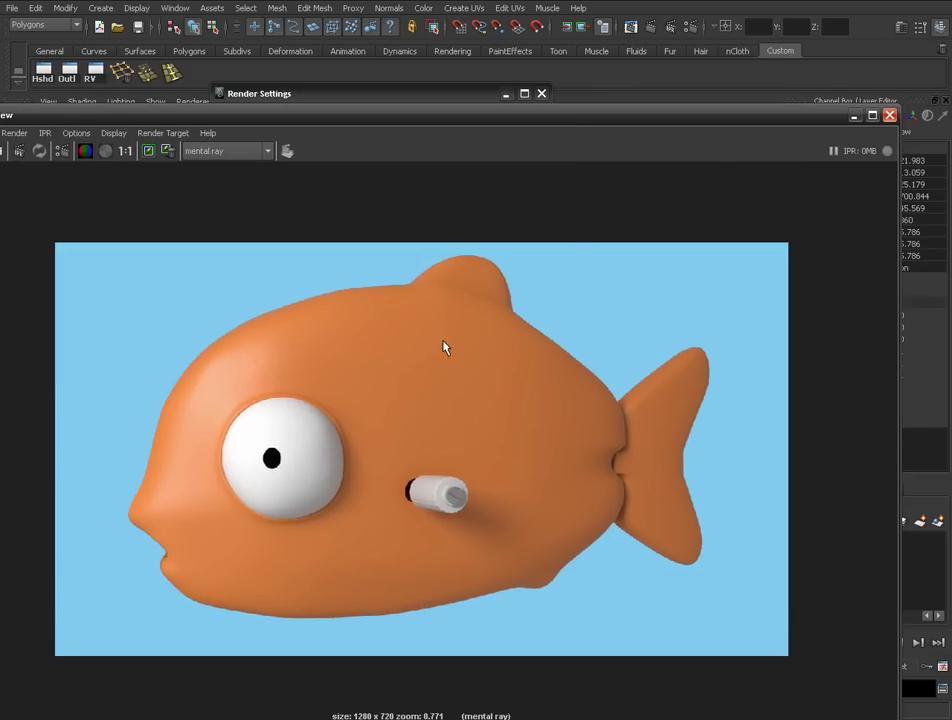
pyautogui.moveTo(748, 117); pyautogui.dragTo(702, 175)
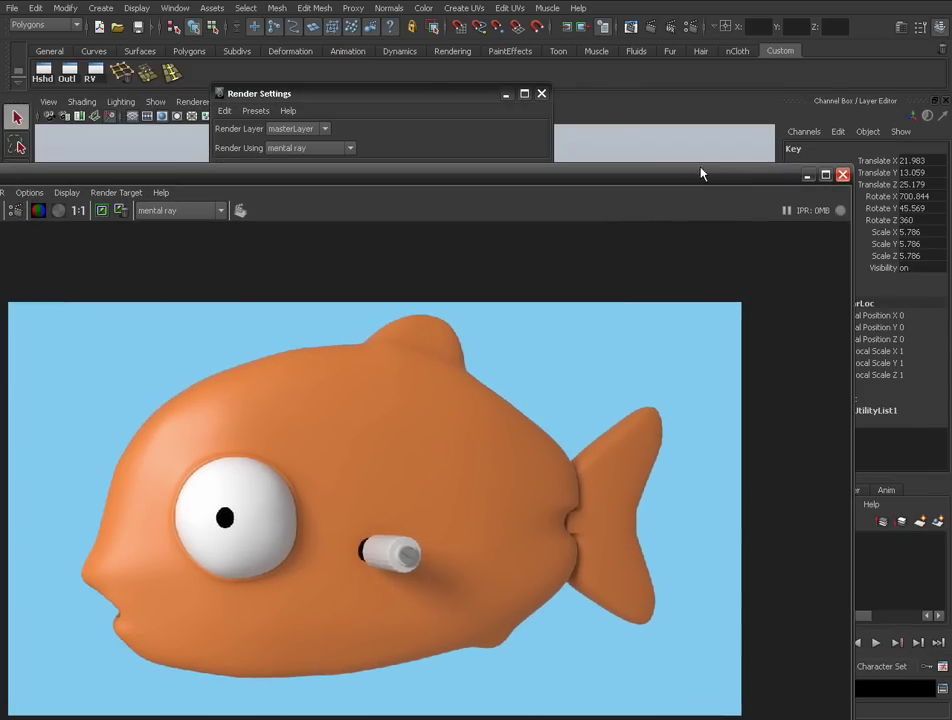
pyautogui.moveTo(440, 102); pyautogui.dragTo(702, 101)
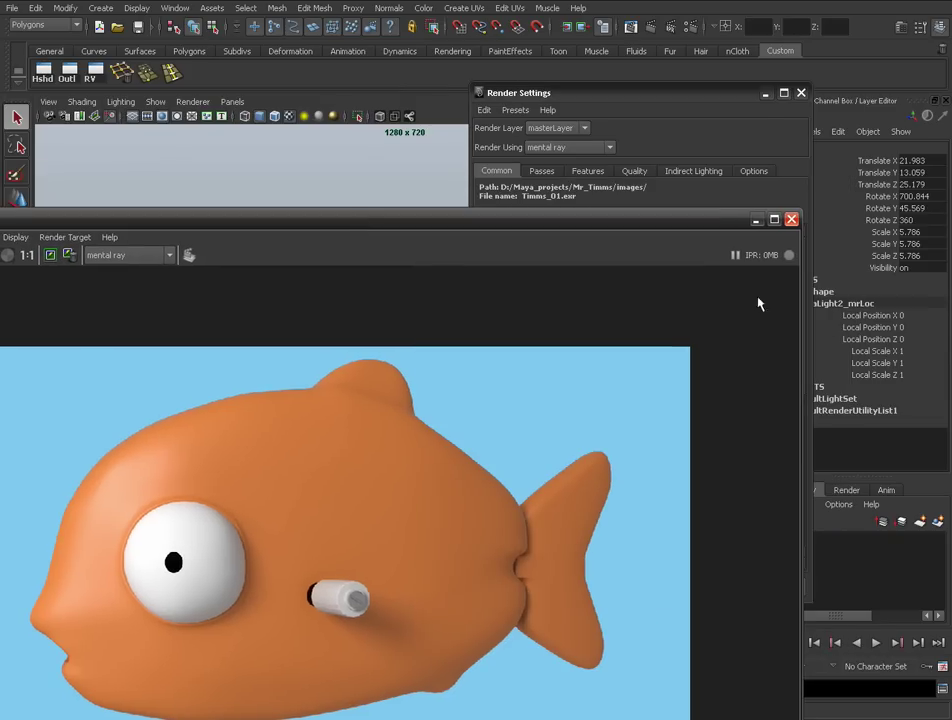
pyautogui.click(757, 219)
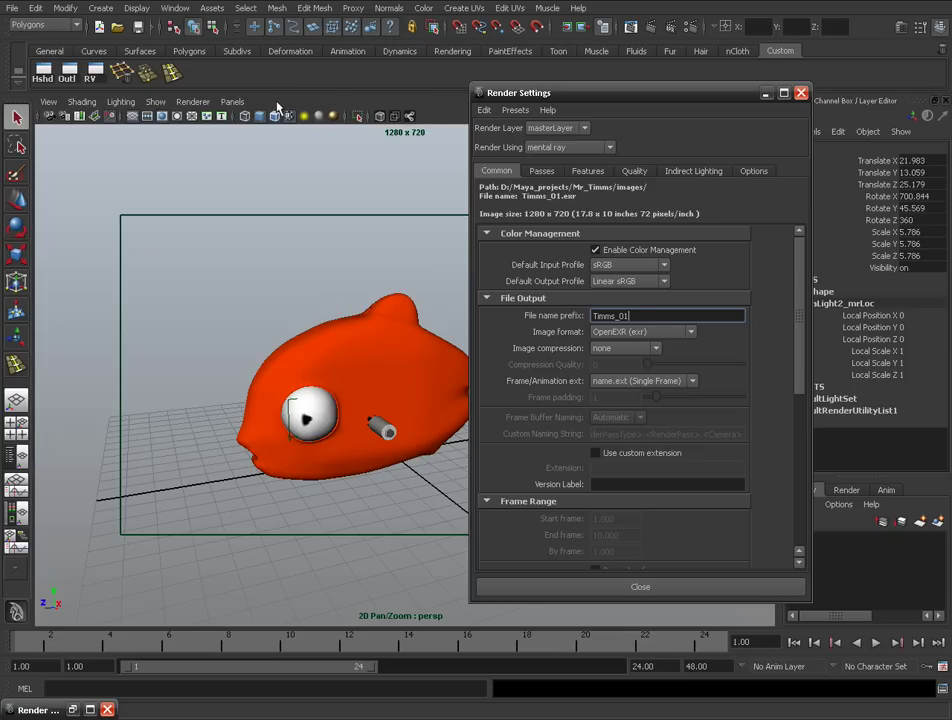
# - Open the Hypershade in place of the render settings and narrow its node creation area to enlarge the materials and work areas
pyautogui.click(42, 71)
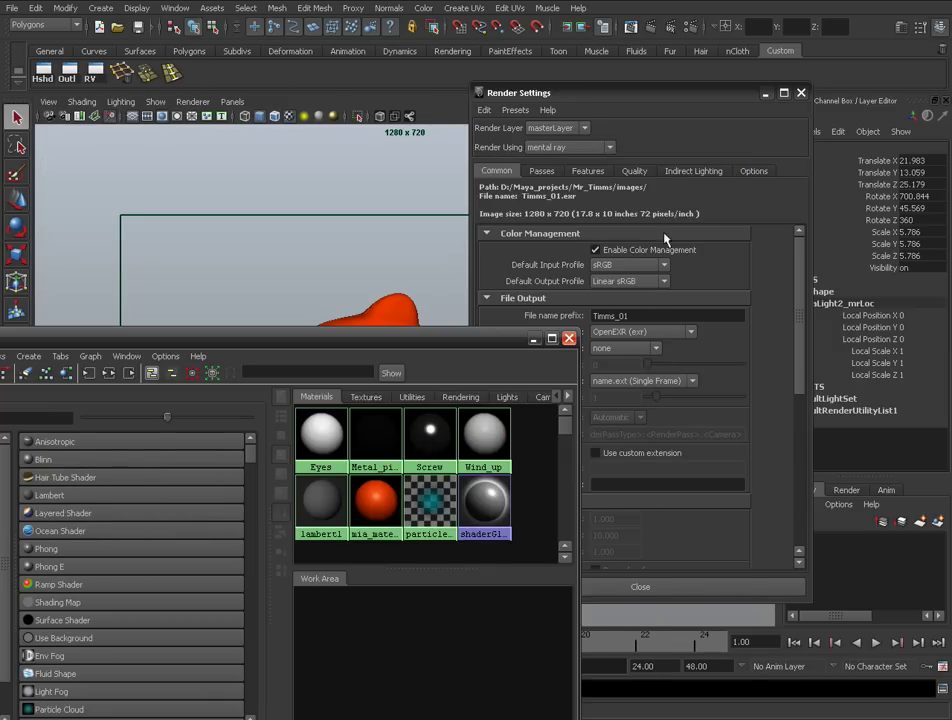
pyautogui.click(800, 95)
pyautogui.moveTo(385, 340); pyautogui.dragTo(567, 151)
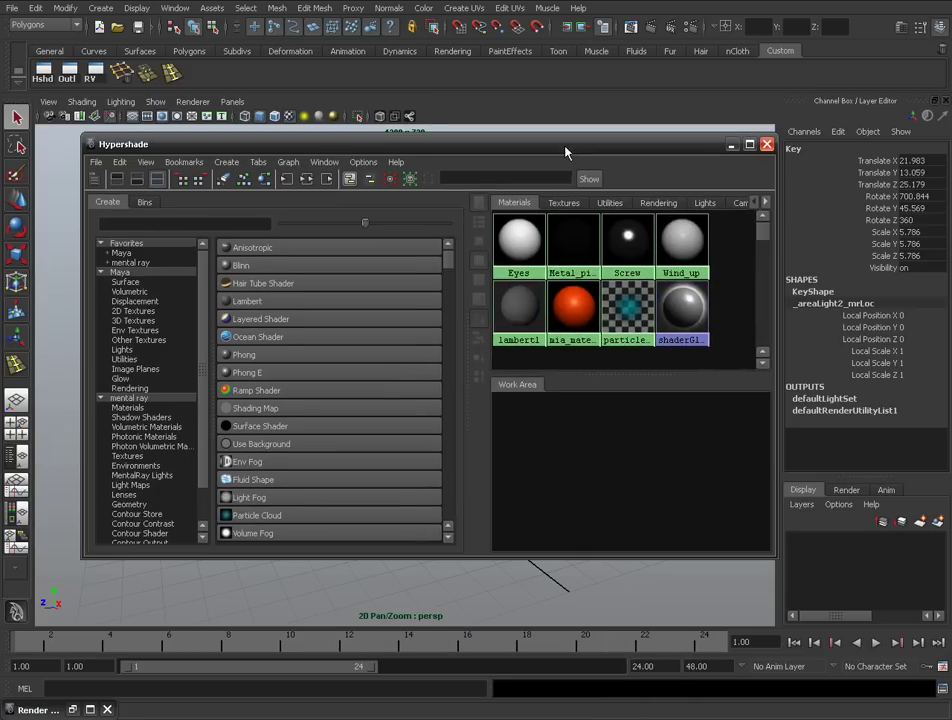
pyautogui.moveTo(463, 346); pyautogui.dragTo(350, 346)
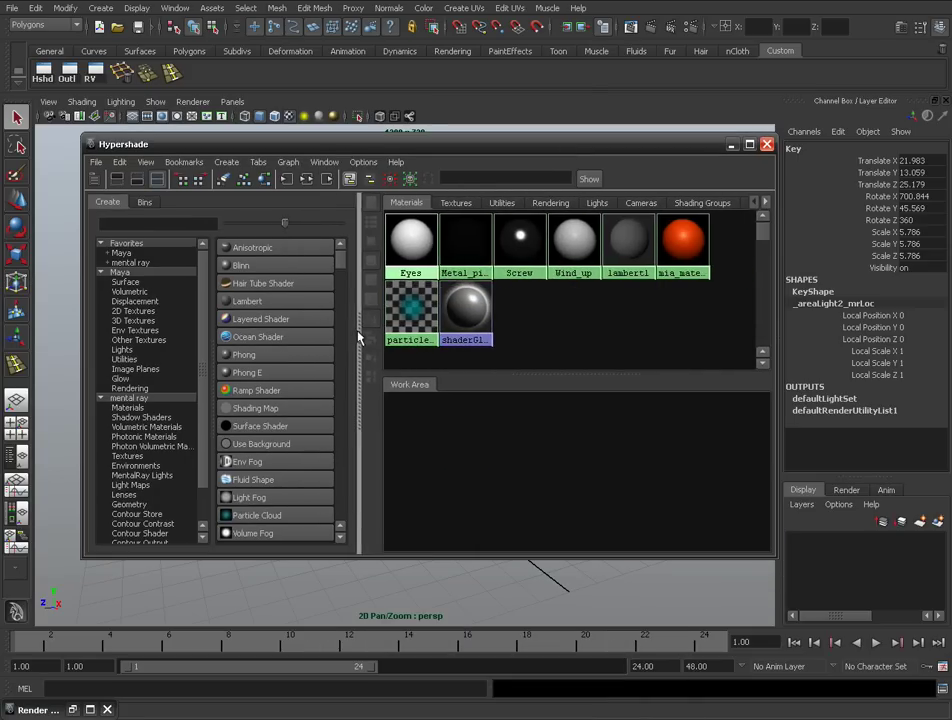
pyautogui.moveTo(500, 156); pyautogui.dragTo(435, 190)
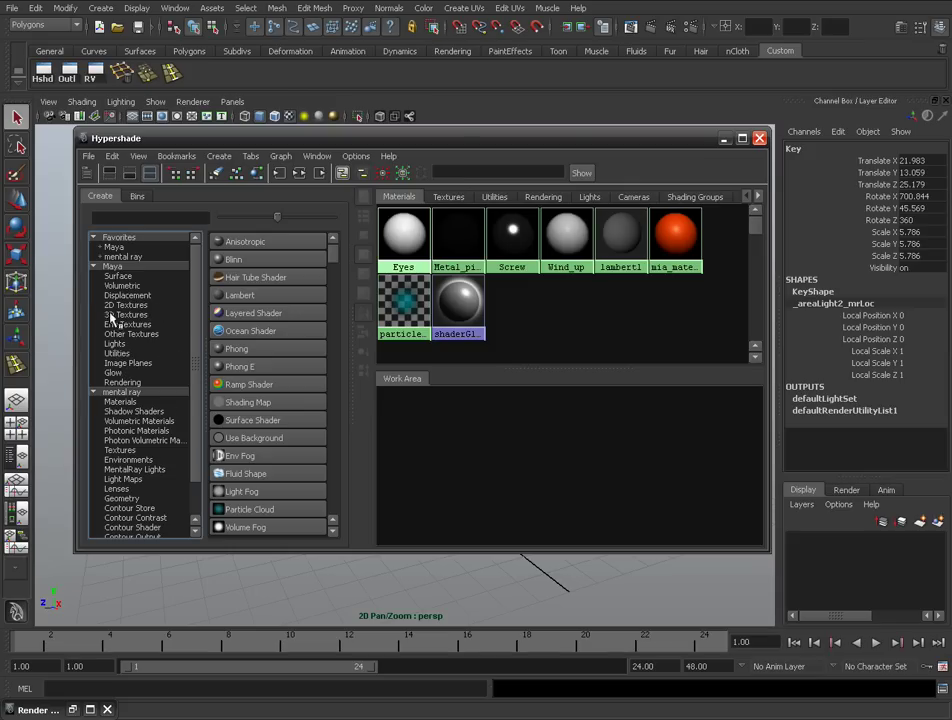
# - Create a 2D File texture node and show its attributes beside the Hypershade
pyautogui.click(116, 267)
pyautogui.click(116, 305)
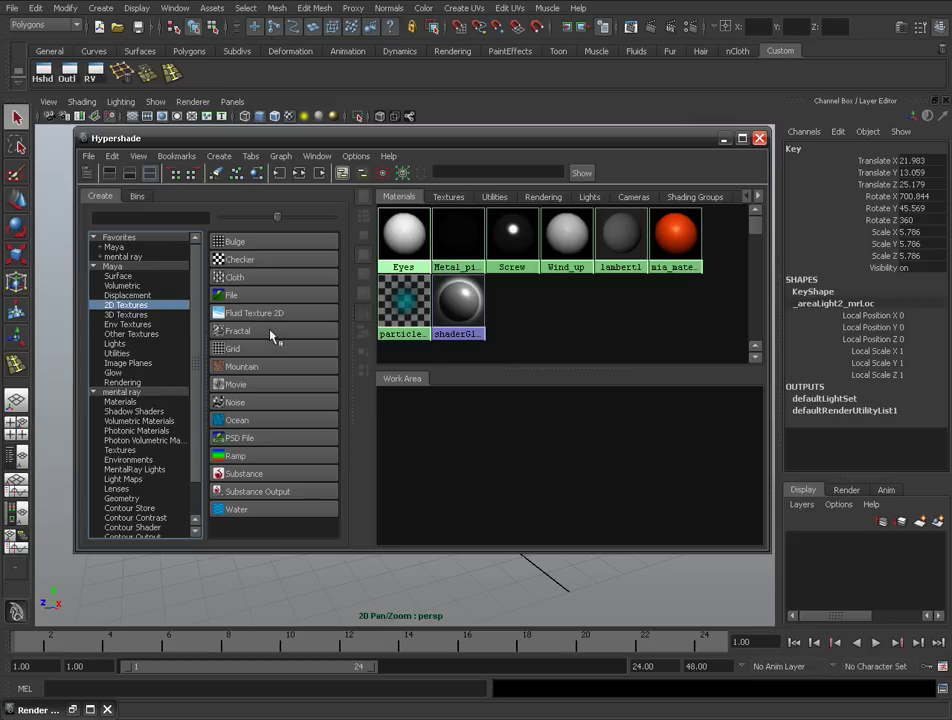
pyautogui.click(240, 295)
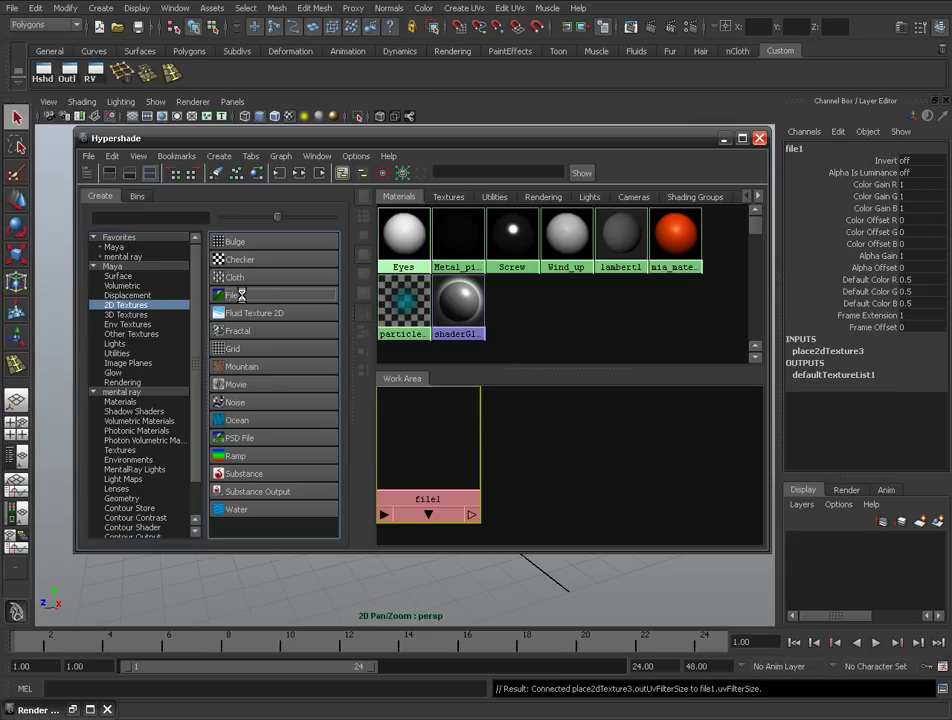
pyautogui.press('f')
pyautogui.doubleClick(510, 450)
pyautogui.moveTo(312, 137); pyautogui.dragTo(156, 137)
pyautogui.moveTo(722, 135); pyautogui.dragTo(665, 108)
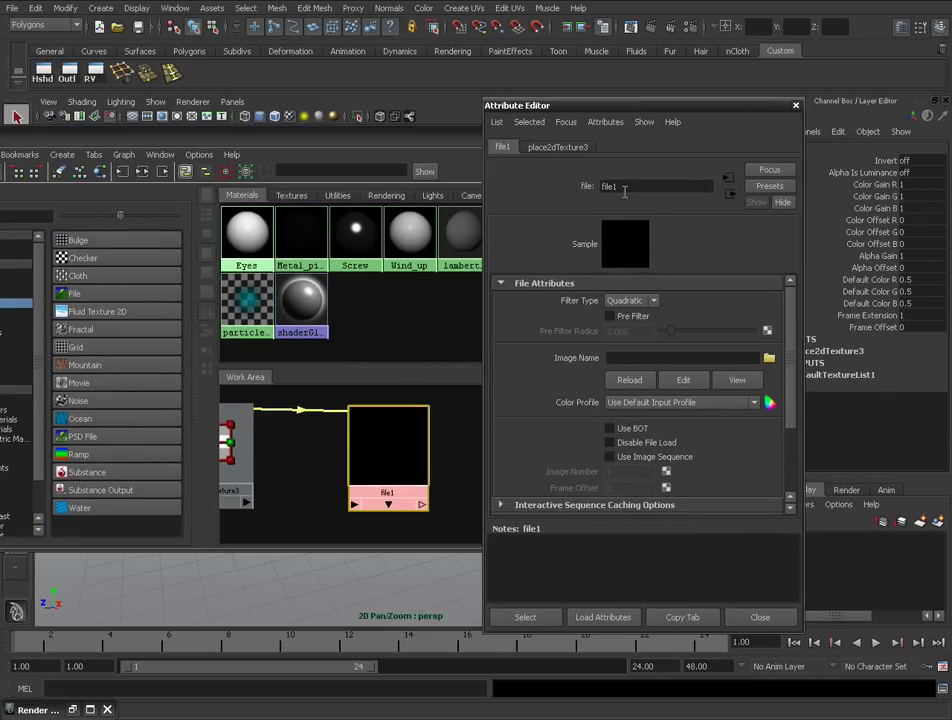
# - Load Rango_Mr.Timms.jpg from the ref folder of sourceimages as the file texture's image
pyautogui.click(768, 357)
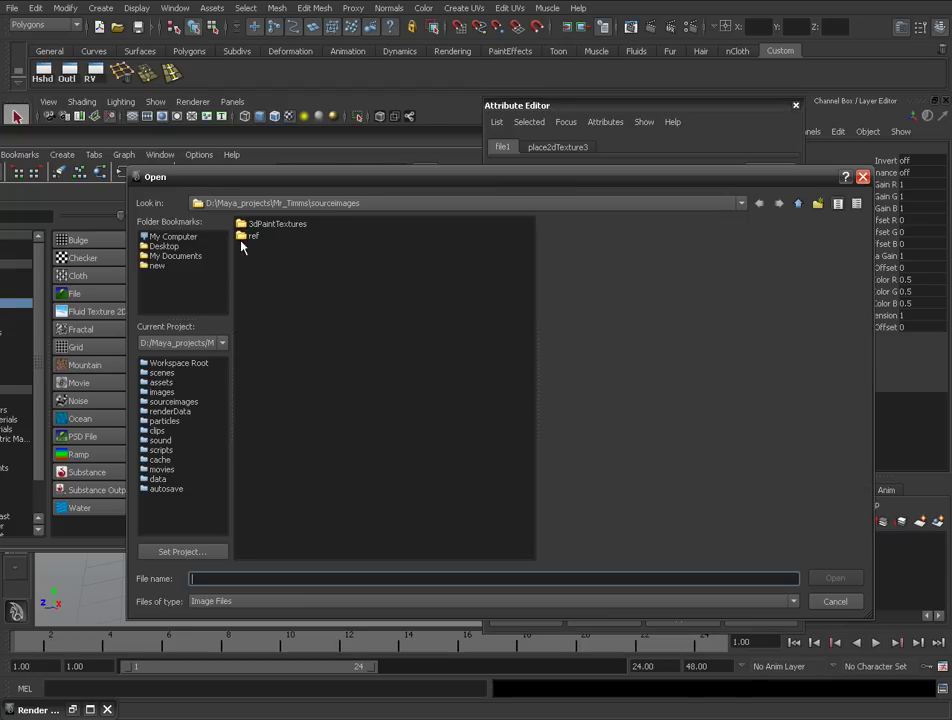
pyautogui.doubleClick(241, 241)
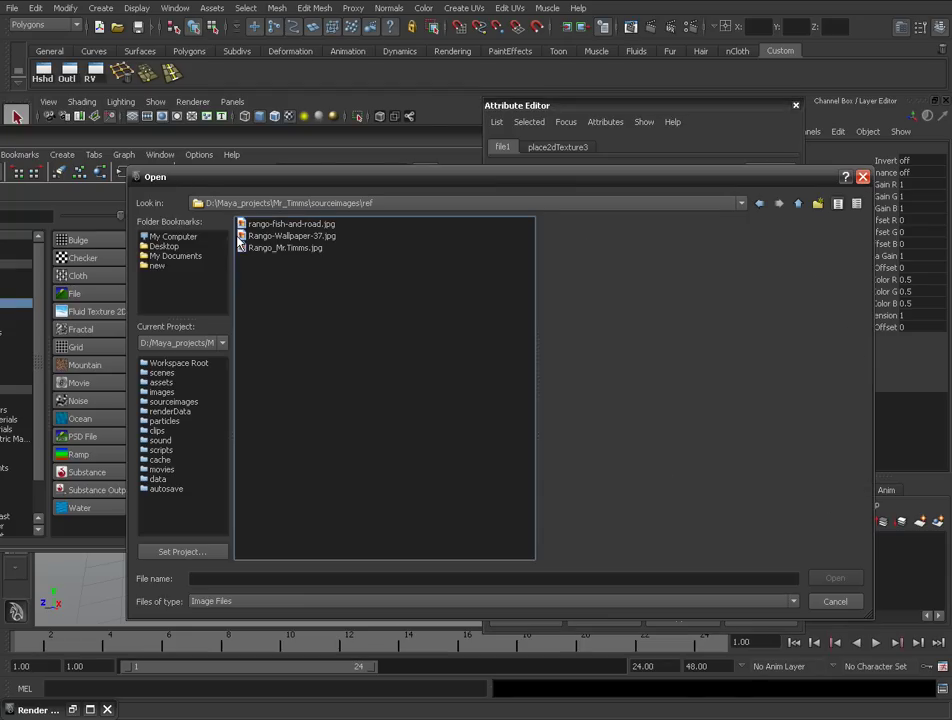
pyautogui.click(262, 236)
pyautogui.click(281, 249)
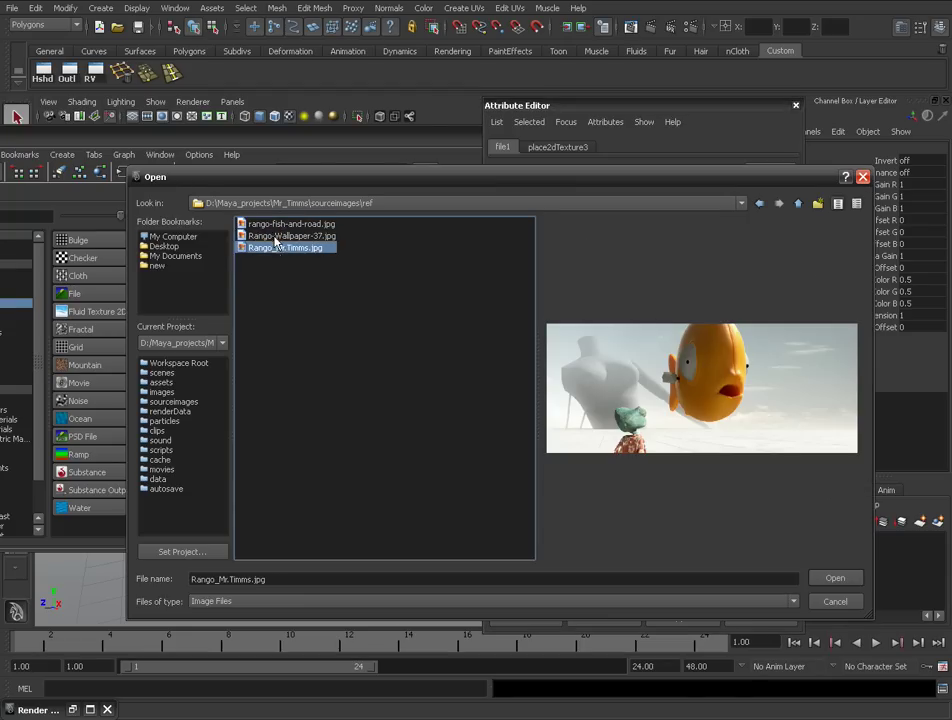
pyautogui.click(835, 578)
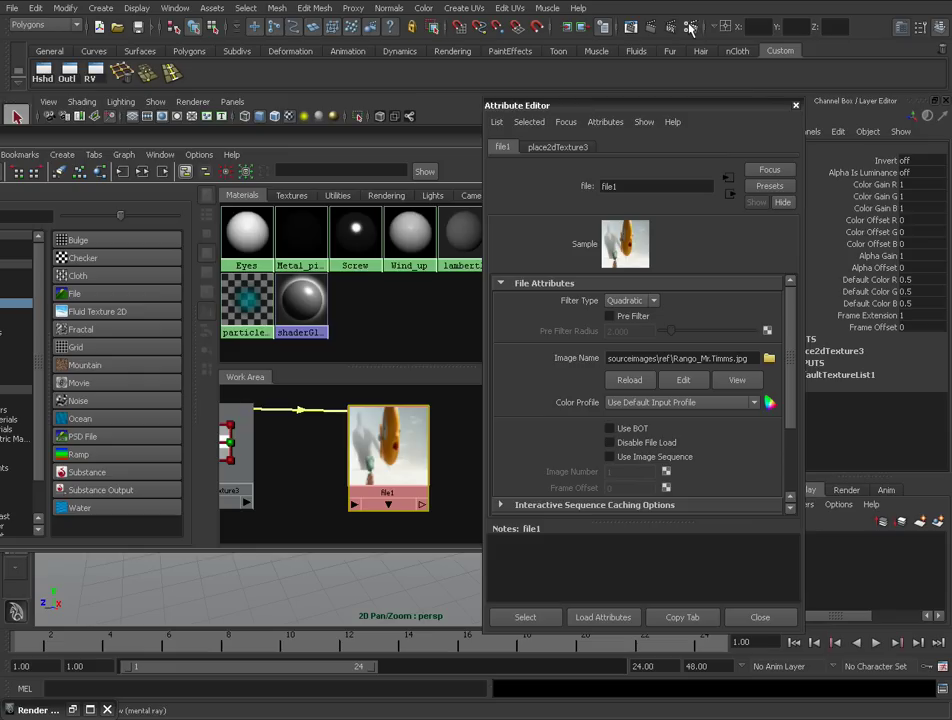
# - Reopen the render settings to check the default input profile, and create a mental ray mia_material_x material in the Hypershade
pyautogui.click(517, 26)
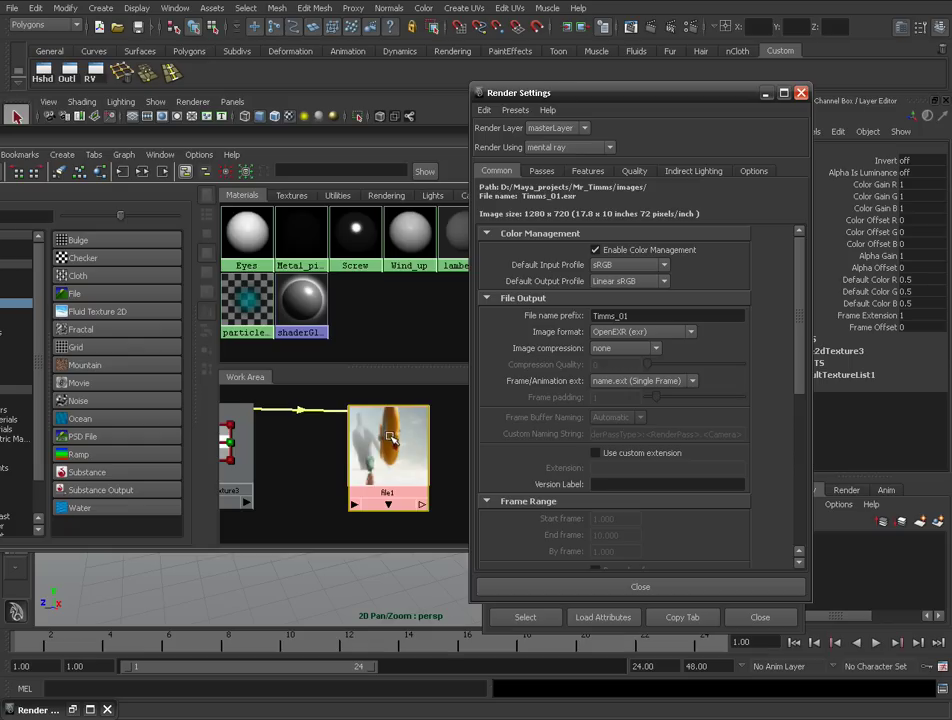
pyautogui.moveTo(241, 140); pyautogui.dragTo(351, 128)
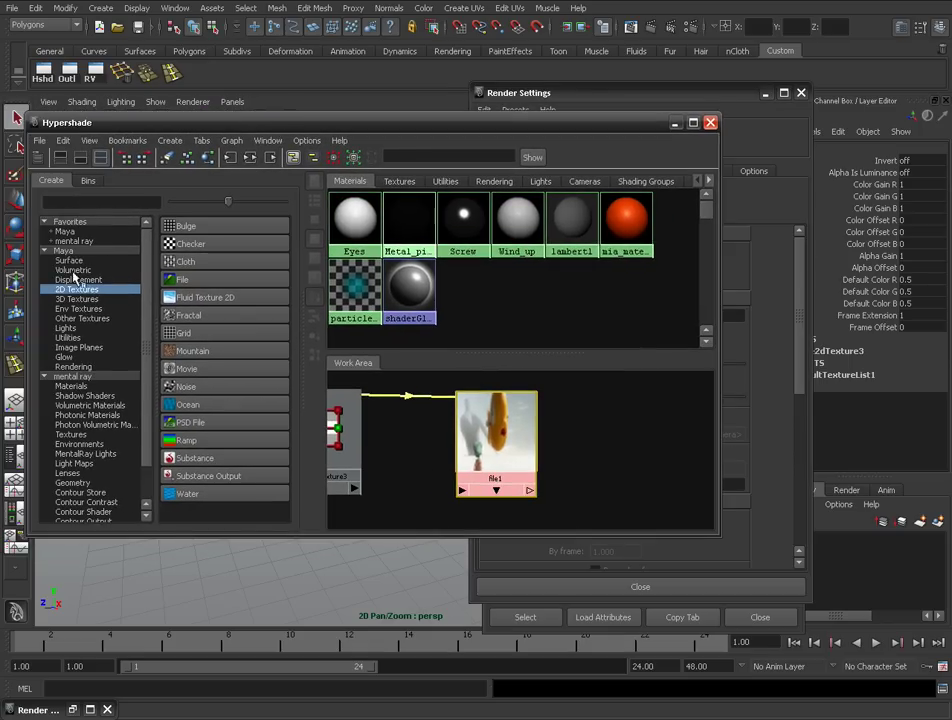
pyautogui.click(71, 387)
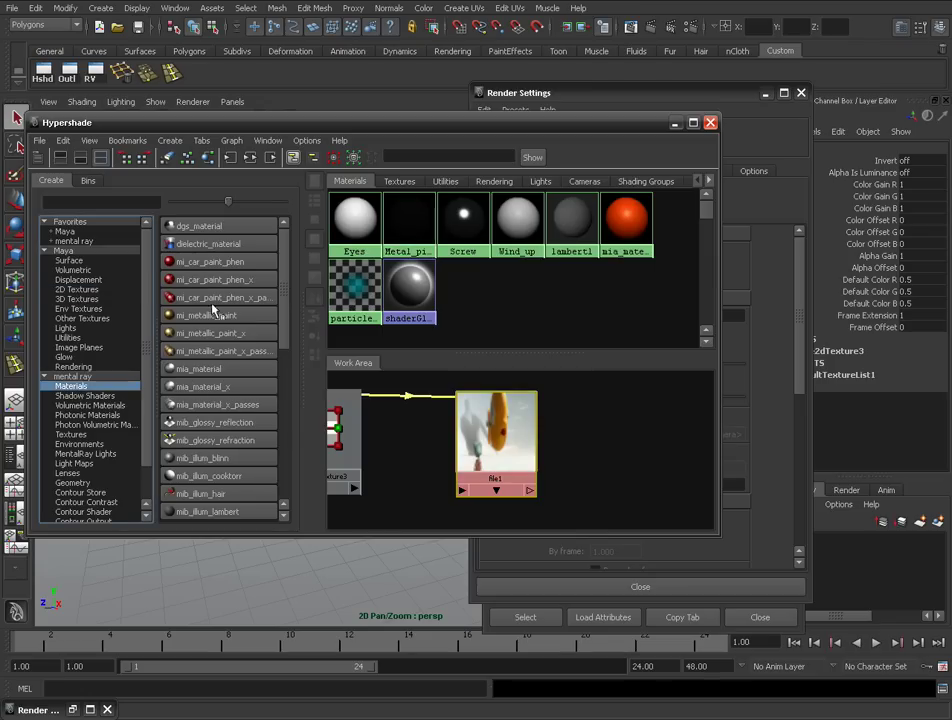
pyautogui.click(201, 387)
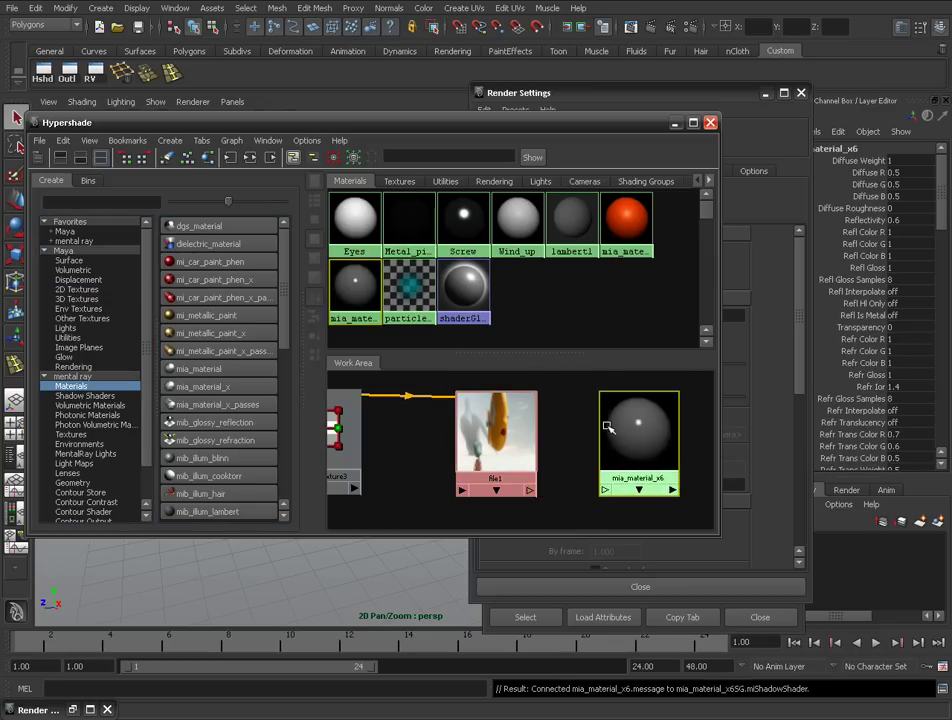
# - Try connecting the Rango_Mr.Timms file texture to the diffuse color of the new mia_material_x
pyautogui.moveTo(427, 131); pyautogui.dragTo(164, 117)
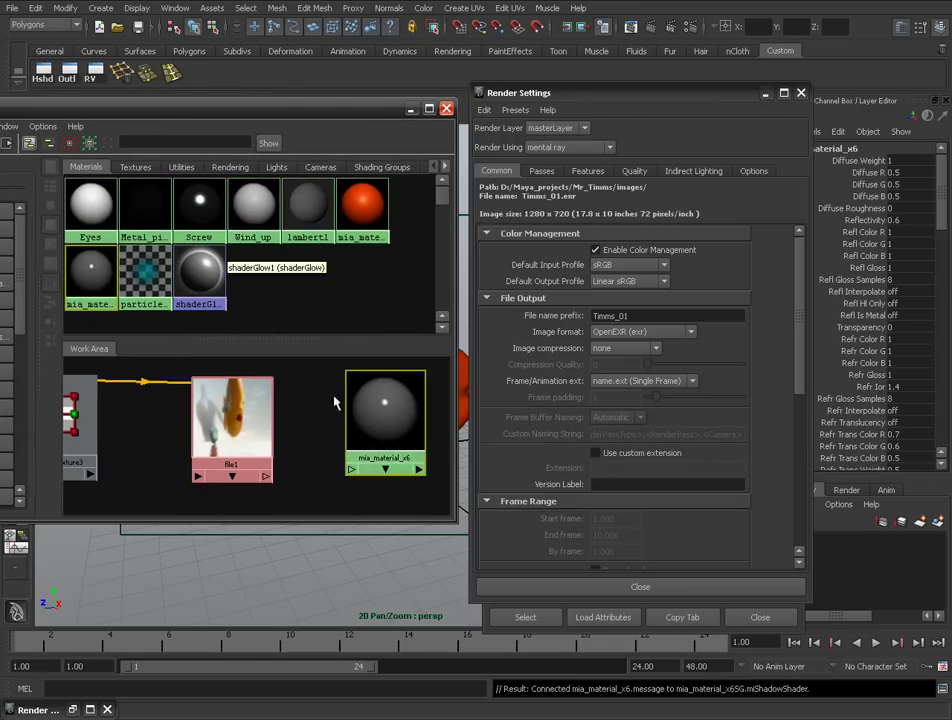
pyautogui.doubleClick(389, 400)
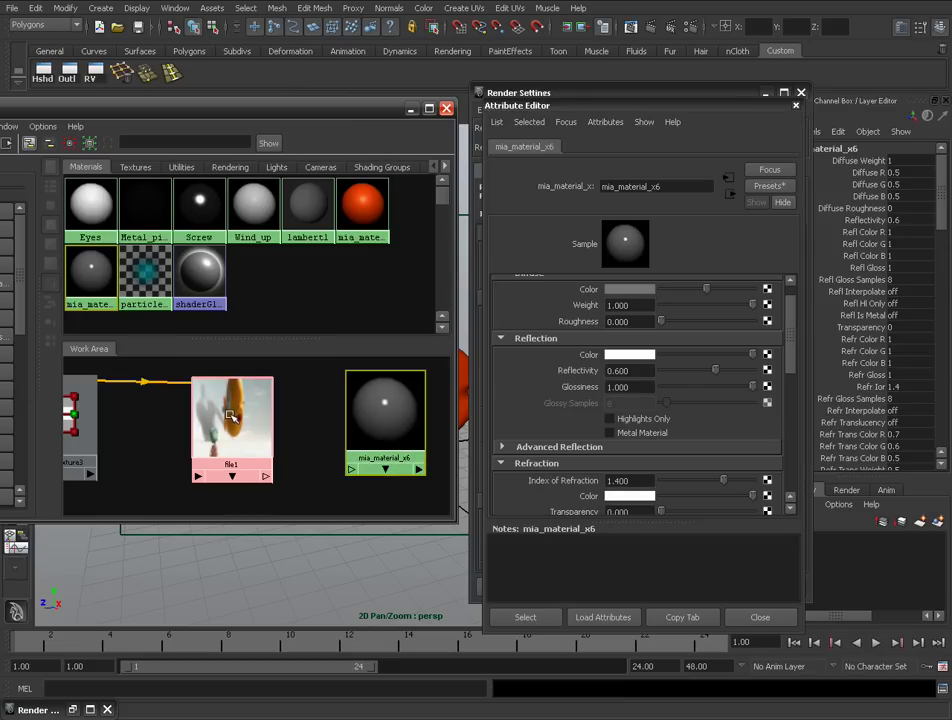
pyautogui.moveTo(233, 416); pyautogui.dragTo(575, 292, button='middle')
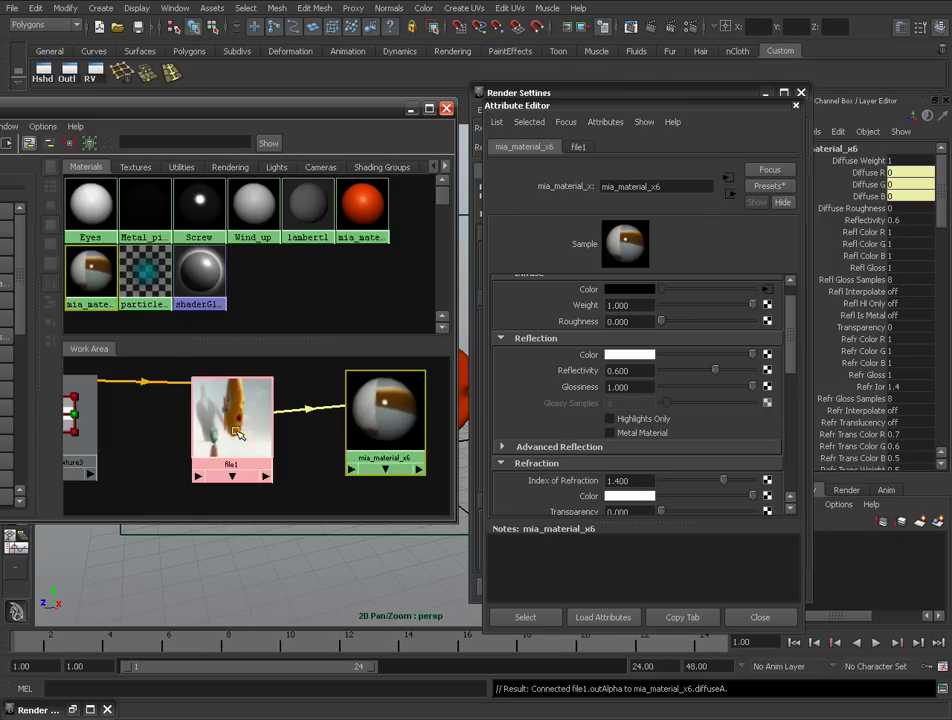
pyautogui.moveTo(284, 451)
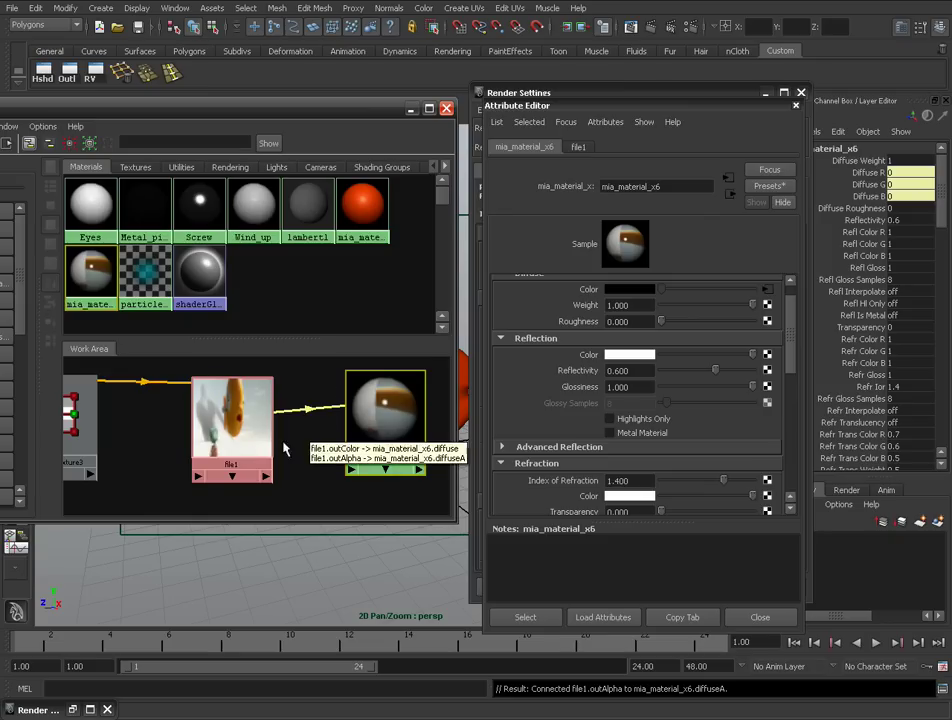
# - Check the file texture's color profile and delete its connection to the mia_material_x material
pyautogui.click(232, 415)
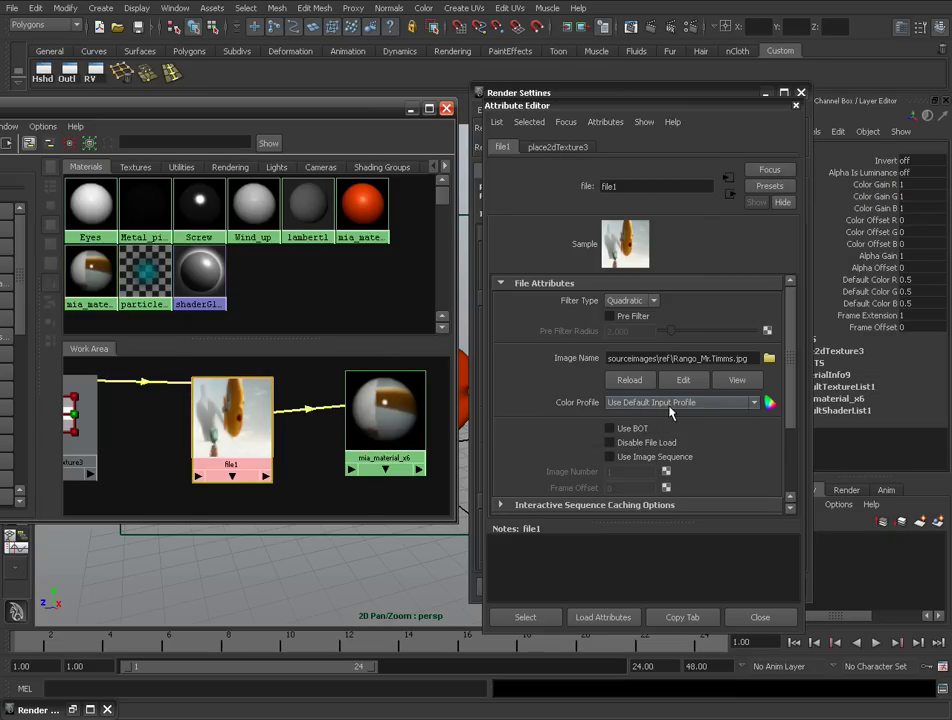
pyautogui.moveTo(262, 400); pyautogui.dragTo(236, 406)
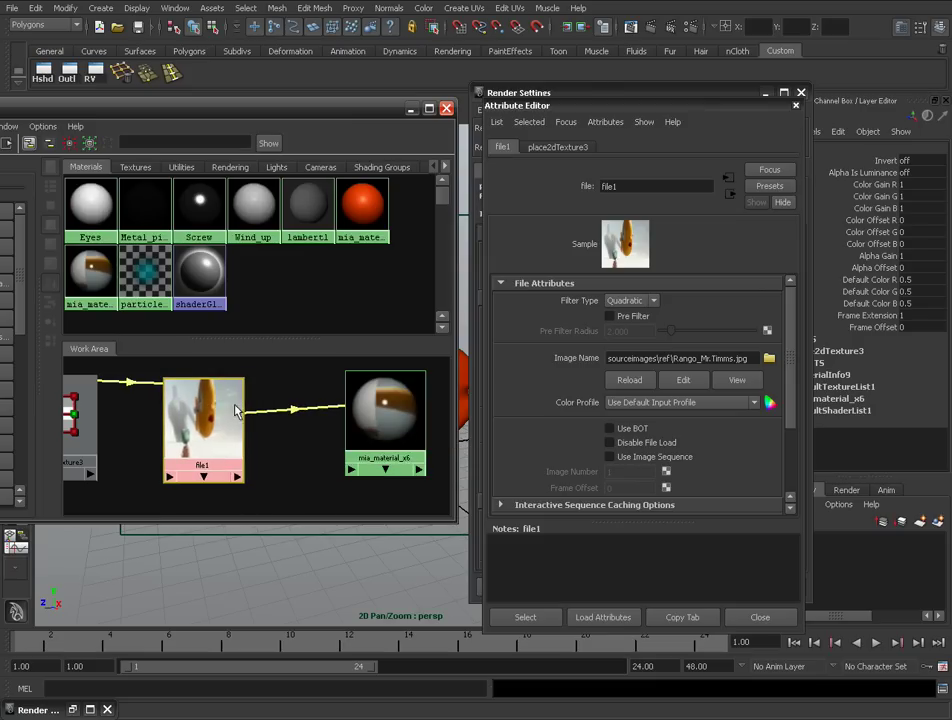
pyautogui.click(392, 431)
pyautogui.moveTo(292, 380); pyautogui.dragTo(307, 425)
pyautogui.press('Delete')
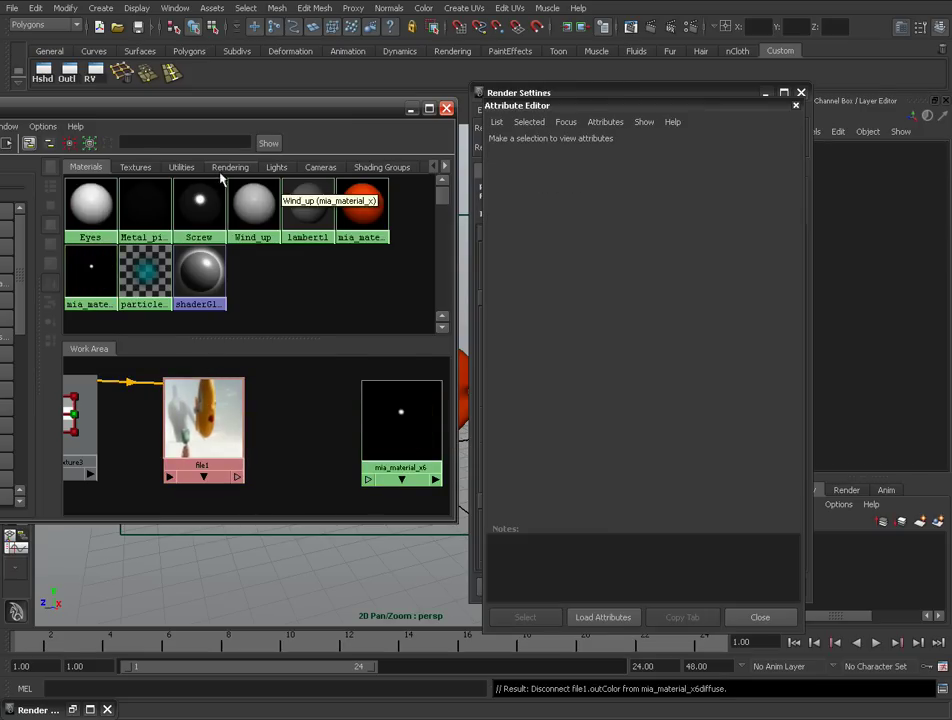
# - Create a Gamma Correct color utility and place it between the file texture and the mia_material_x node
pyautogui.moveTo(219, 112); pyautogui.dragTo(342, 92)
pyautogui.moveTo(66, 90); pyautogui.dragTo(222, 54)
pyautogui.click(185, 72)
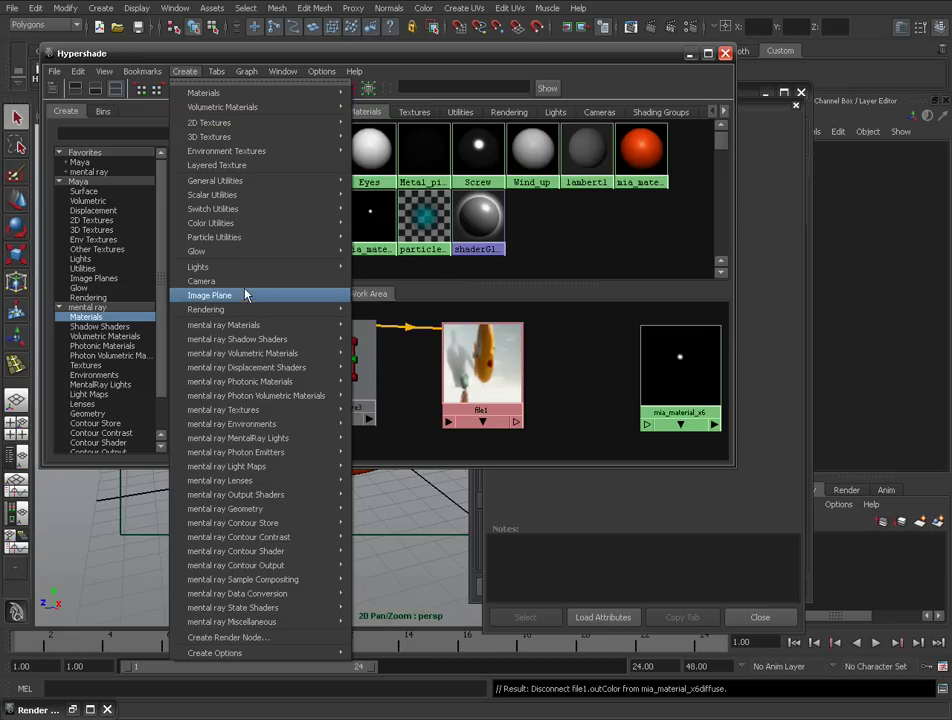
pyautogui.moveTo(231, 227)
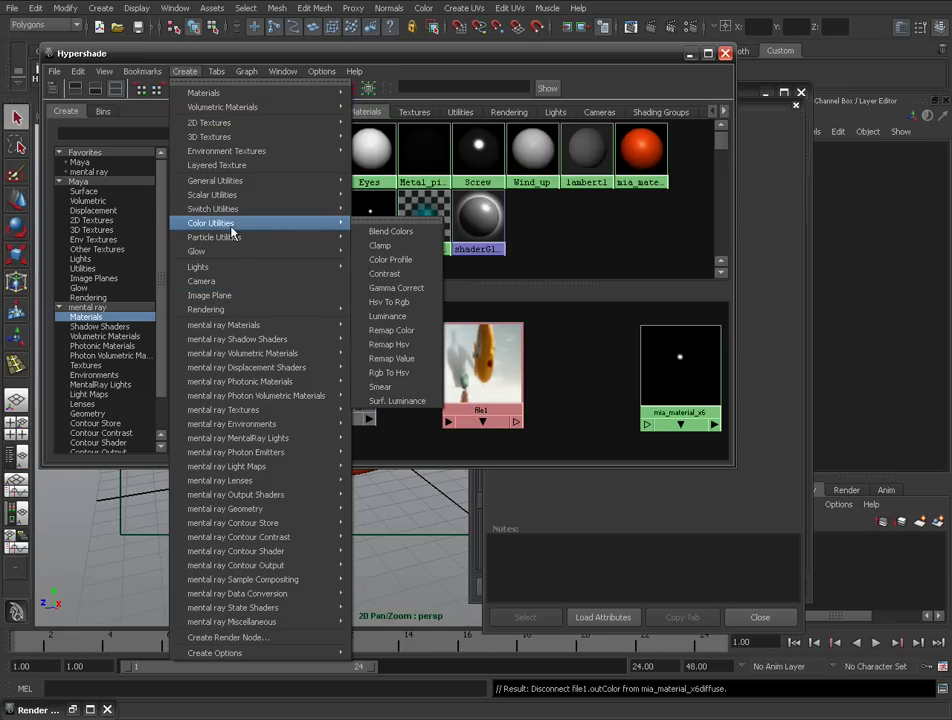
pyautogui.click(396, 289)
pyautogui.moveTo(665, 350); pyautogui.dragTo(582, 352)
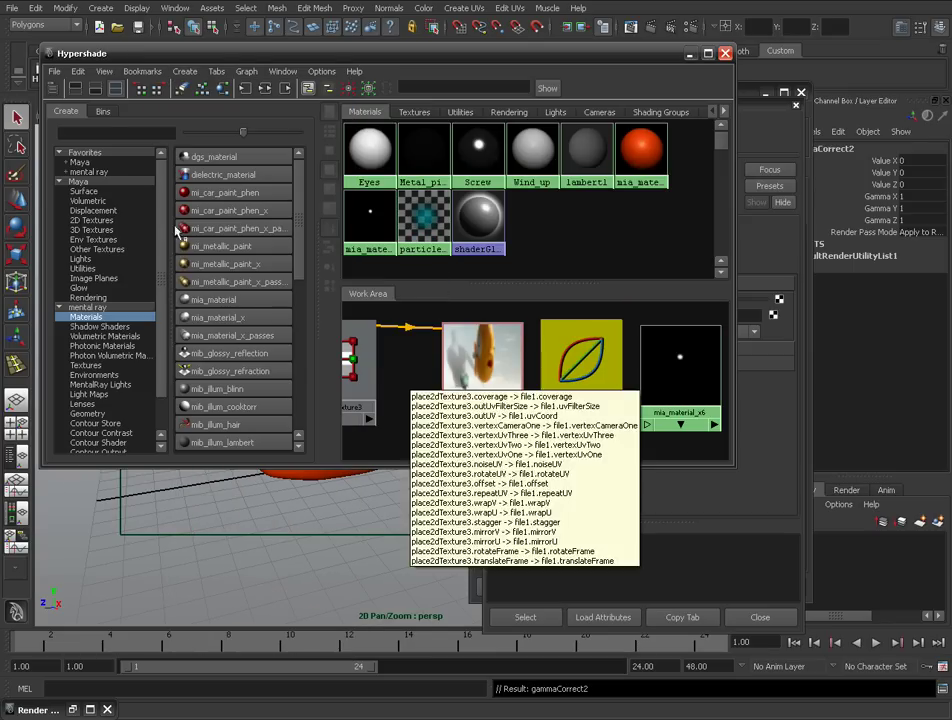
# - Locate the Gamma Correct node among Maya's Utilities in the Hypershade's node creation list
pyautogui.scroll(-2, 164, 240)
pyautogui.scroll(2, 164, 240)
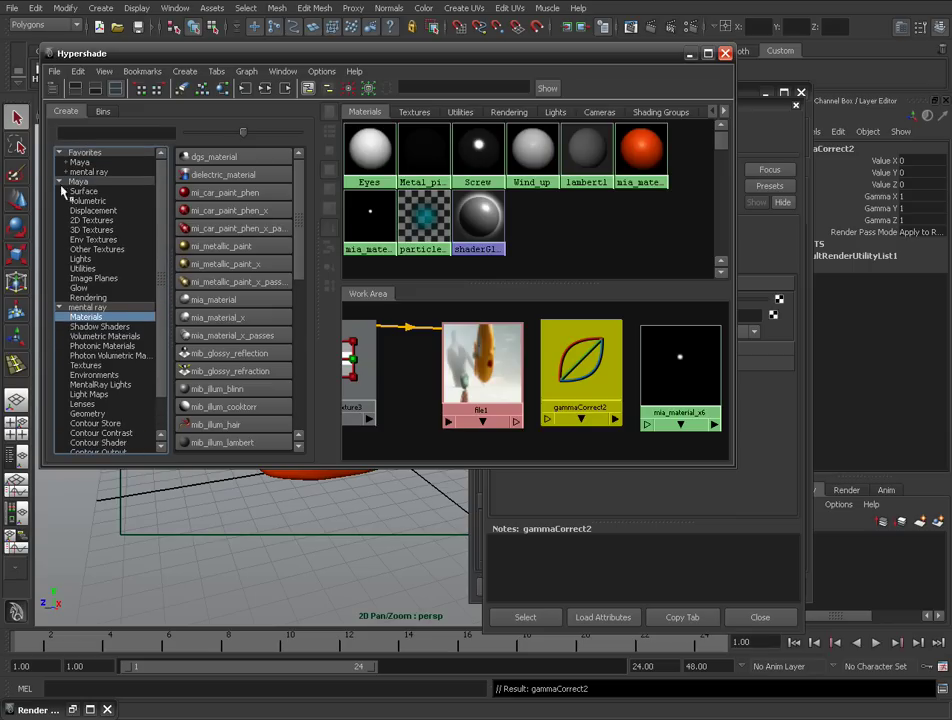
pyautogui.click(82, 269)
pyautogui.scroll(-1, 160, 250)
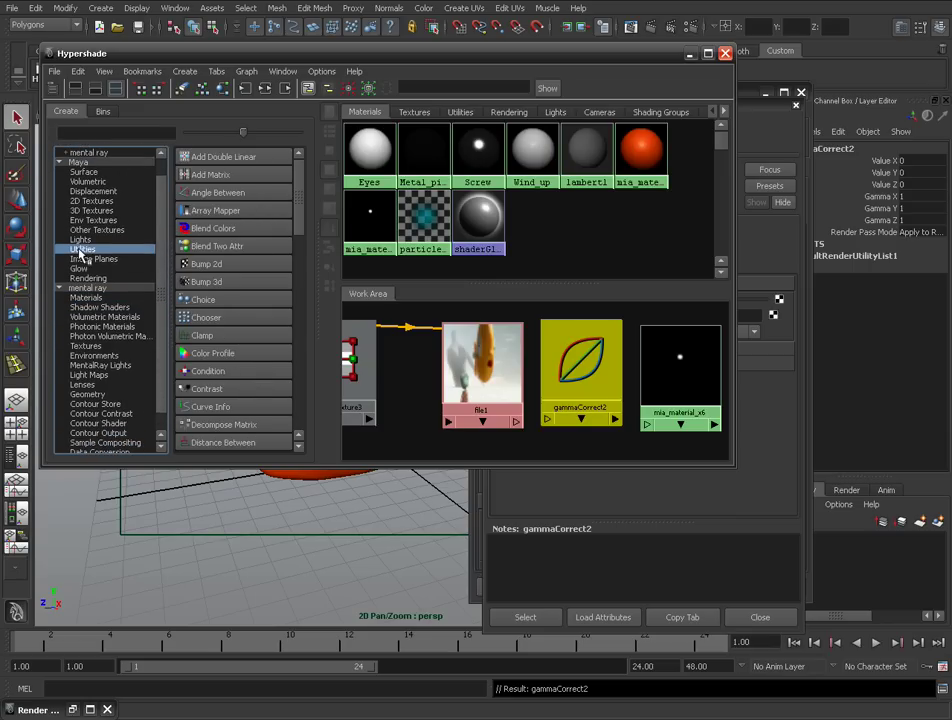
pyautogui.moveTo(291, 203); pyautogui.dragTo(291, 257)
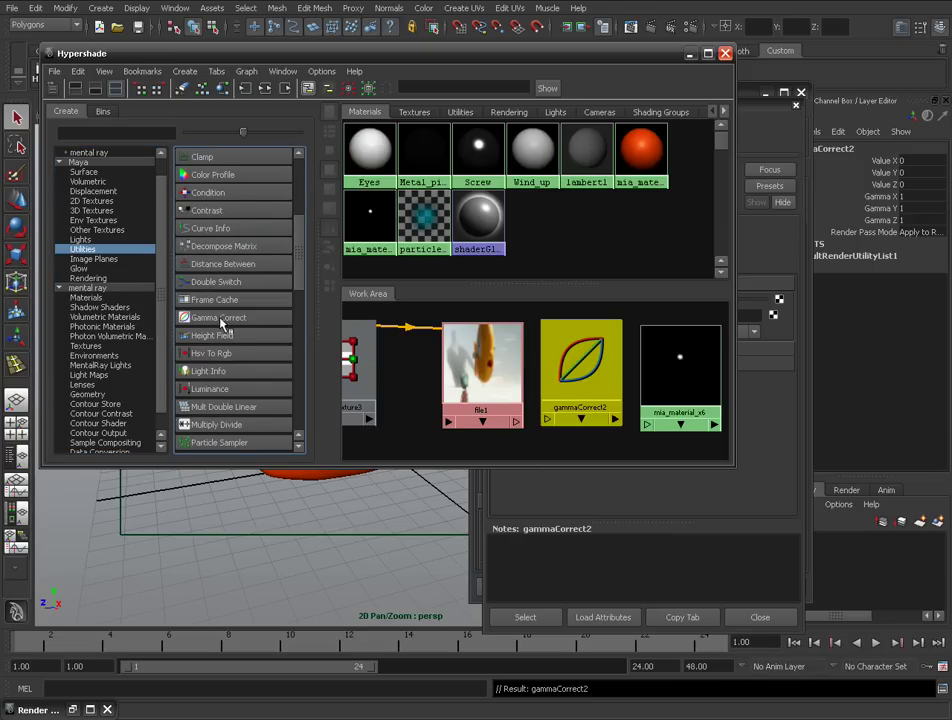
# - Show the Gamma Correct node's attributes beside the Hypershade and connect the file texture to its Value
pyautogui.doubleClick(580, 365)
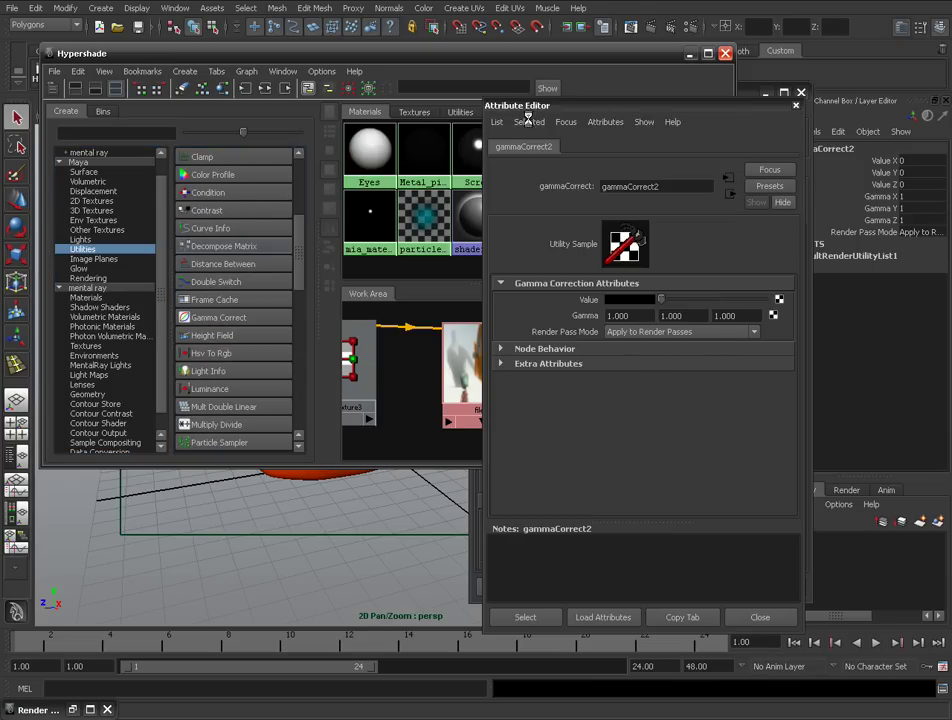
pyautogui.moveTo(542, 106); pyautogui.dragTo(696, 102)
pyautogui.moveTo(515, 57); pyautogui.dragTo(357, 84)
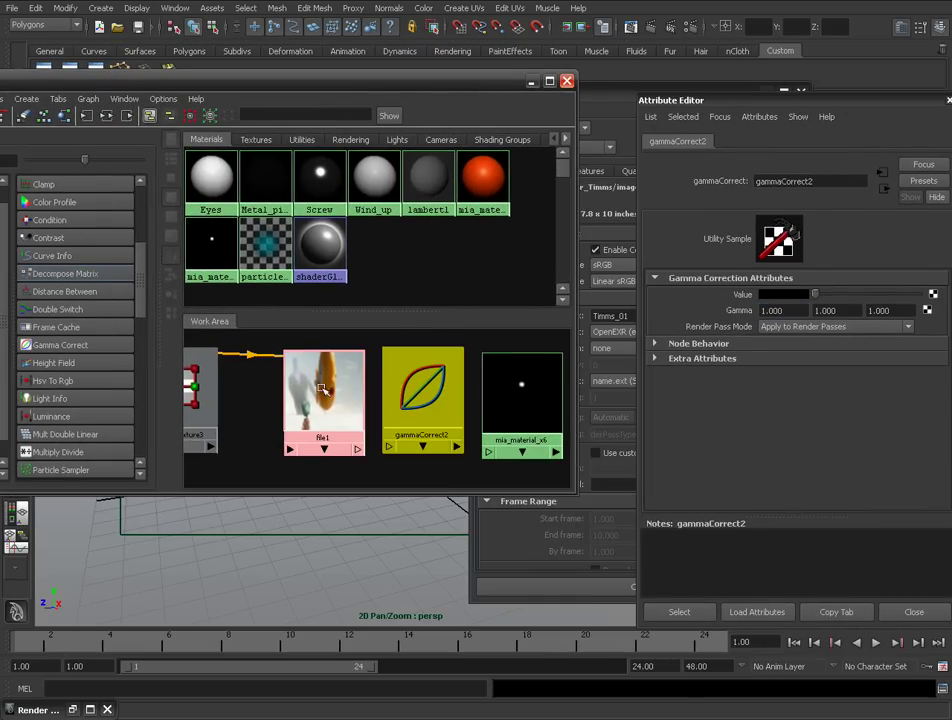
pyautogui.moveTo(322, 386); pyautogui.dragTo(725, 294, button='middle')
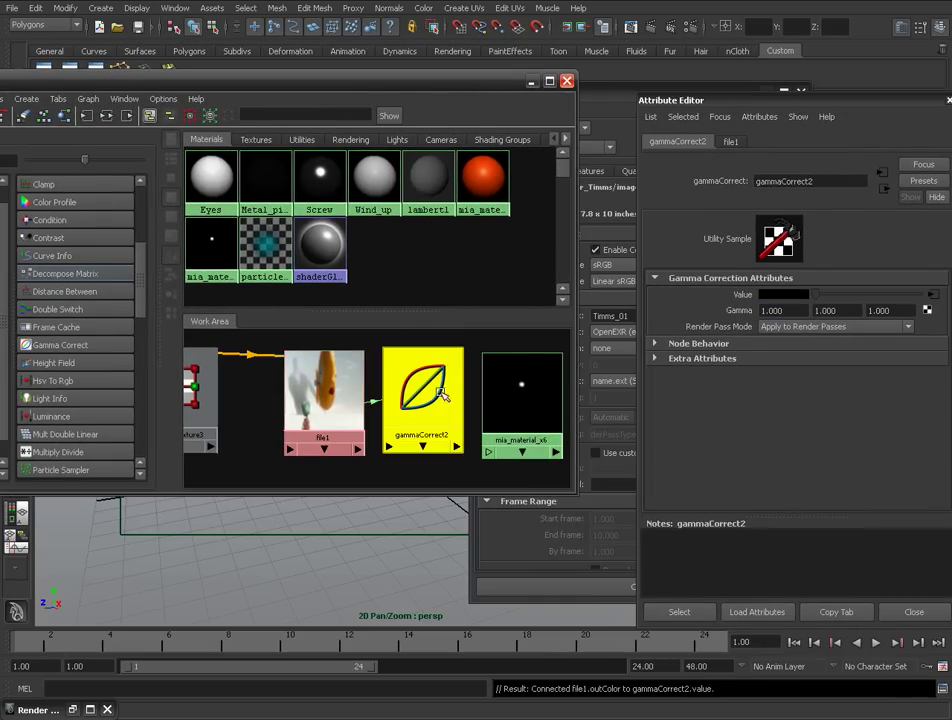
# - Set all three Gamma values of the Gamma Correct node to 0.454
pyautogui.click(772, 310)
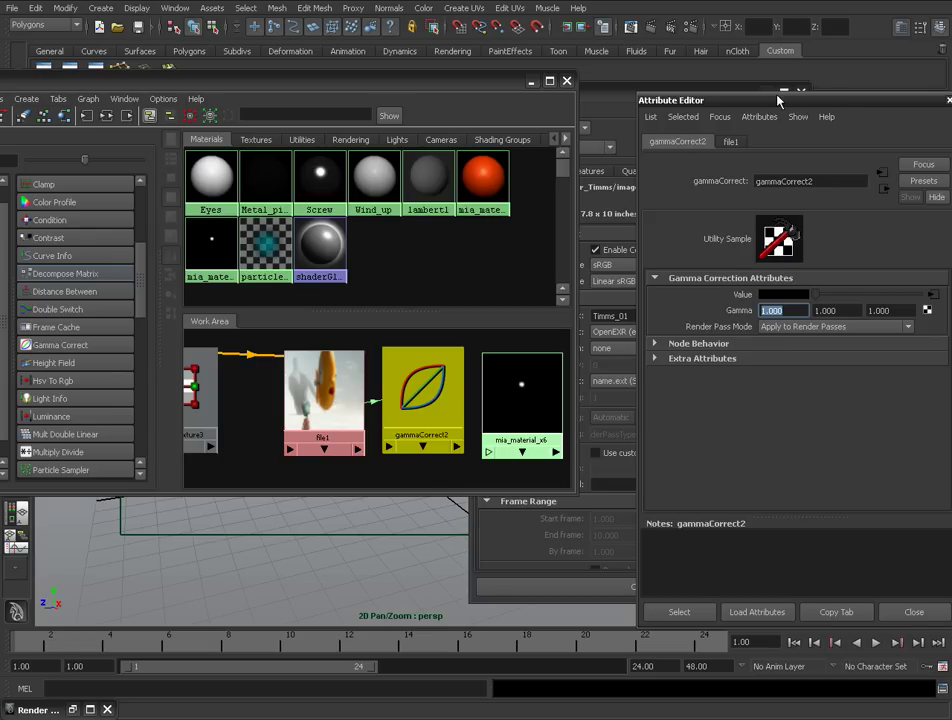
pyautogui.moveTo(778, 100); pyautogui.dragTo(656, 110)
pyautogui.write('.454')
pyautogui.press('Tab')
pyautogui.write('.454')
pyautogui.press('Tab')
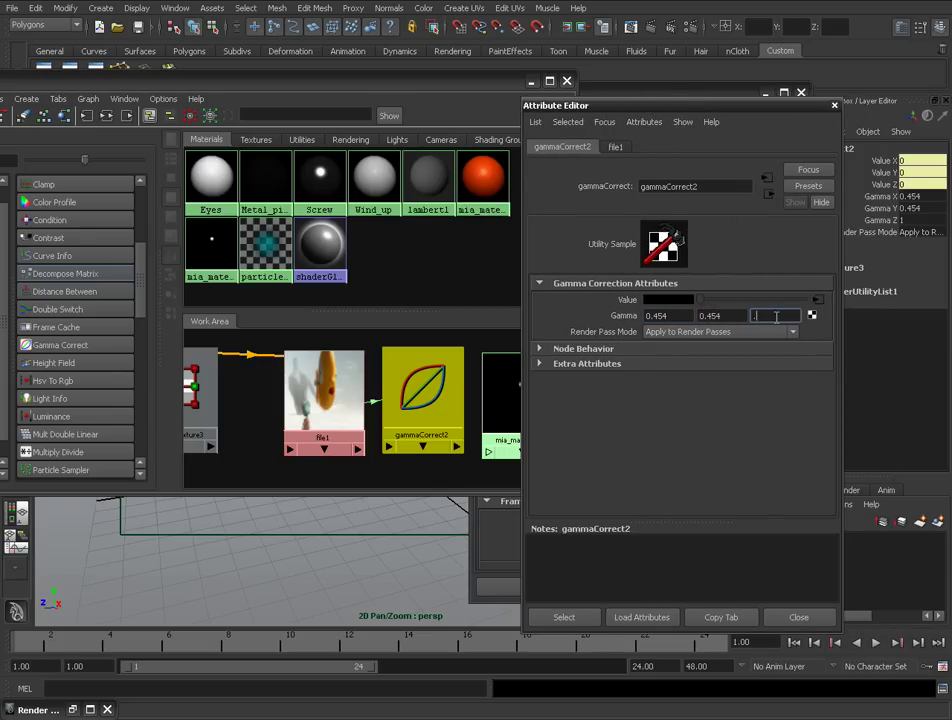
pyautogui.write('.454')
pyautogui.click(395, 437)
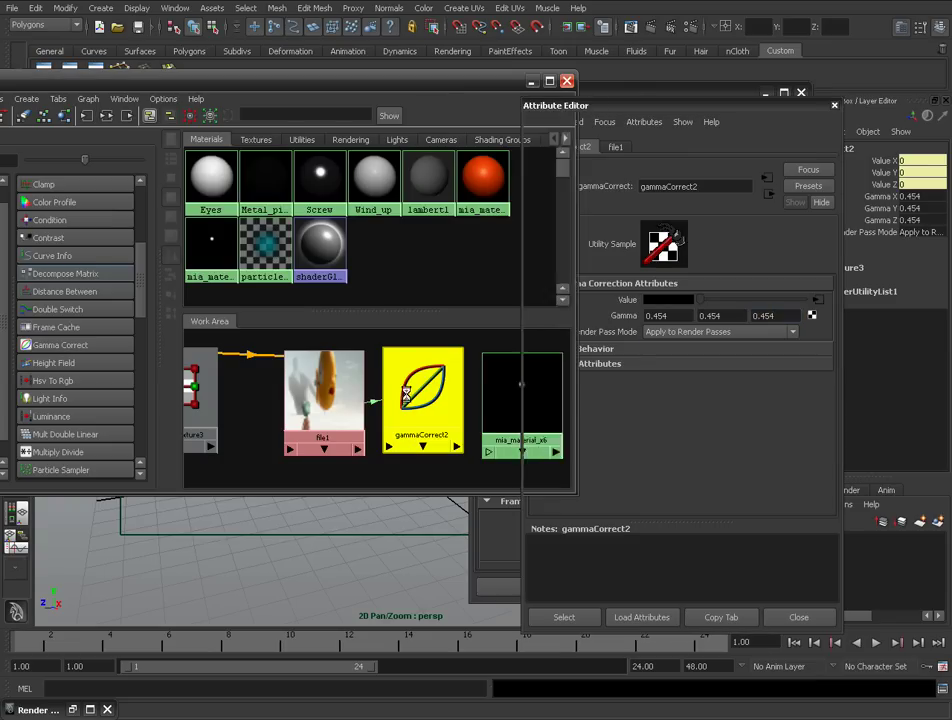
# - Connect the Gamma Correct node's output to the diffuse Color of the mia_material_x material
pyautogui.moveTo(431, 84); pyautogui.dragTo(231, 96)
pyautogui.click(300, 412)
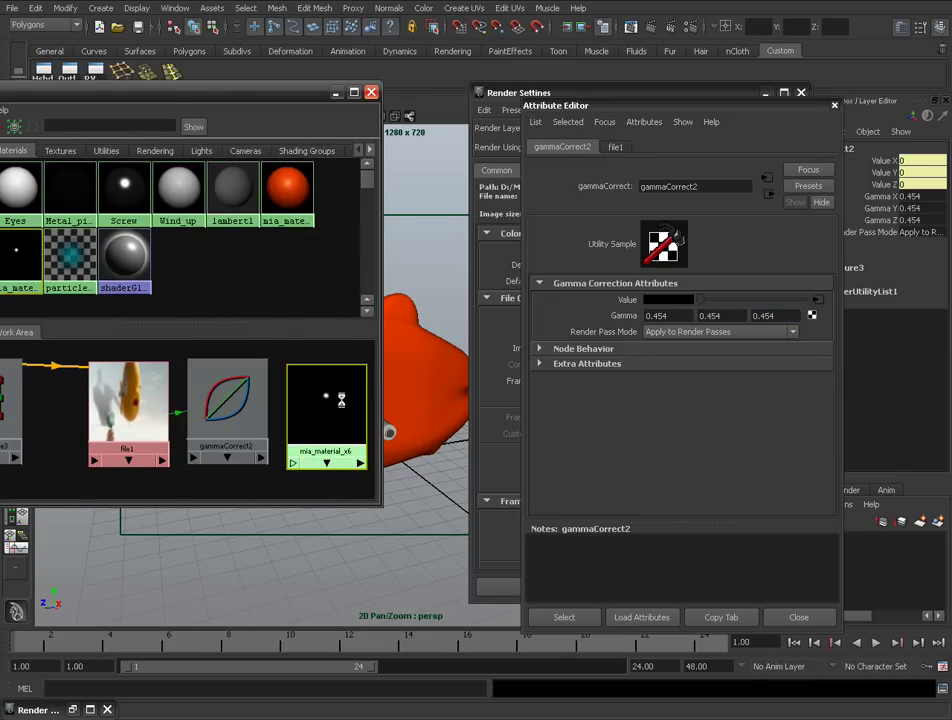
pyautogui.moveTo(237, 395); pyautogui.dragTo(622, 292, button='middle')
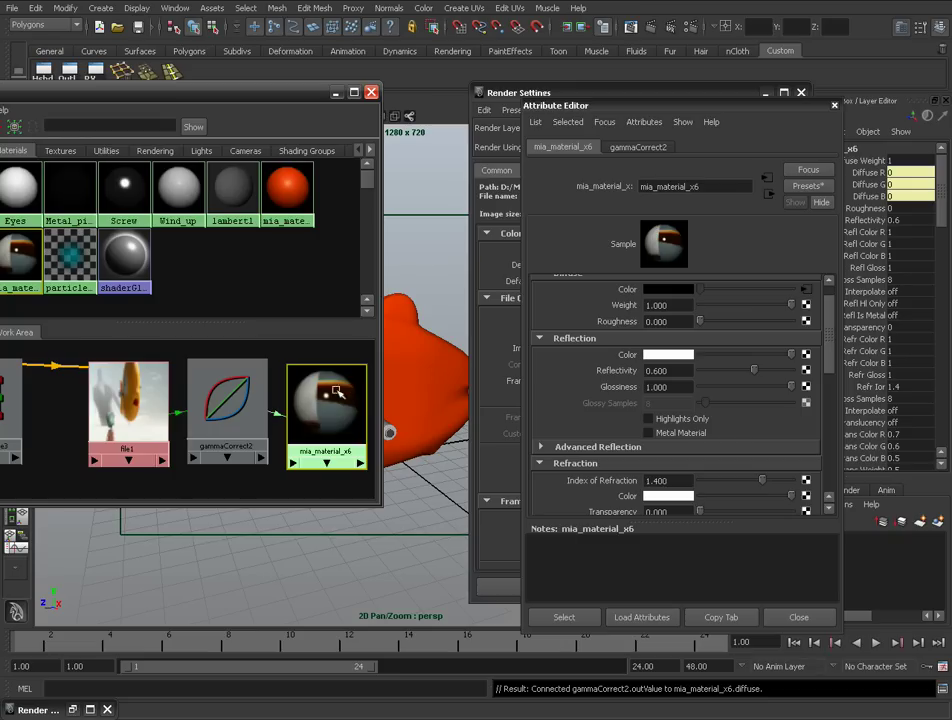
pyautogui.moveTo(300, 92); pyautogui.dragTo(182, 105)
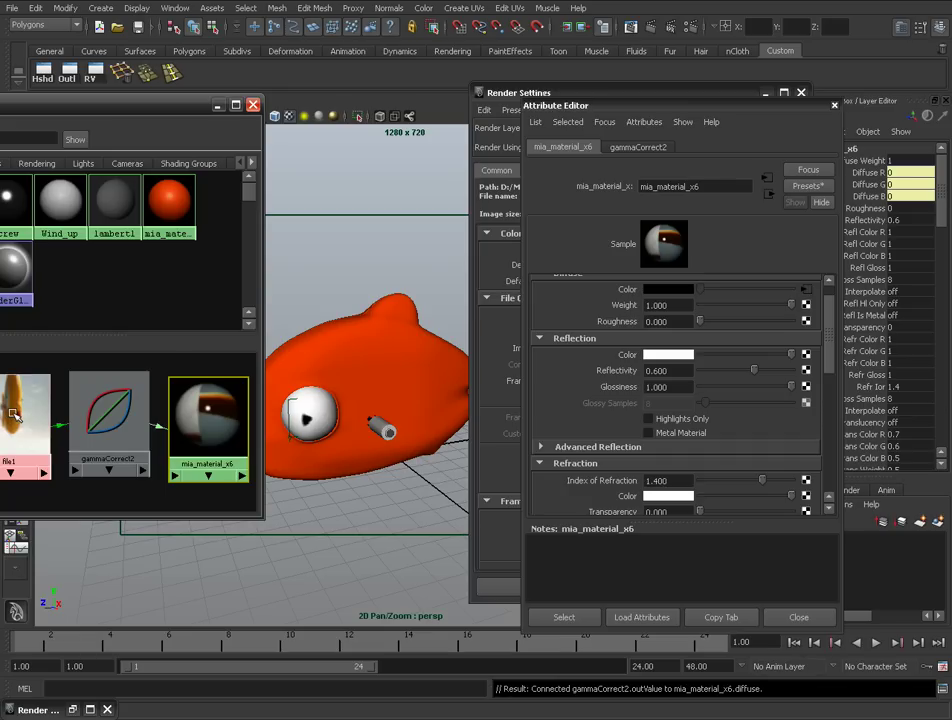
pyautogui.moveTo(134, 97); pyautogui.dragTo(235, 65)
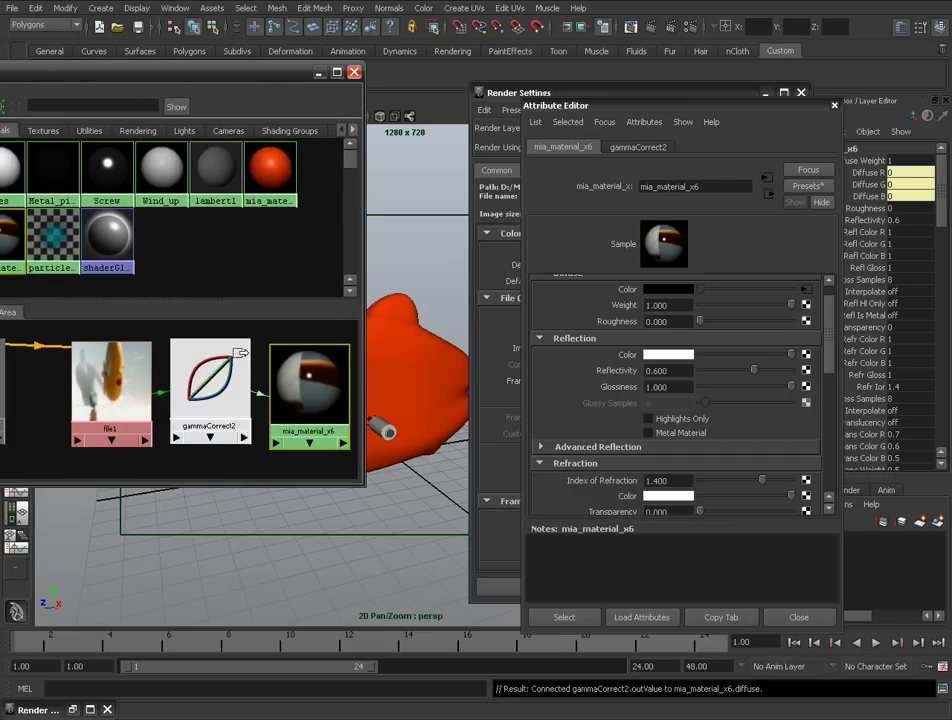
# - Delete the Gamma Correct node and move the file texture node closer to the mia_material_x material
pyautogui.click(516, 92)
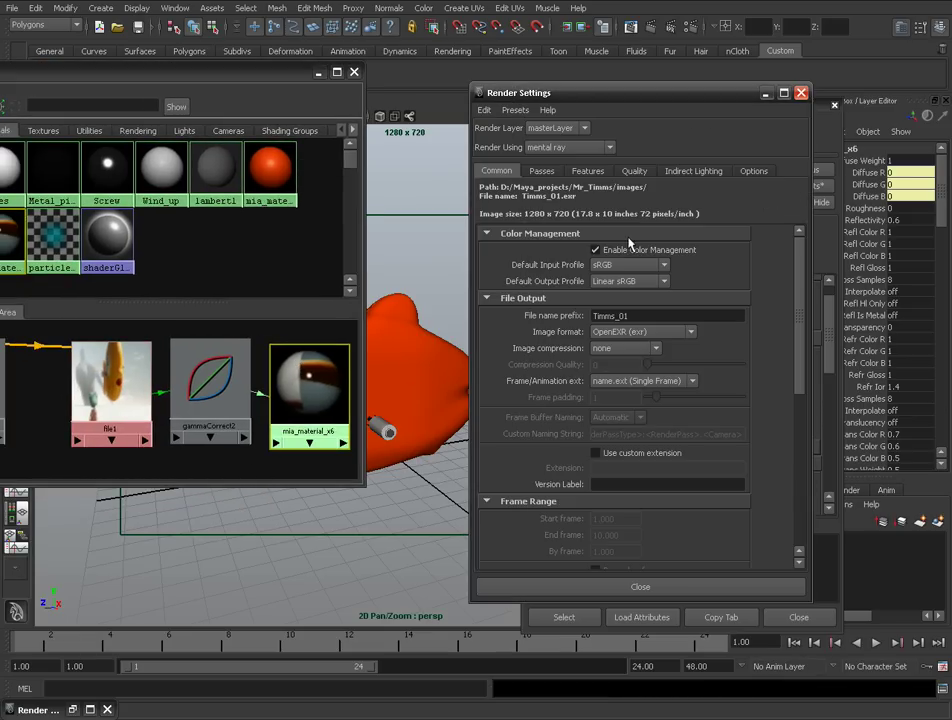
pyautogui.click(212, 396)
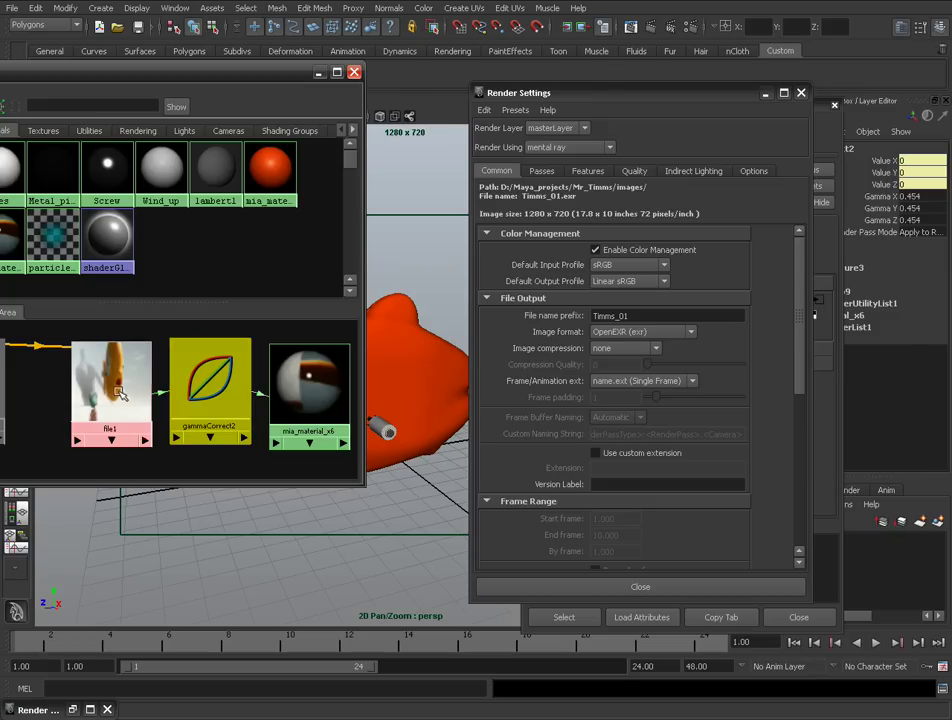
pyautogui.press('Delete')
pyautogui.moveTo(106, 392); pyautogui.dragTo(137, 400)
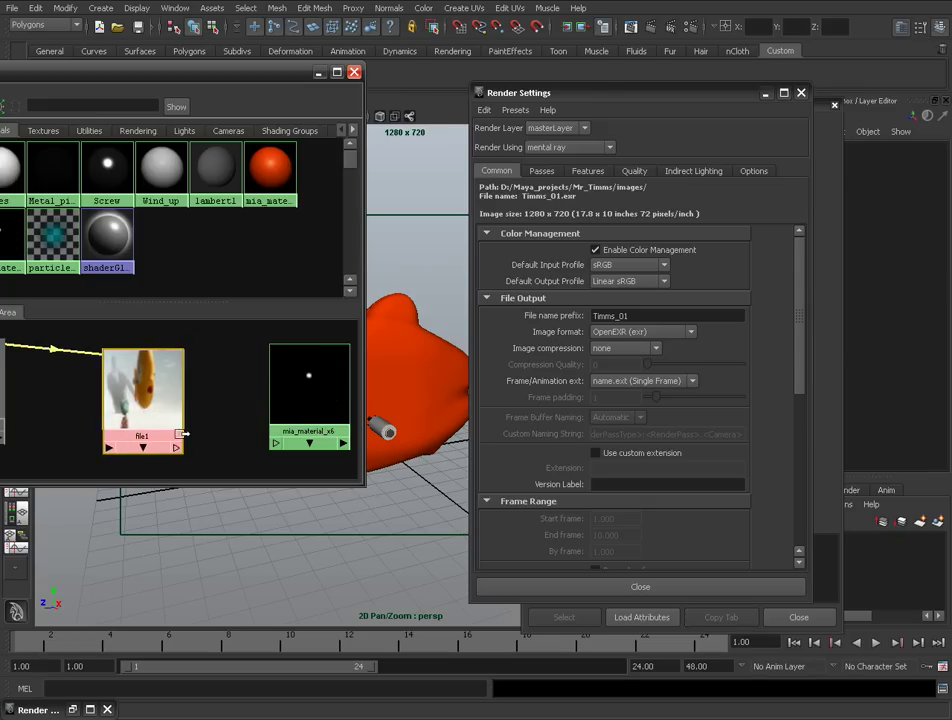
pyautogui.click(138, 398)
pyautogui.scroll(-1, 140, 390)
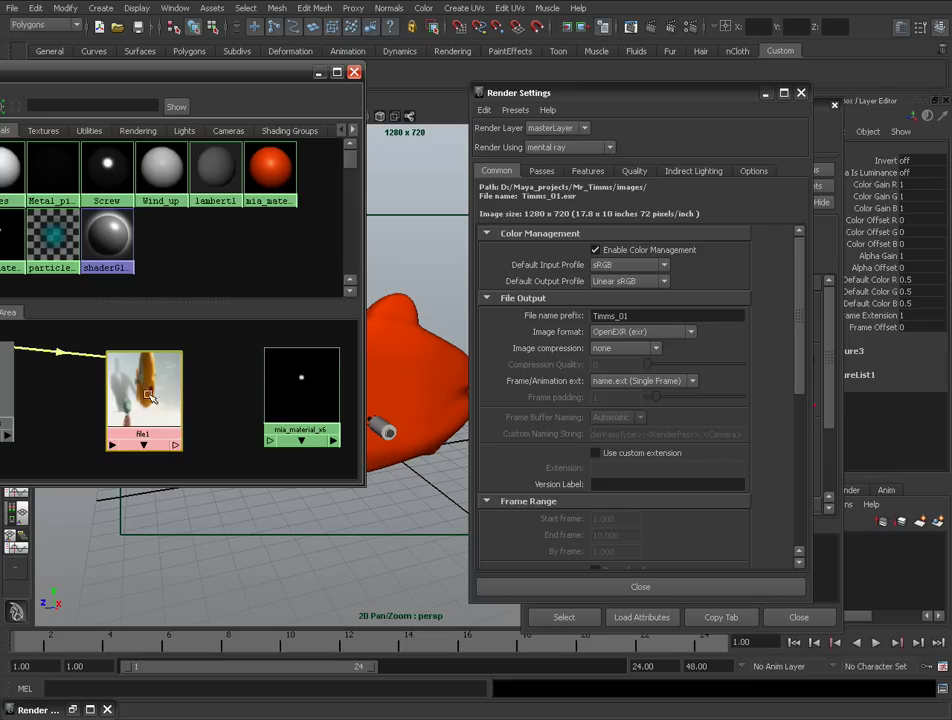
# - Set the file texture's Color Profile to Linear sRGB and review the other available profiles
pyautogui.doubleClick(285, 381)
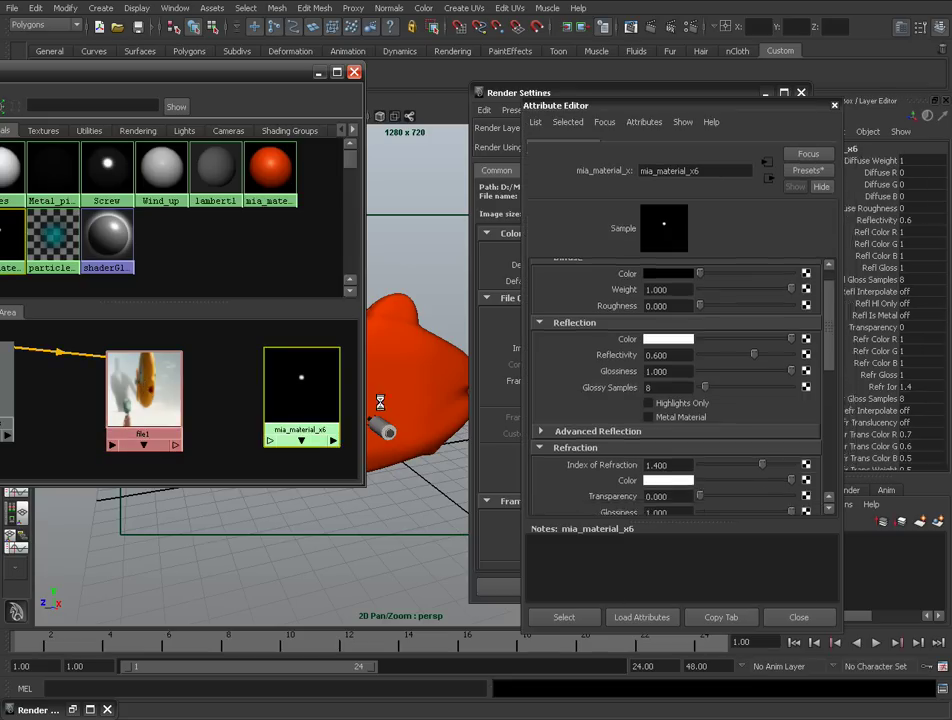
pyautogui.click(165, 392)
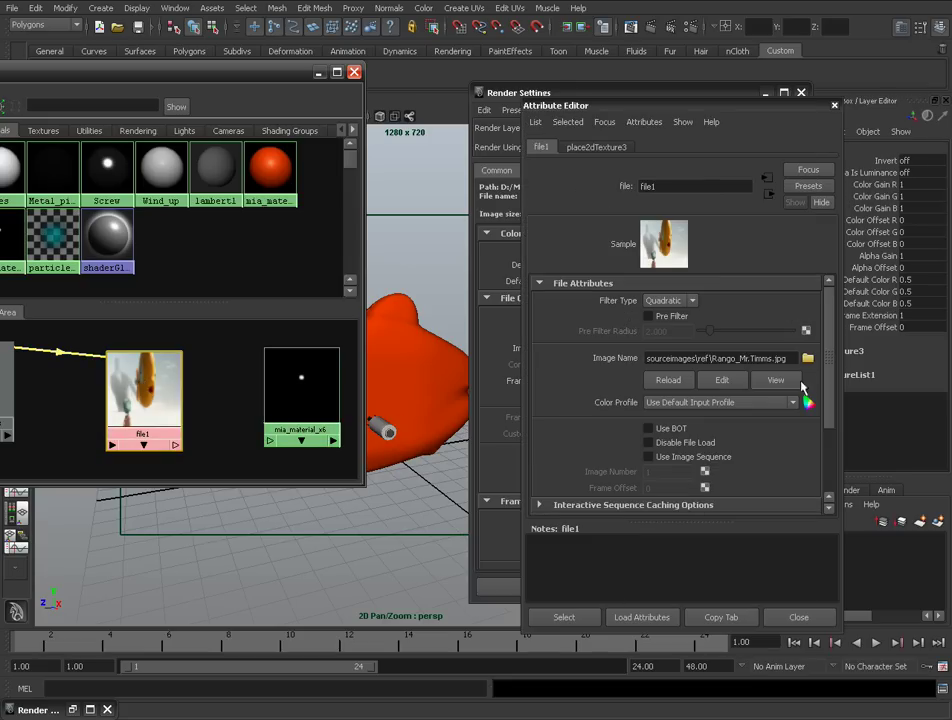
pyautogui.scroll(-2, 830, 370)
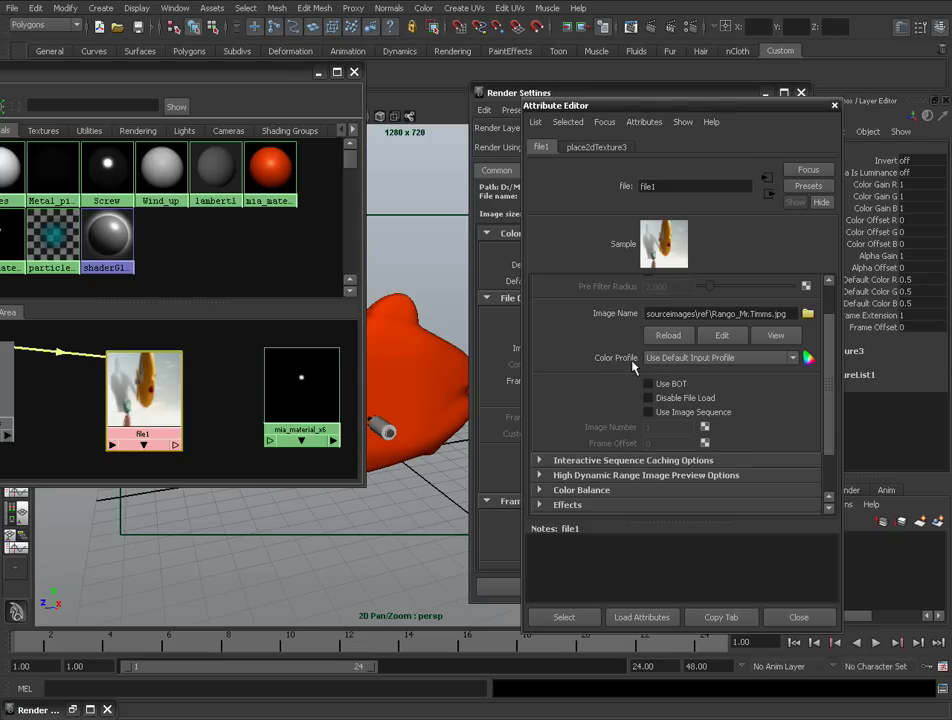
pyautogui.click(697, 357)
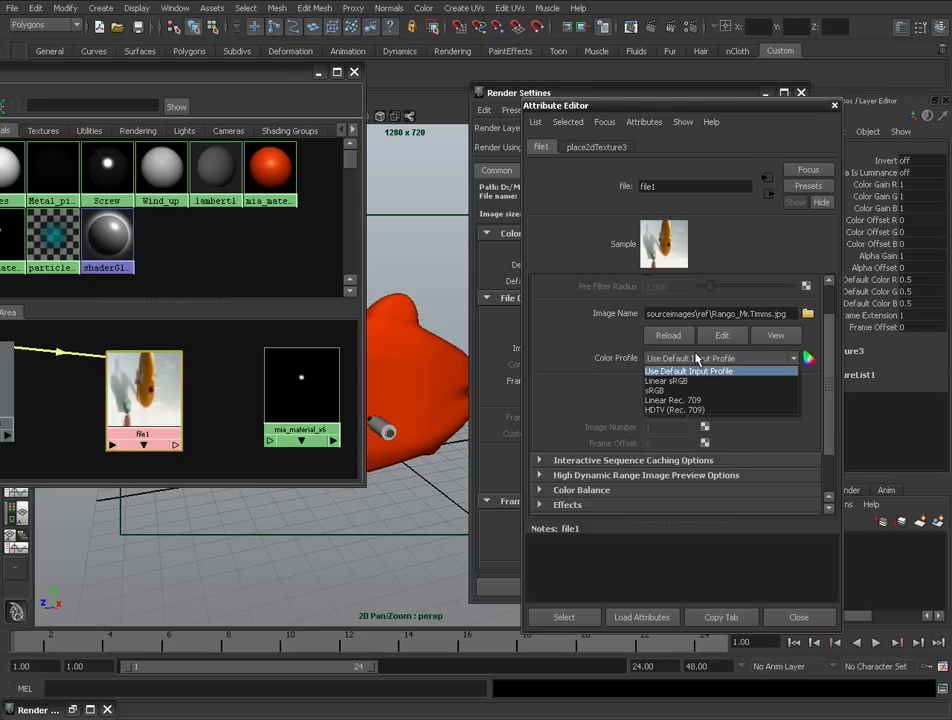
pyautogui.click(674, 381)
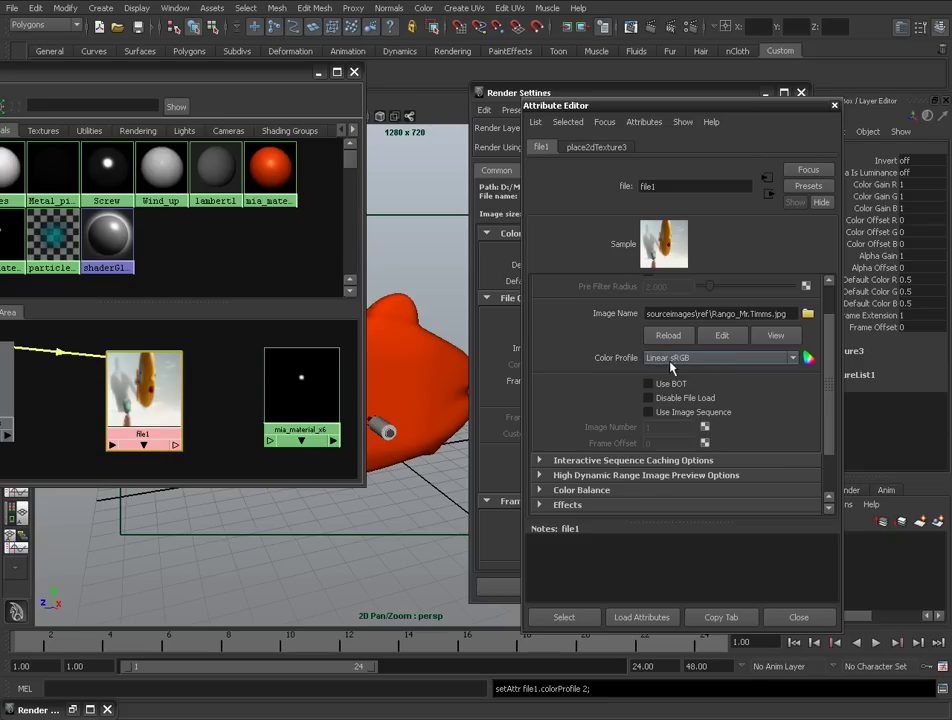
pyautogui.click(674, 360)
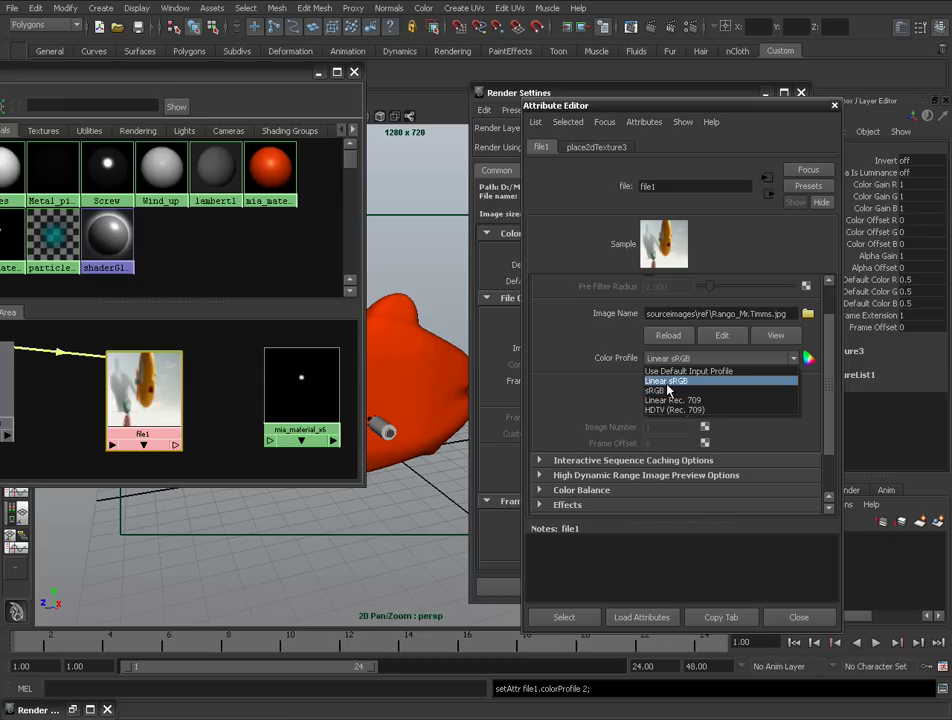
pyautogui.click(690, 382)
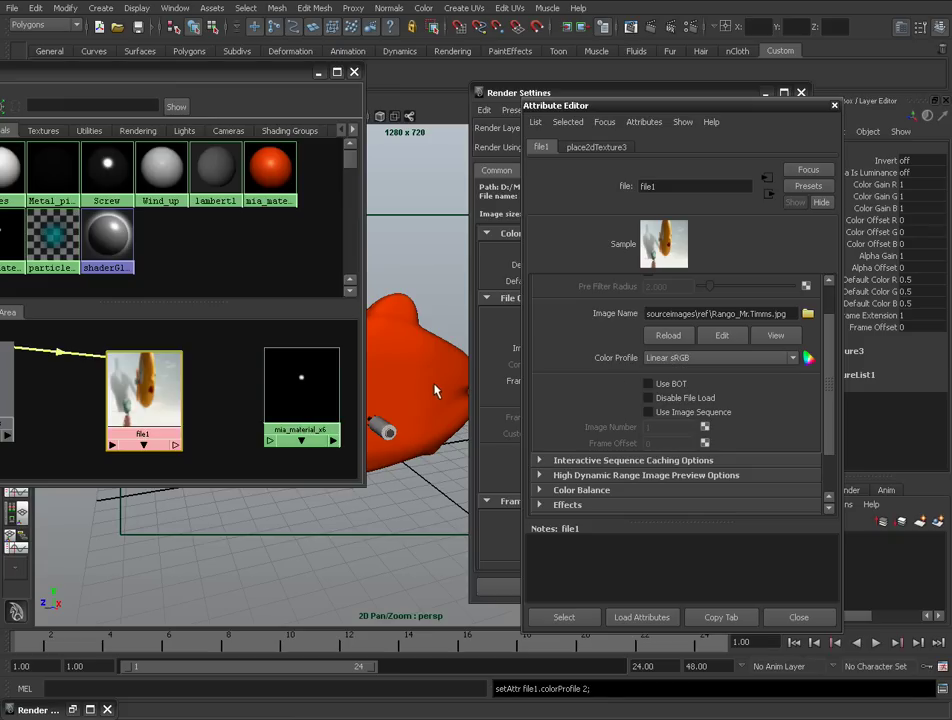
pyautogui.moveTo(118, 463)
pyautogui.scroll(-2, 164, 389)
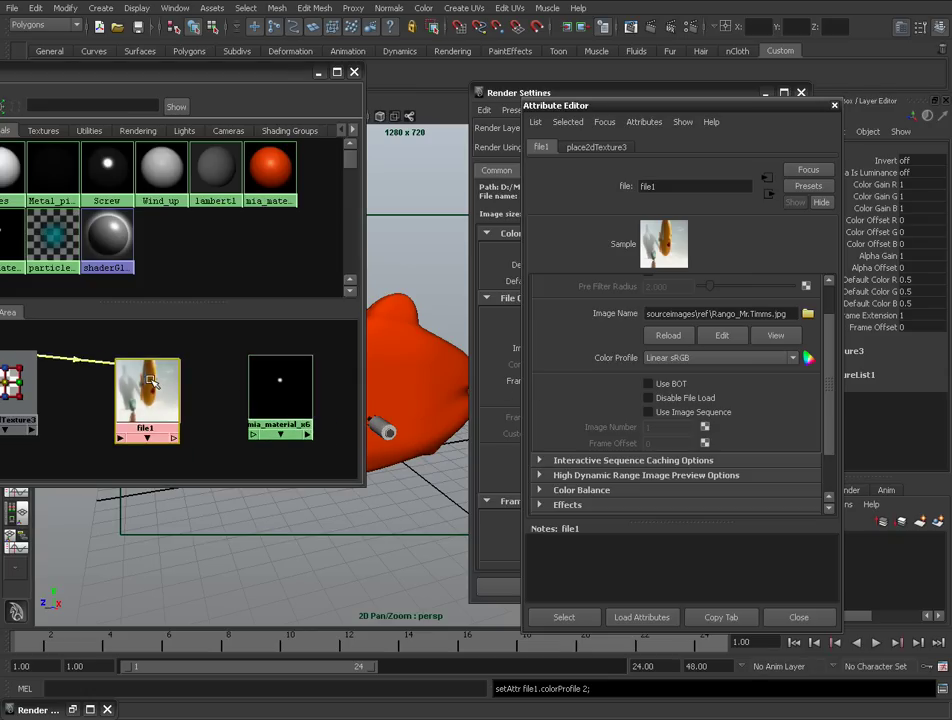
pyautogui.click(673, 357)
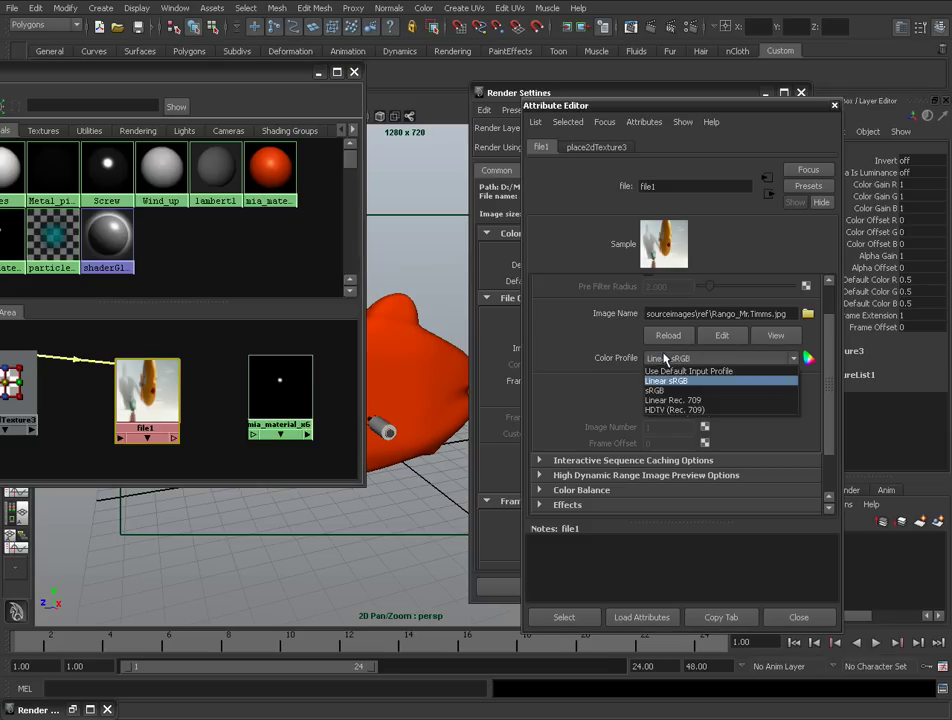
pyautogui.click(679, 389)
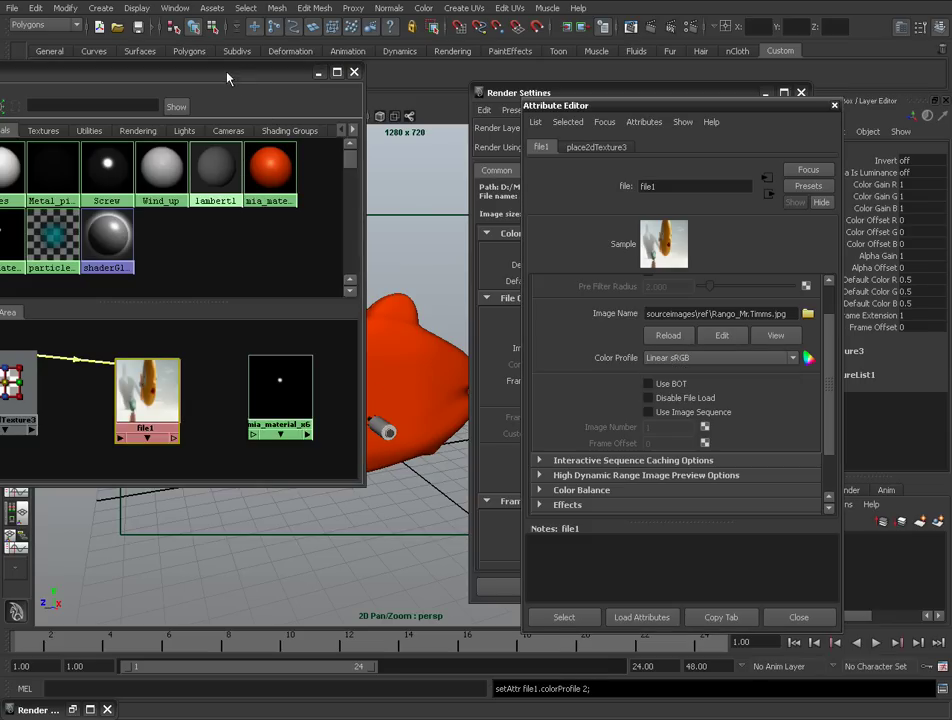
# - Disable Color Management in the Render Settings, keeping the Hypershade beside them
pyautogui.moveTo(229, 76); pyautogui.dragTo(277, 76)
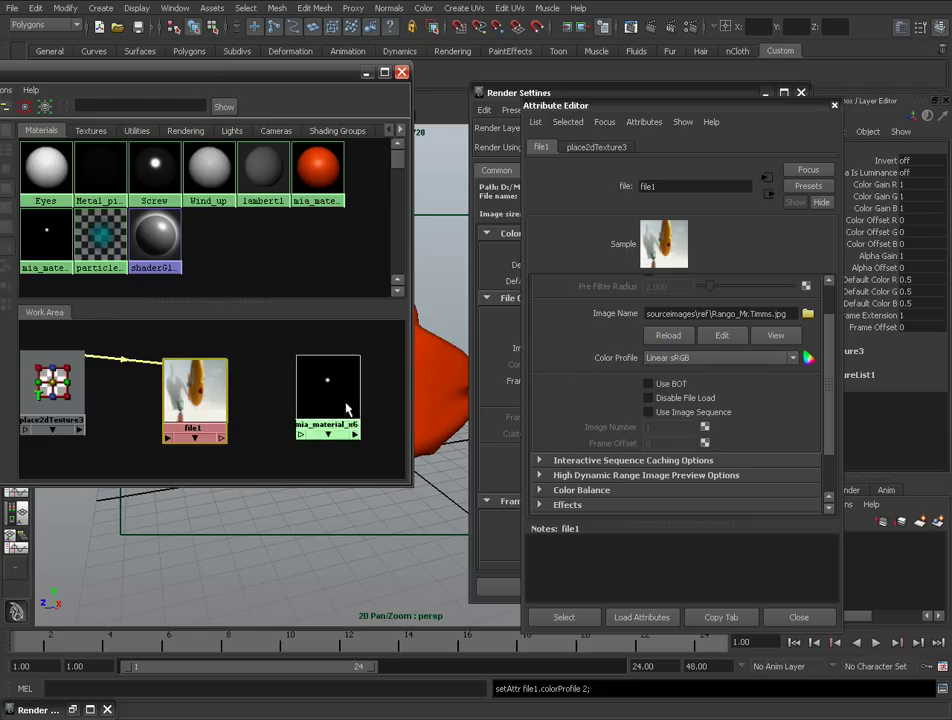
pyautogui.moveTo(192, 348)
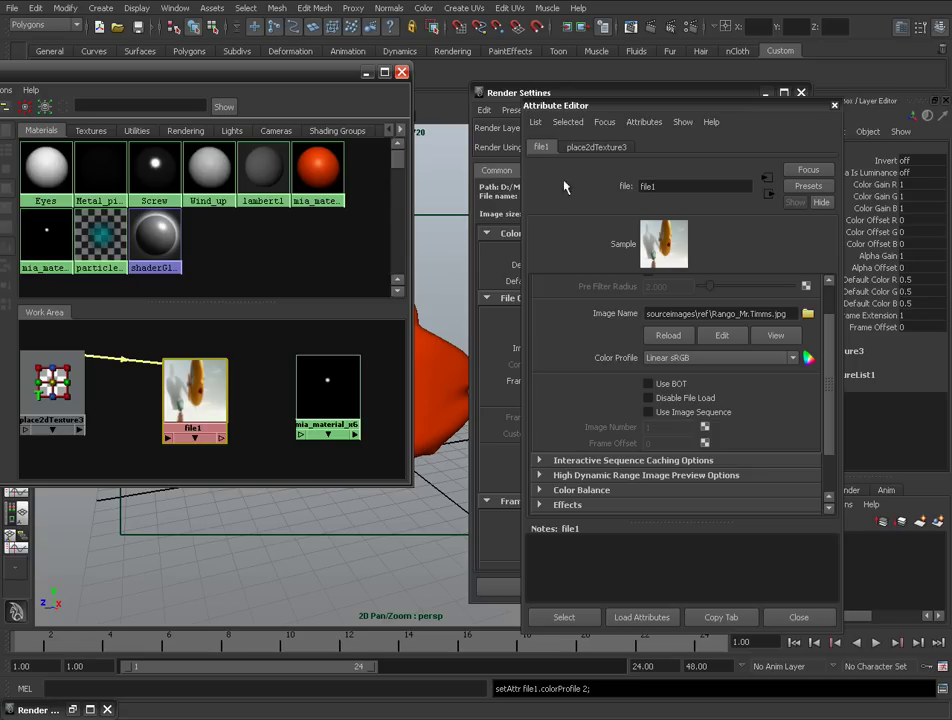
pyautogui.click(495, 240)
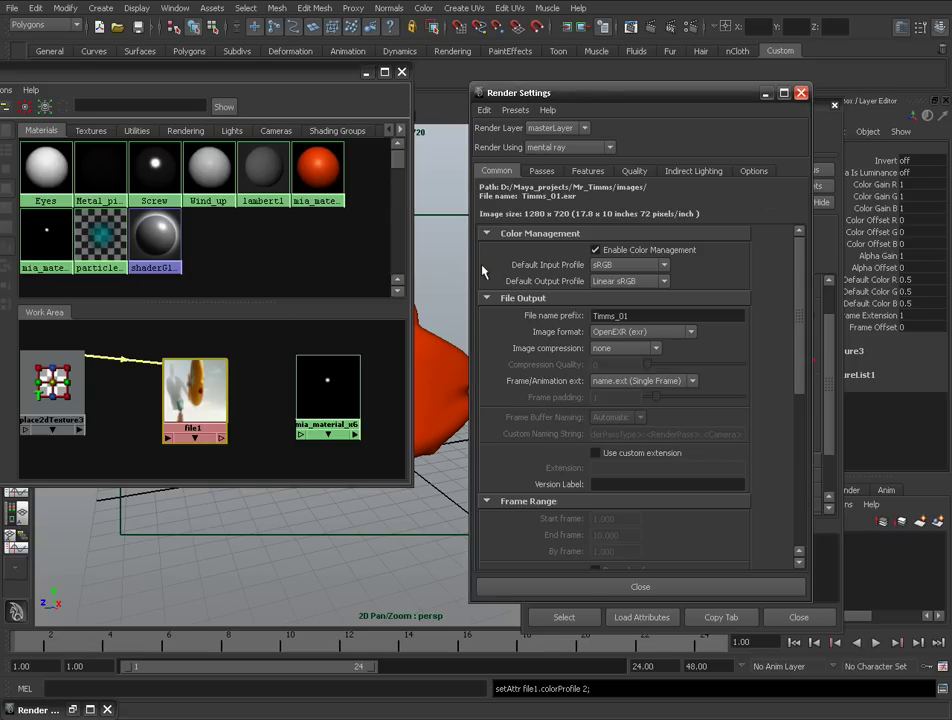
pyautogui.click(597, 250)
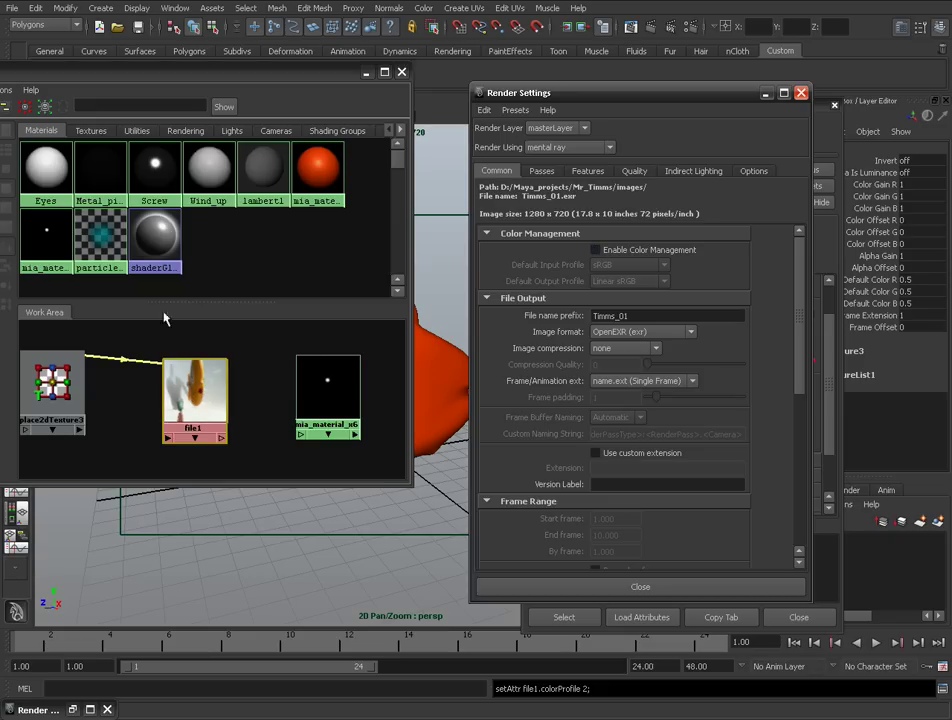
pyautogui.moveTo(110, 82); pyautogui.dragTo(200, 70)
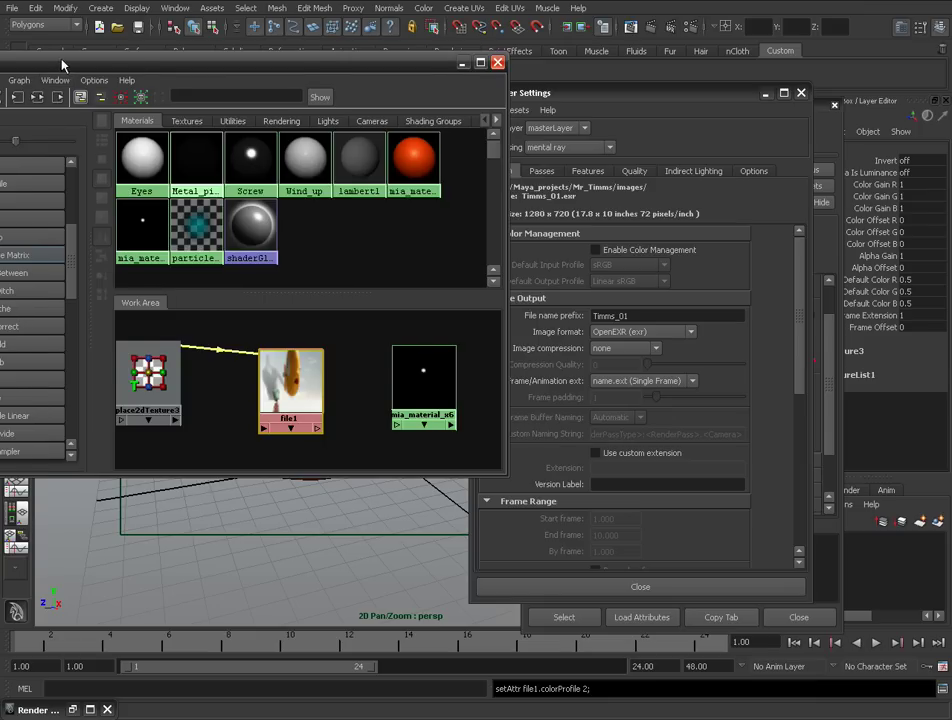
pyautogui.moveTo(62, 65); pyautogui.dragTo(90, 66)
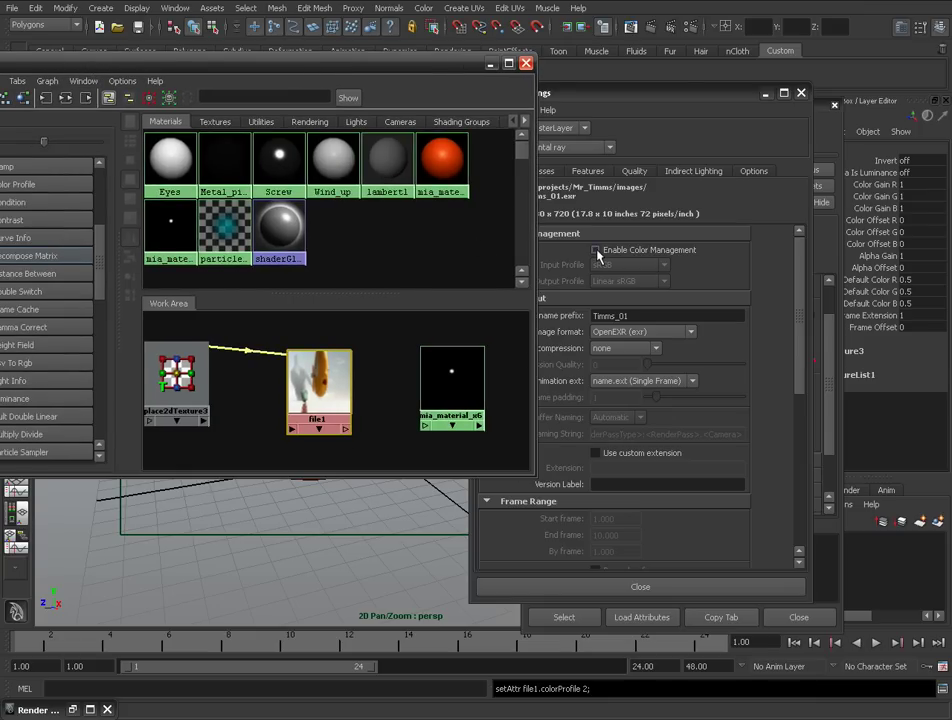
pyautogui.moveTo(355, 63); pyautogui.dragTo(293, 80)
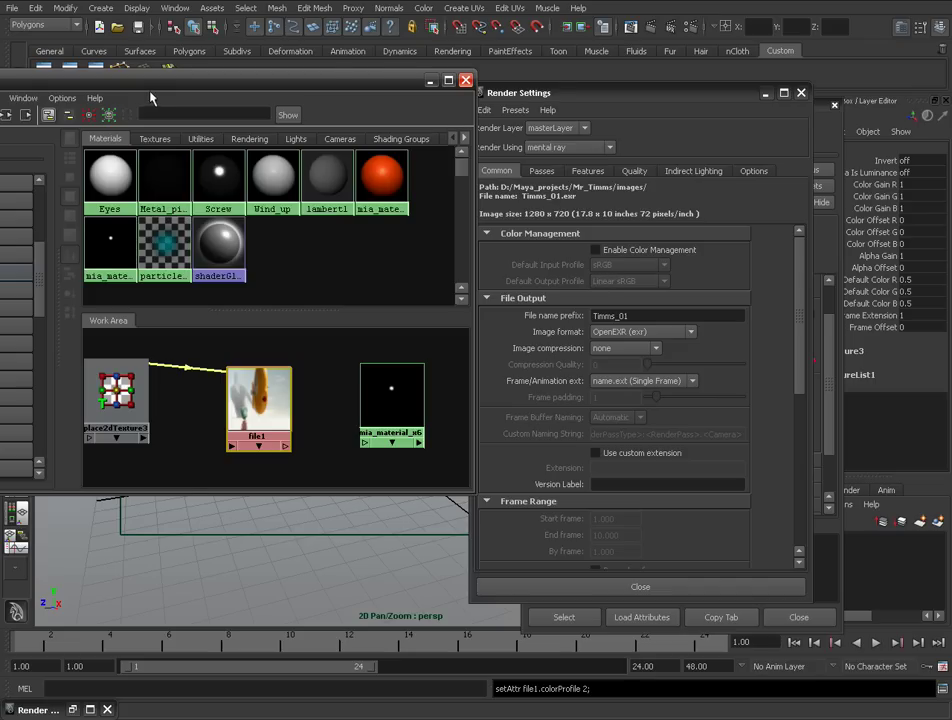
# - Create a new Gamma Correct color utility and place it between the file texture and the mia_material_x node
pyautogui.moveTo(150, 80); pyautogui.dragTo(243, 71)
pyautogui.moveTo(69, 74); pyautogui.dragTo(116, 64)
pyautogui.click(65, 77)
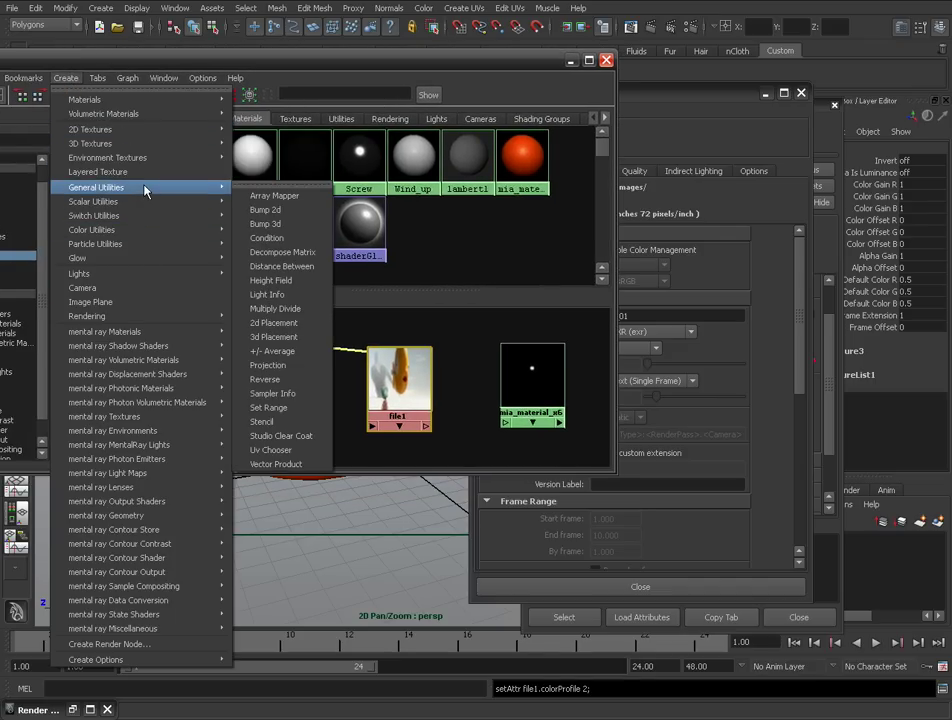
pyautogui.moveTo(134, 235)
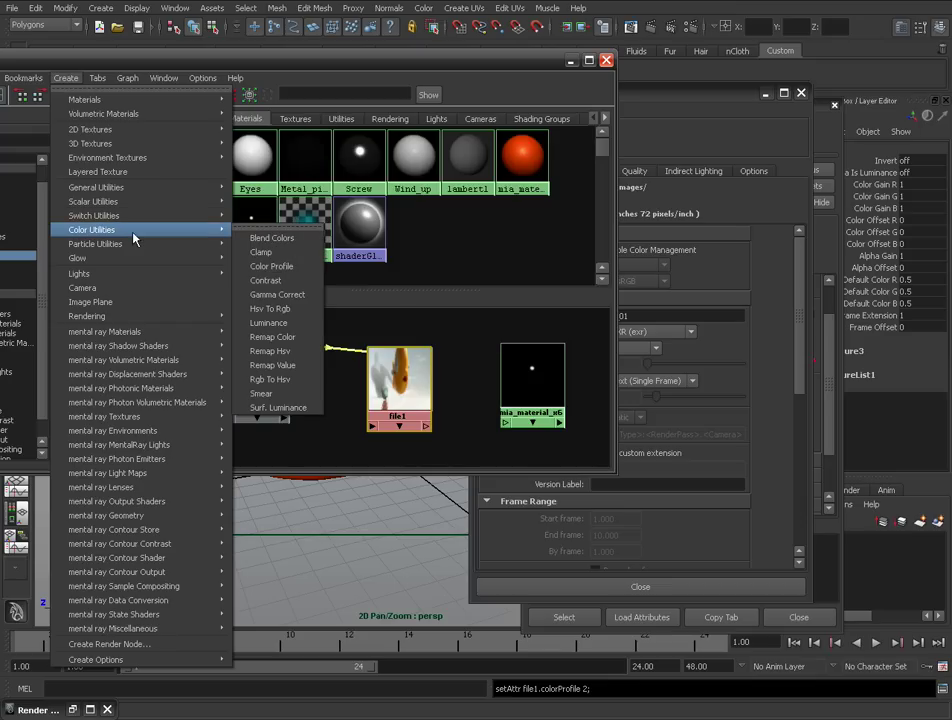
pyautogui.click(277, 294)
pyautogui.moveTo(558, 368); pyautogui.dragTo(450, 368)
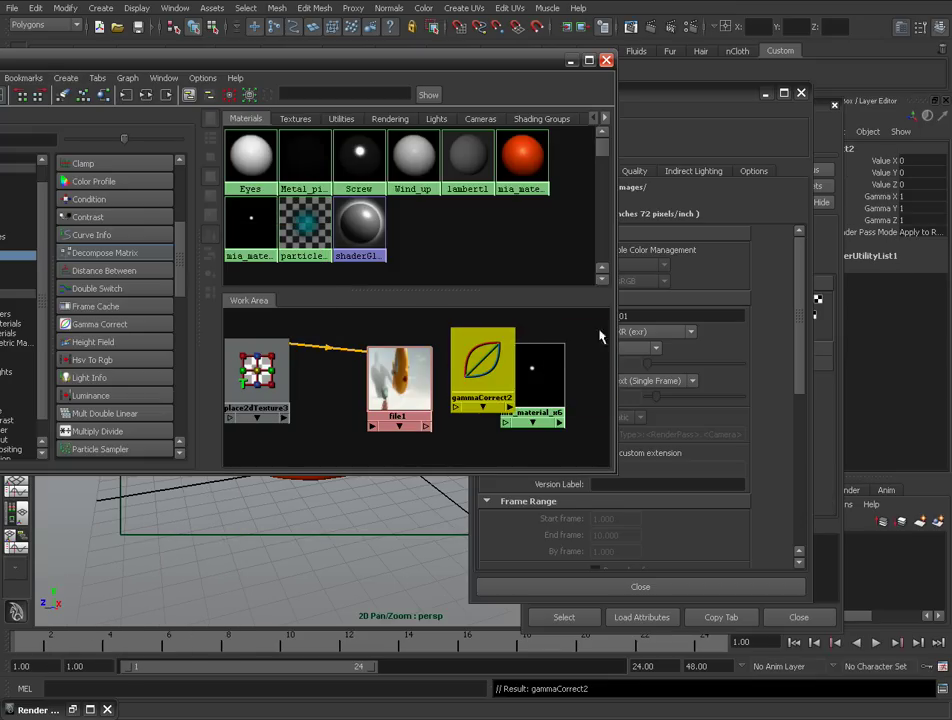
pyautogui.moveTo(531, 378); pyautogui.dragTo(563, 373)
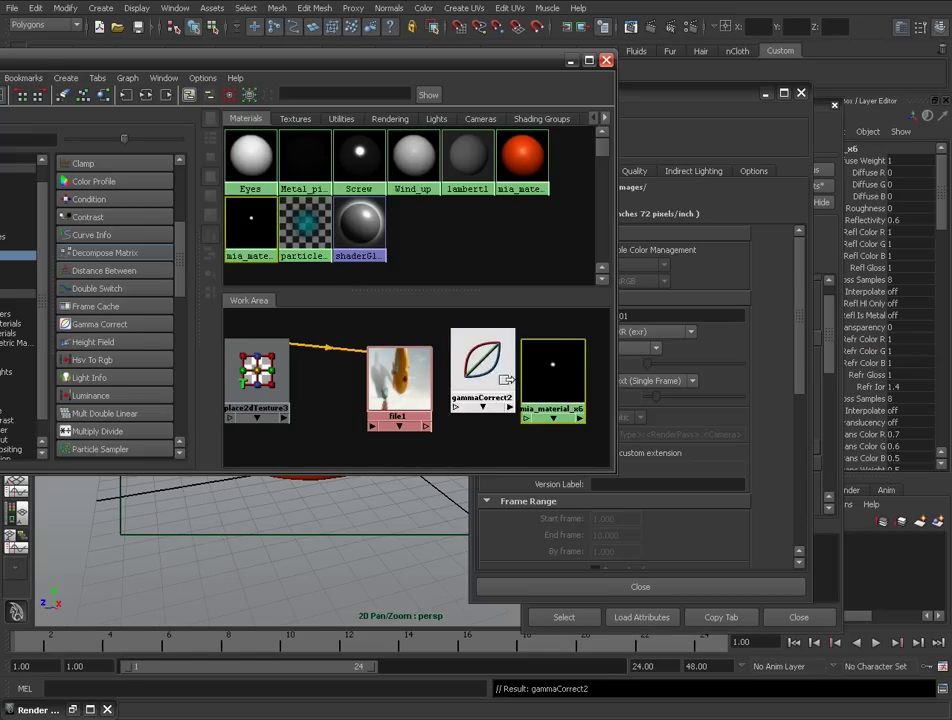
# - Show the new Gamma Correct node's attributes and position the node right next to the file texture
pyautogui.moveTo(303, 66); pyautogui.dragTo(169, 67)
pyautogui.click(348, 362)
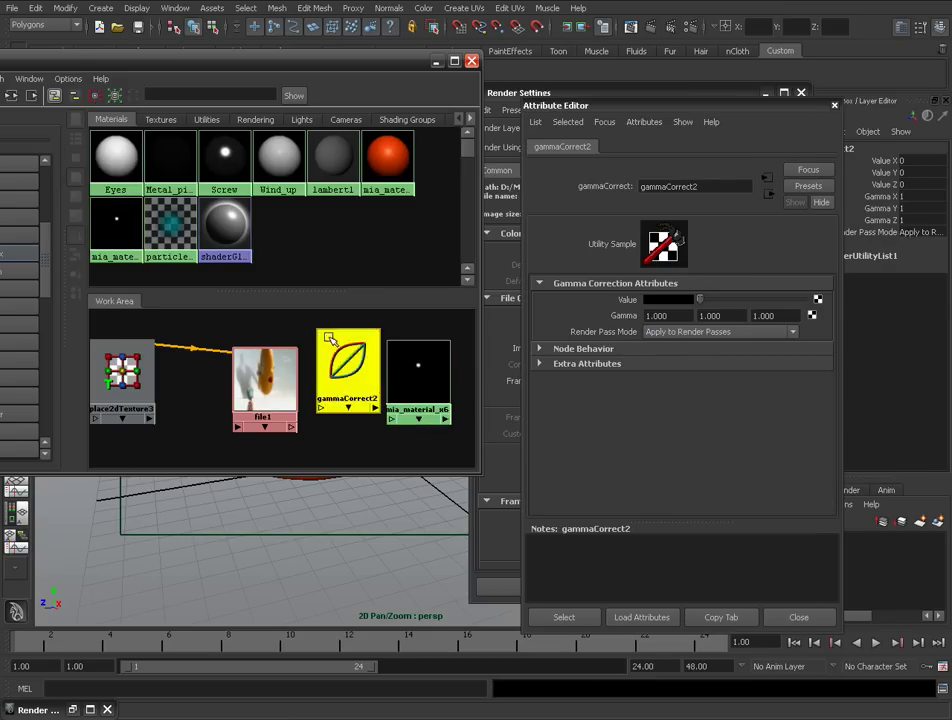
pyautogui.moveTo(262, 60); pyautogui.dragTo(306, 56)
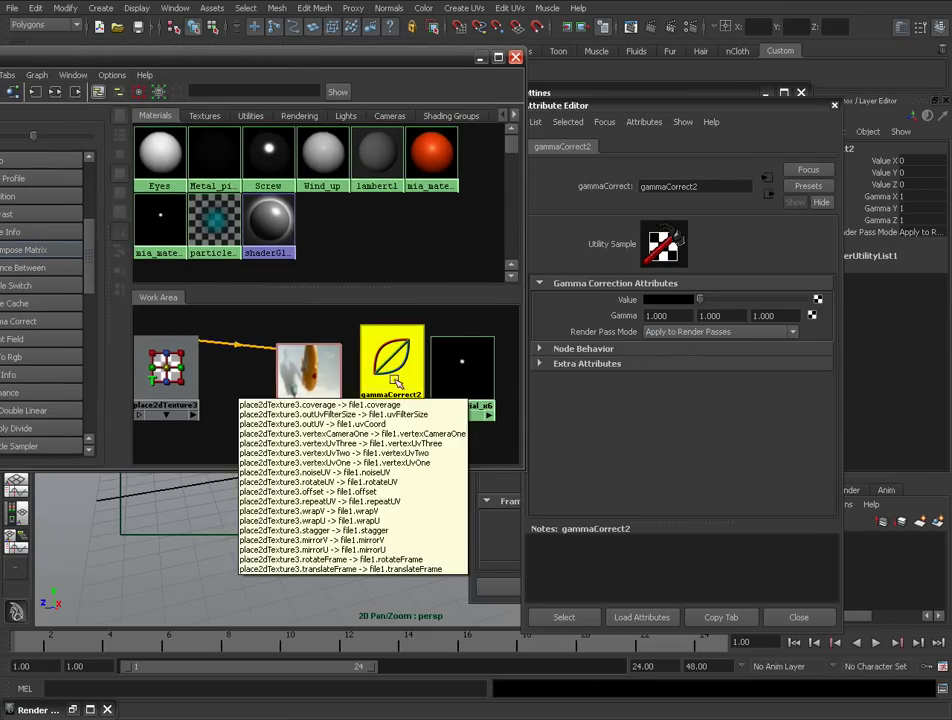
pyautogui.moveTo(390, 362); pyautogui.dragTo(376, 380)
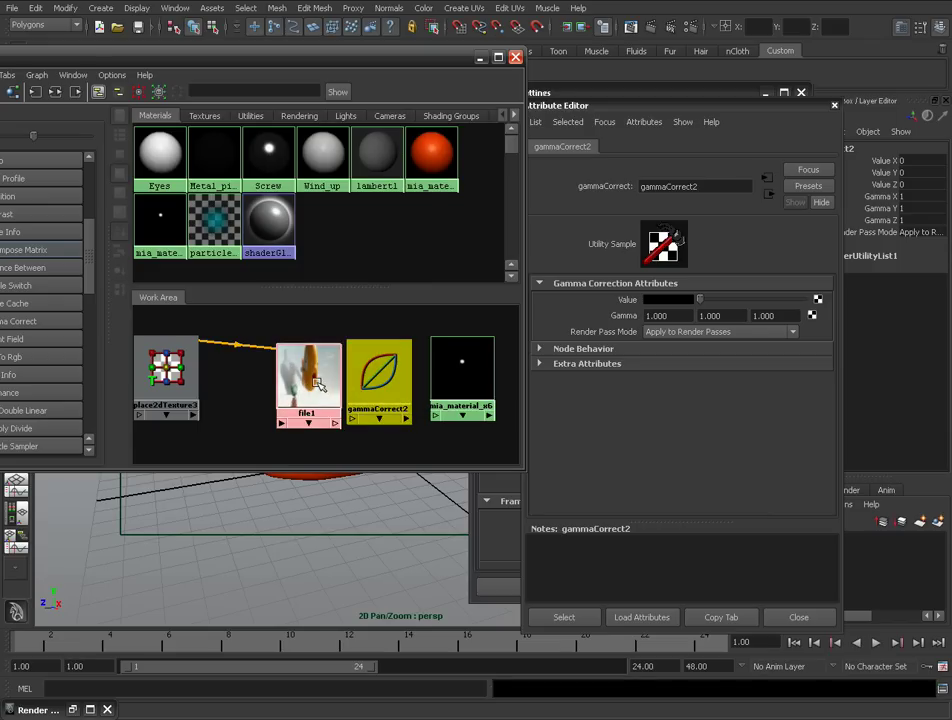
# - Delete the gammaCorrect2 node, the mia_material_x6 material and the file texture with its placement node from the work area
pyautogui.moveTo(367, 379); pyautogui.dragTo(396, 345)
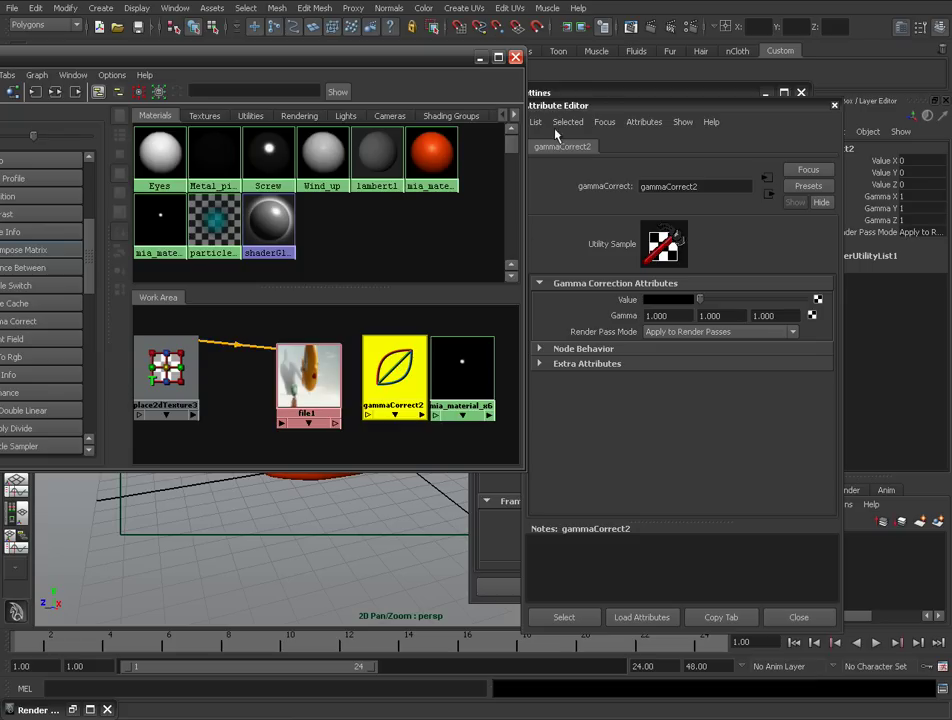
pyautogui.click(517, 27)
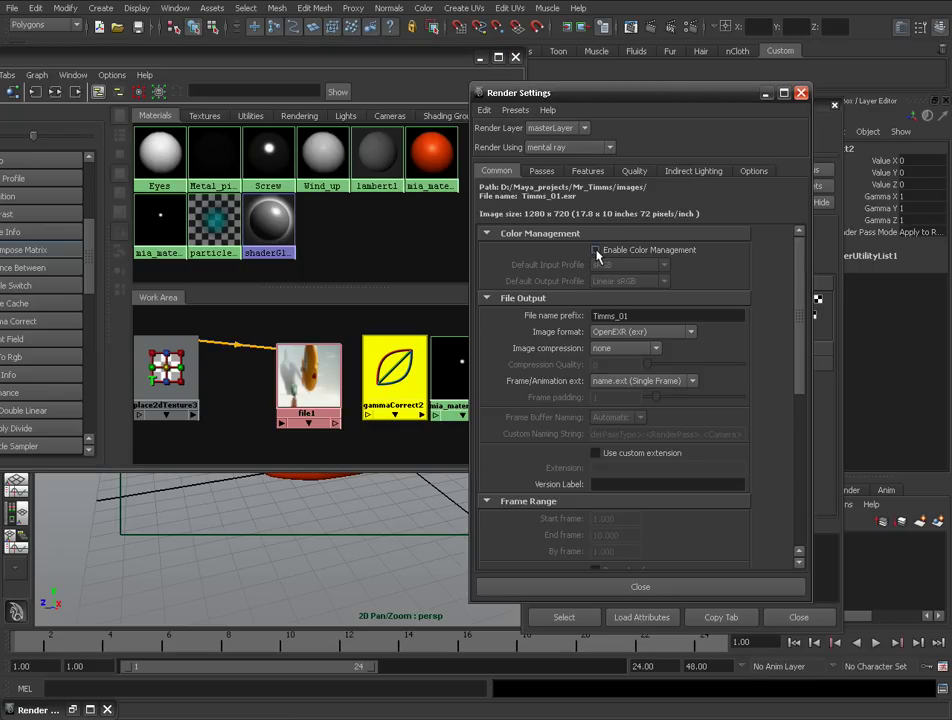
pyautogui.click(300, 440)
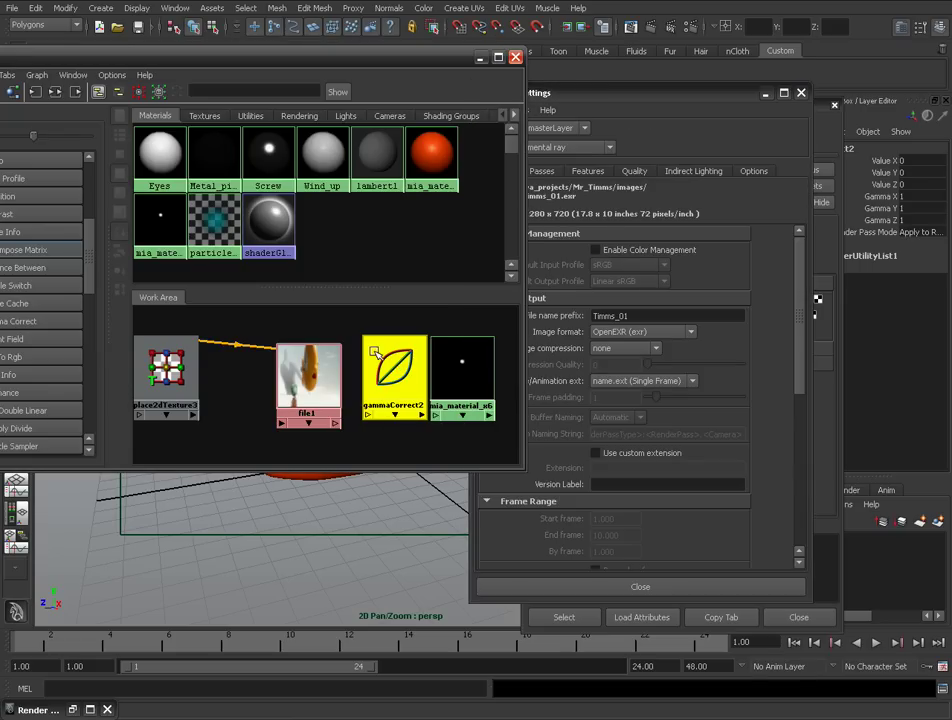
pyautogui.press('Delete')
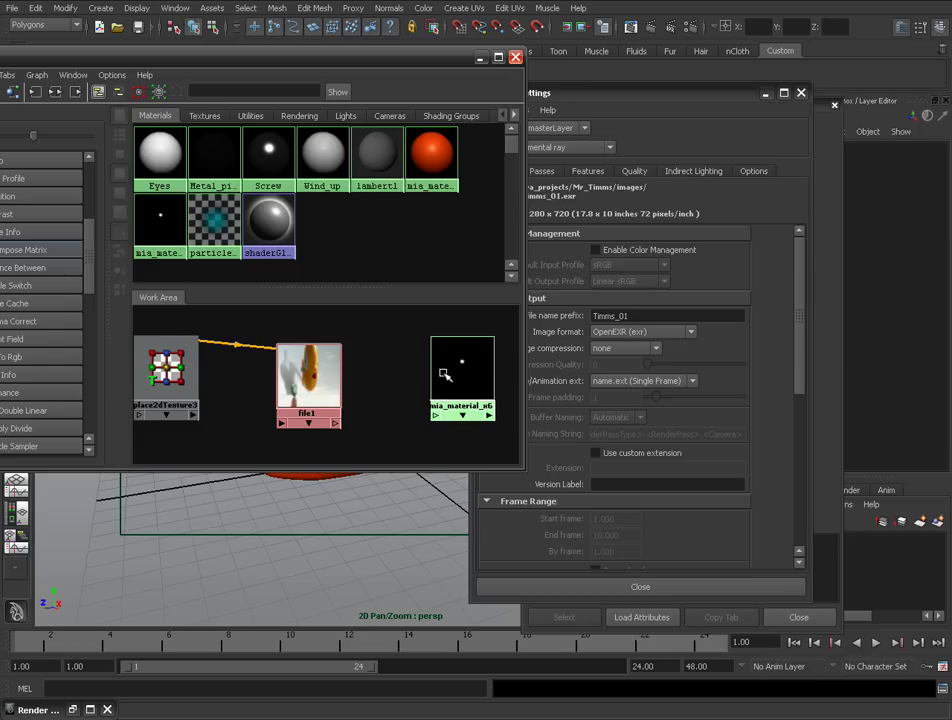
pyautogui.click(445, 374)
pyautogui.press('Delete')
pyautogui.moveTo(445, 372); pyautogui.dragTo(124, 292)
pyautogui.press('Delete')
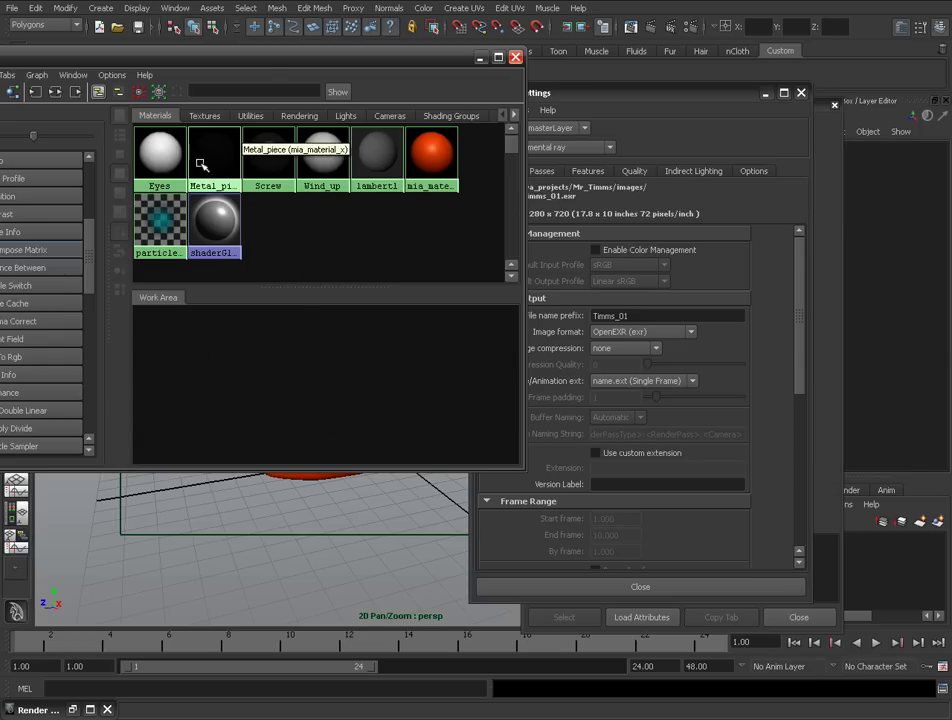
# - Graph the shading network of the orange mia_material_x1 in the Hypershade work area
pyautogui.moveTo(400, 57); pyautogui.dragTo(347, 98)
pyautogui.click(290, 330)
pyautogui.moveTo(160, 96); pyautogui.dragTo(304, 81)
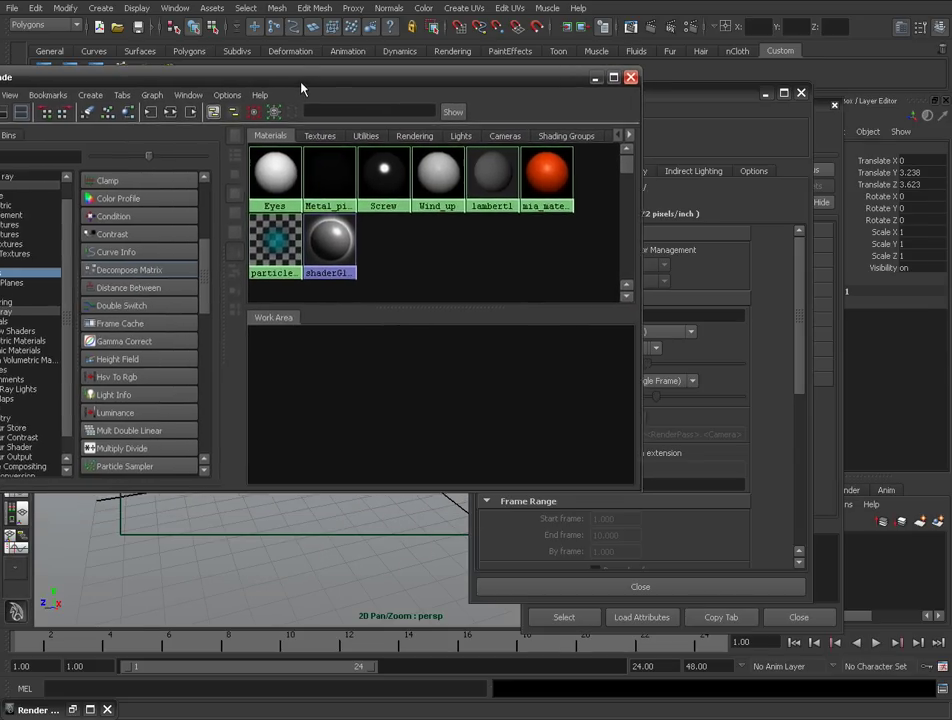
pyautogui.click(550, 208)
pyautogui.doubleClick(550, 210)
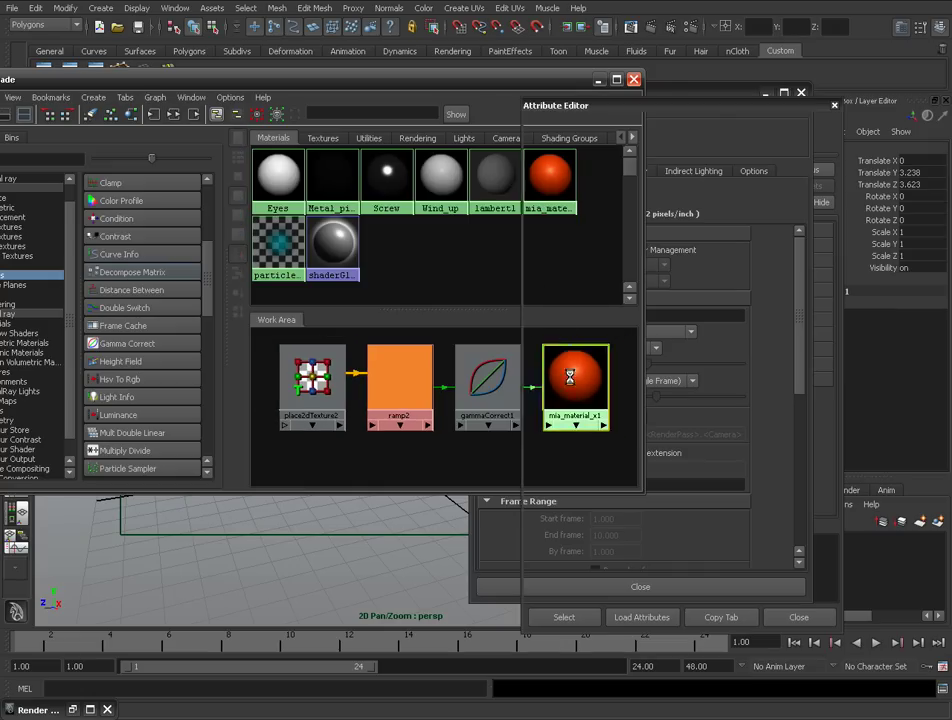
# - Disconnect gammaCorrect1 from mia_material_x1's diffuse color and position the material beside the gamma node
pyautogui.moveTo(474, 82); pyautogui.dragTo(238, 64)
pyautogui.moveTo(300, 345); pyautogui.dragTo(323, 395)
pyautogui.press('Delete')
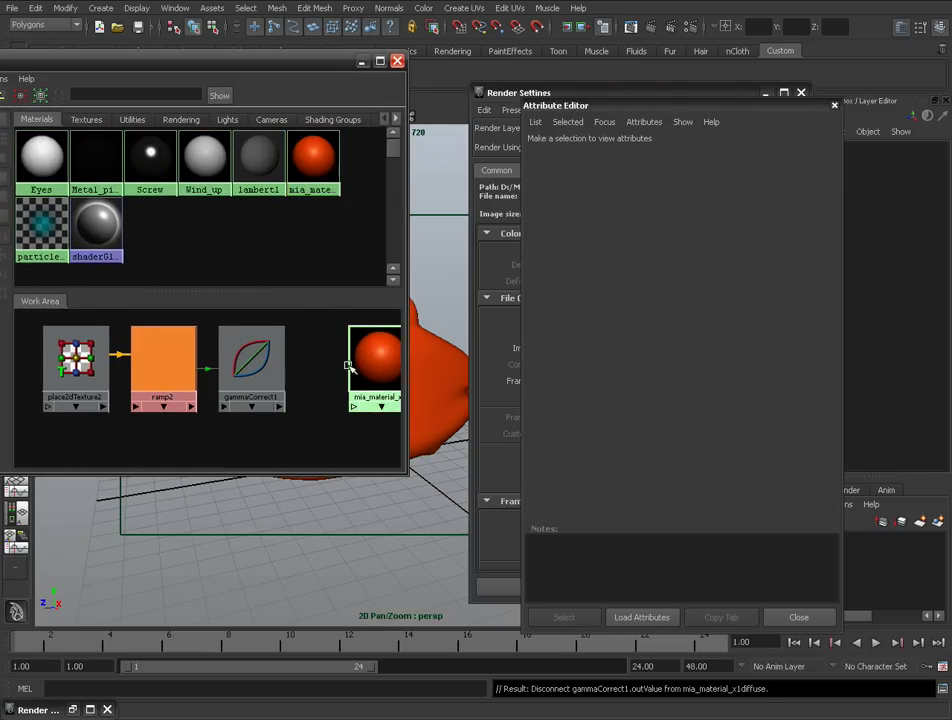
pyautogui.moveTo(390, 395); pyautogui.dragTo(355, 403)
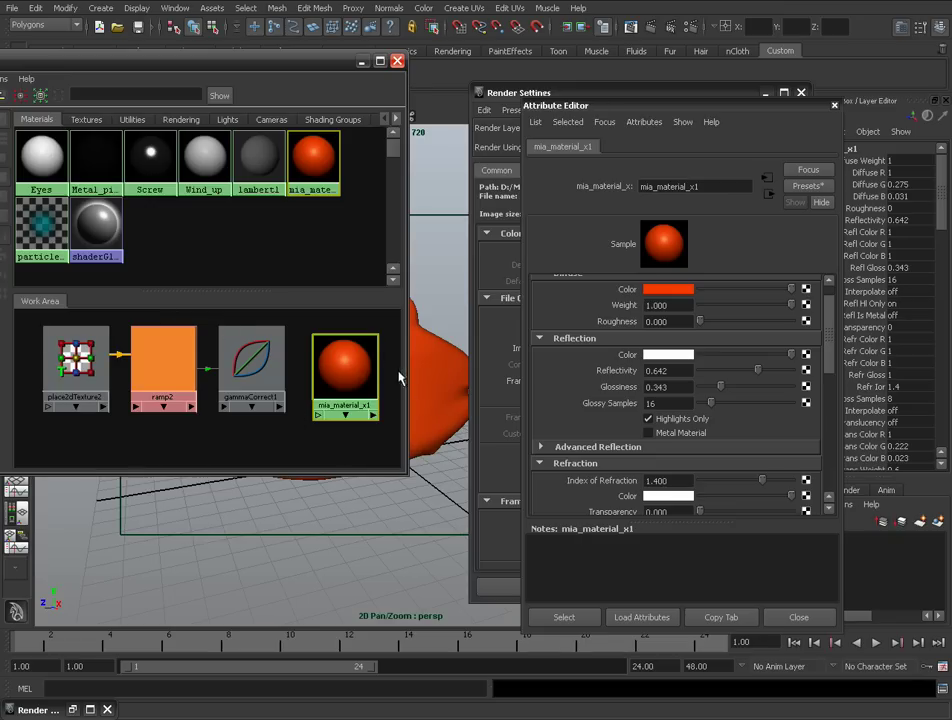
# - Enable Color Management in the Render Settings and review the attributes of mia_material_x1 and gammaCorrect1
pyautogui.click(514, 94)
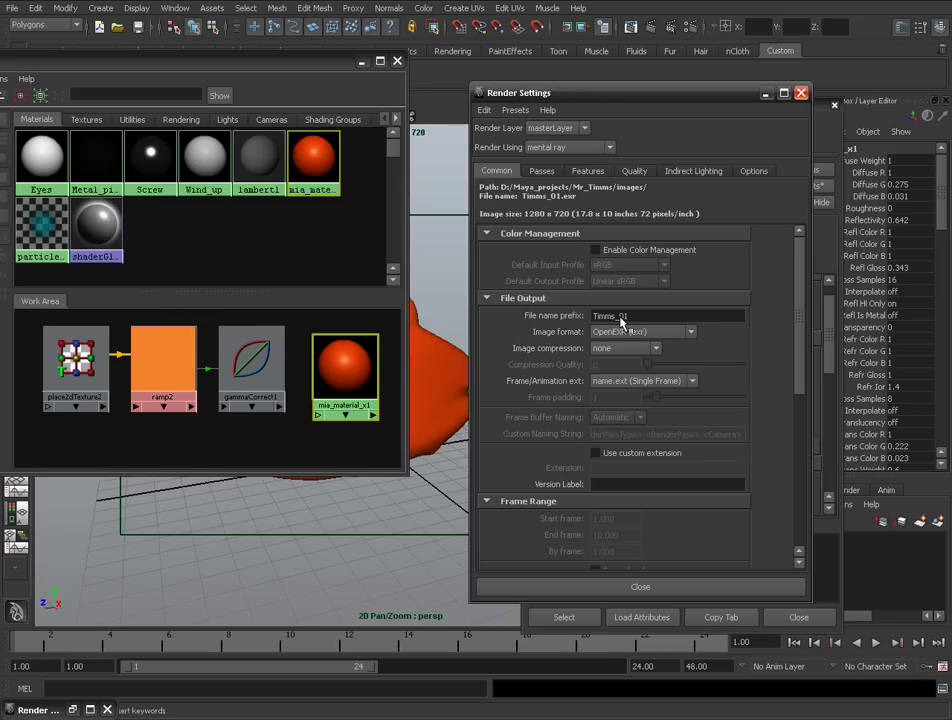
pyautogui.click(596, 250)
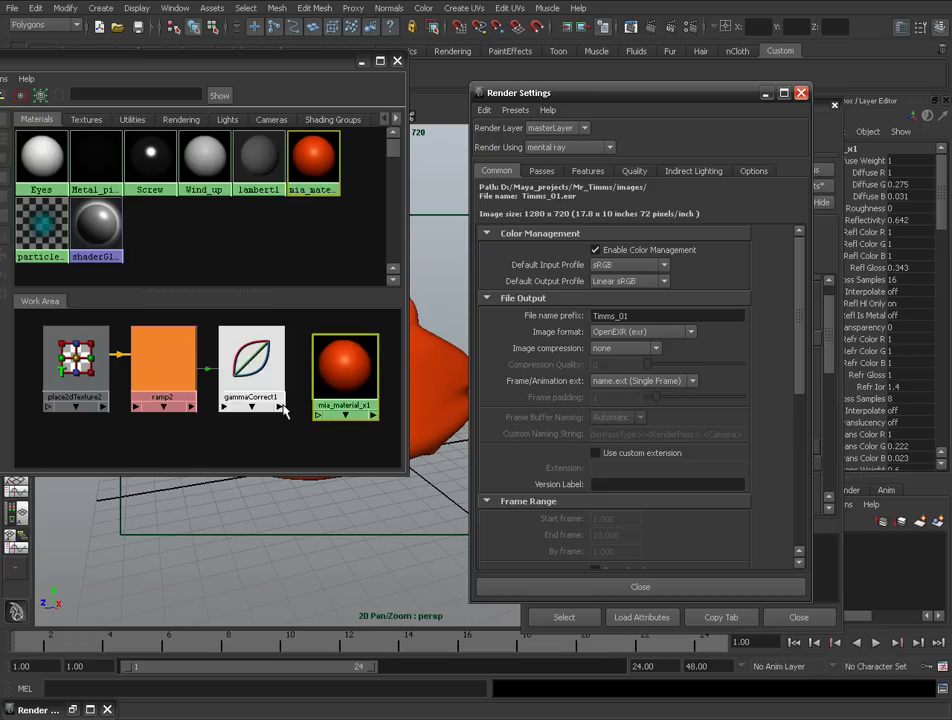
pyautogui.moveTo(252, 358)
pyautogui.mouseDown()
pyautogui.moveTo(292, 380)
pyautogui.moveTo(244, 378)
pyautogui.moveTo(247, 368)
pyautogui.mouseUp()
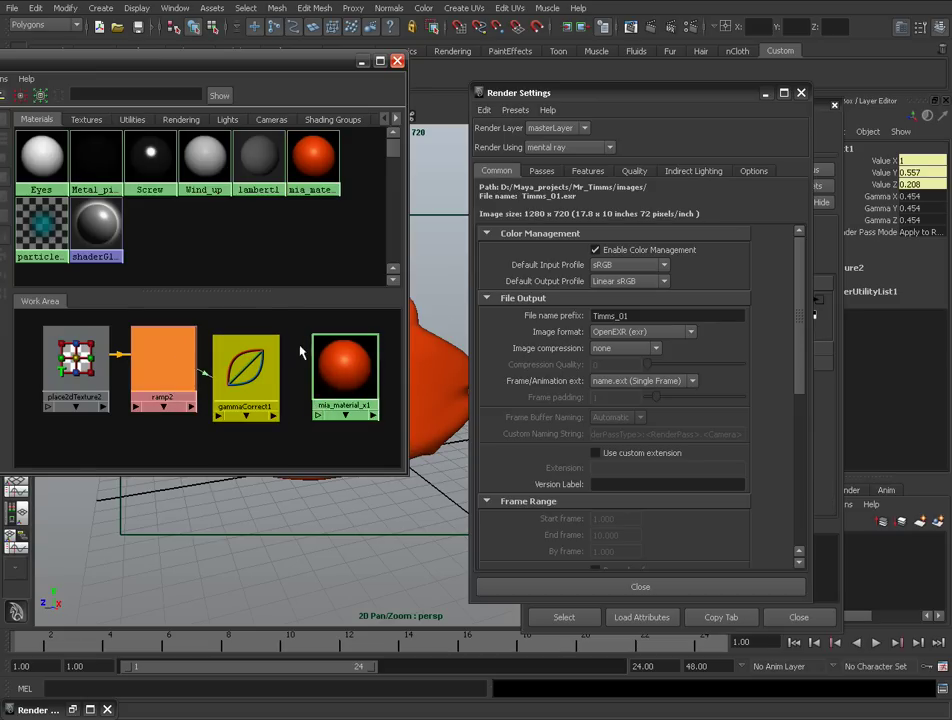
pyautogui.doubleClick(333, 362)
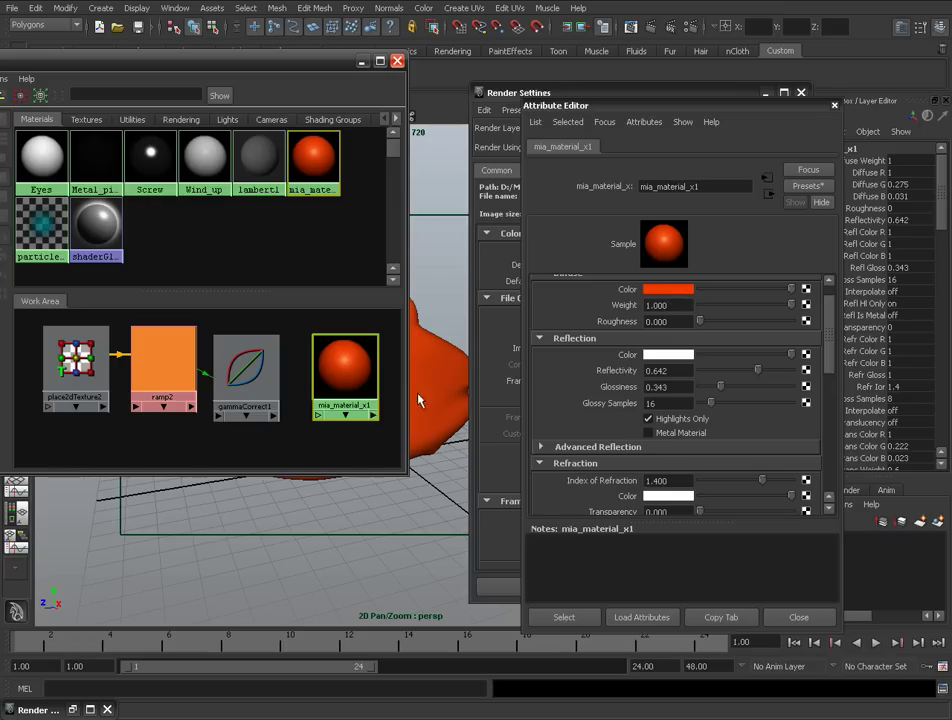
pyautogui.moveTo(243, 384); pyautogui.dragTo(257, 379)
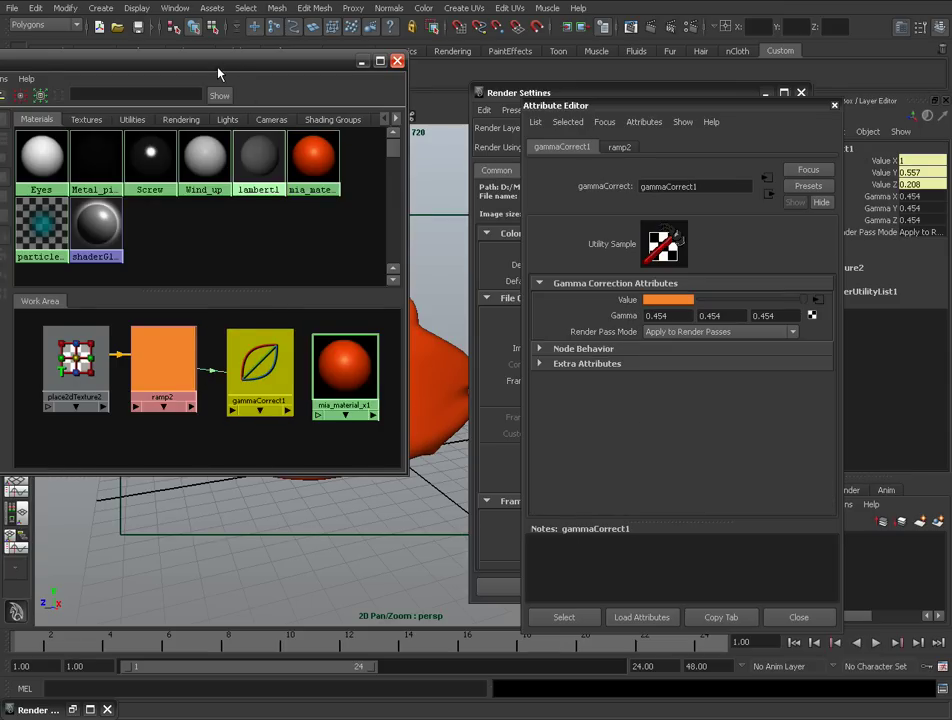
# - Bring the whole Hypershade into view, look through the 3D Textures, and list Maya's 2D Textures for creation
pyautogui.moveTo(219, 63); pyautogui.dragTo(235, 79)
pyautogui.moveTo(135, 80); pyautogui.dragTo(434, 52)
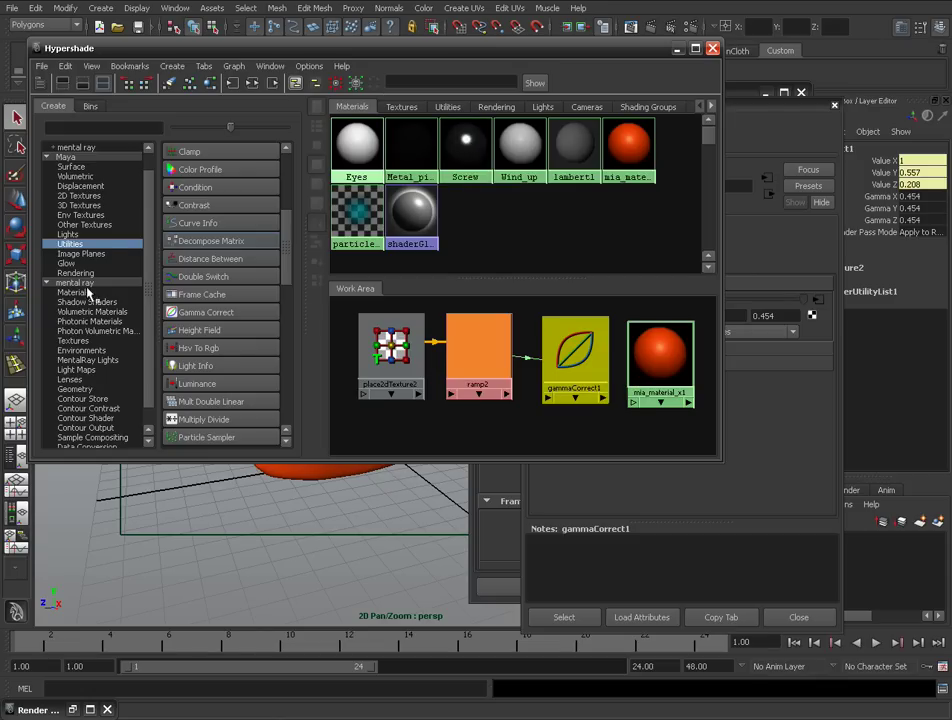
pyautogui.scroll(-1, 90, 300)
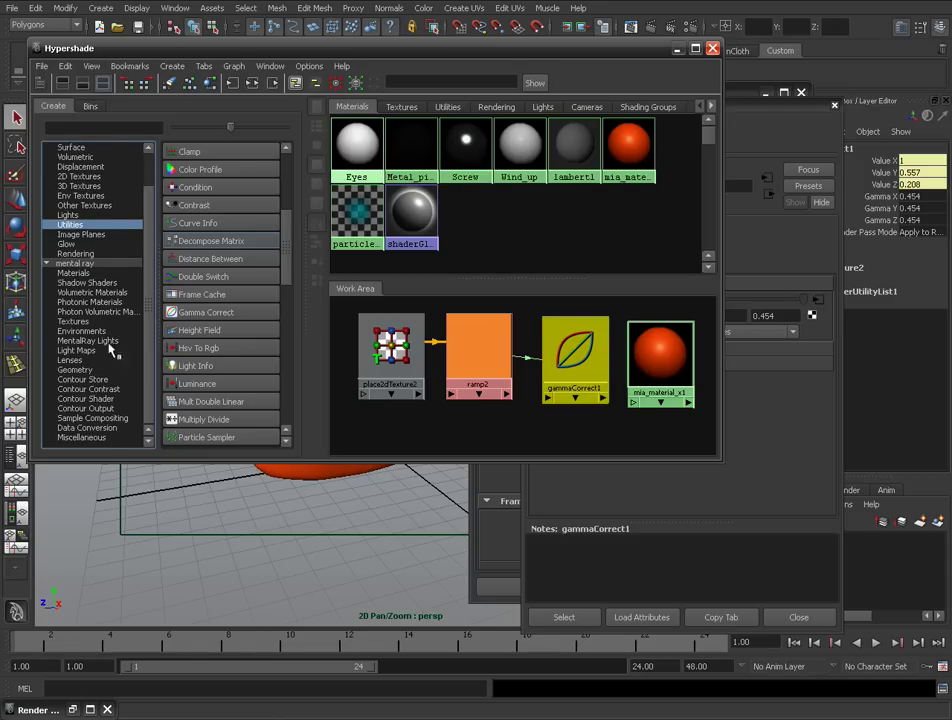
pyautogui.scroll(1, 95, 245)
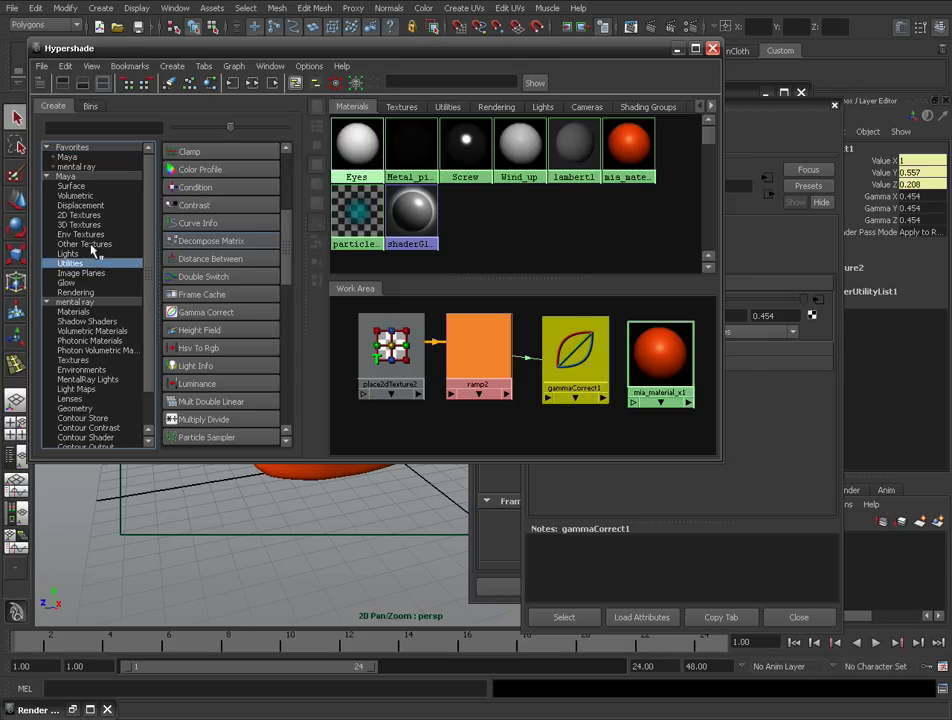
pyautogui.click(171, 67)
pyautogui.moveTo(250, 117)
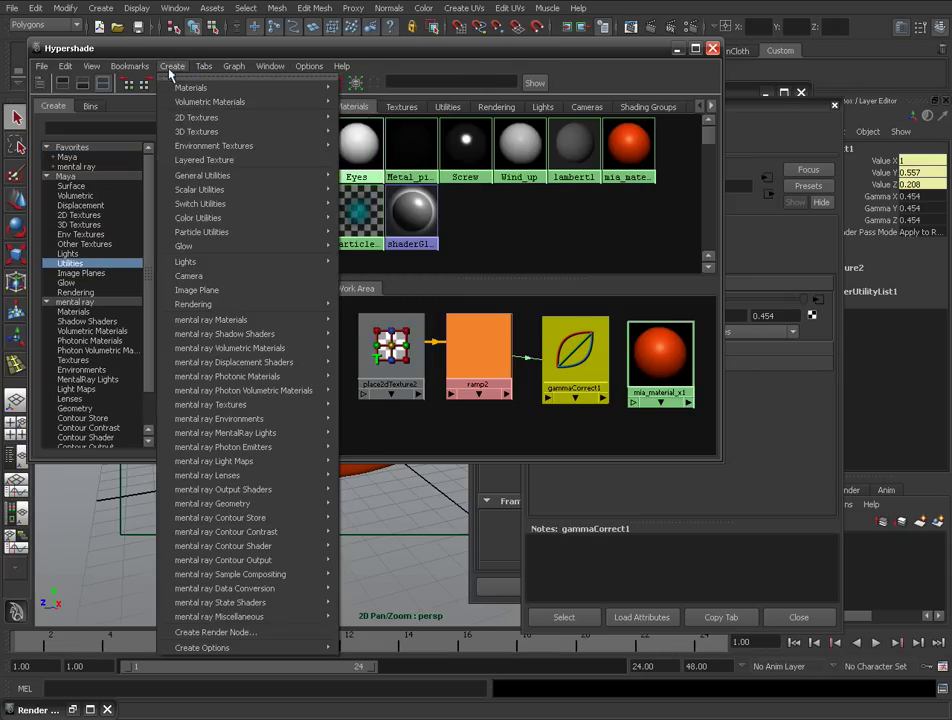
pyautogui.moveTo(196, 131)
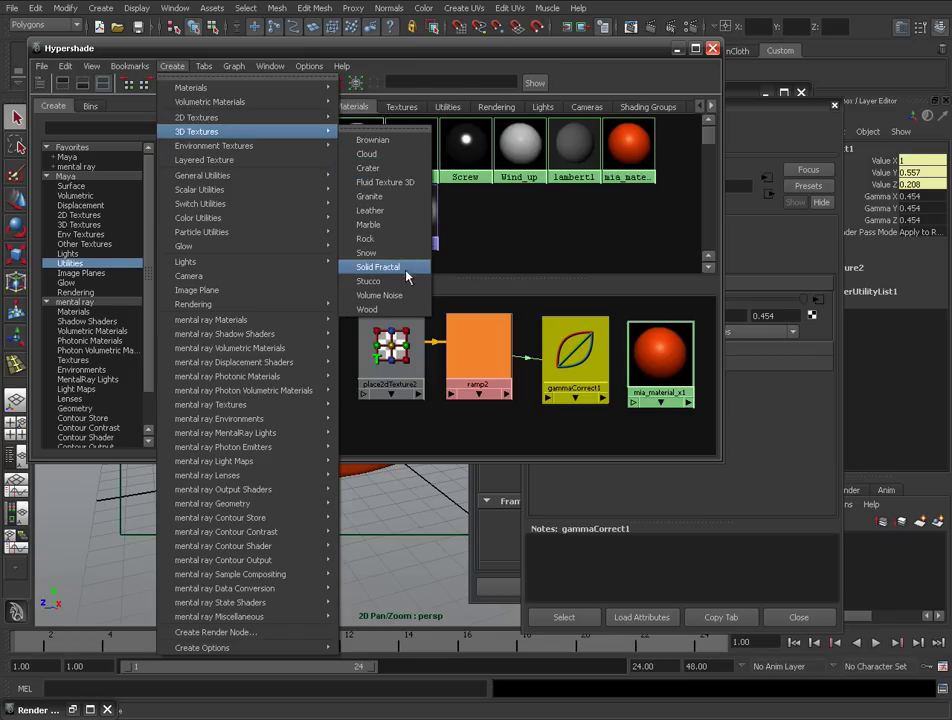
pyautogui.click(62, 205)
pyautogui.click(70, 215)
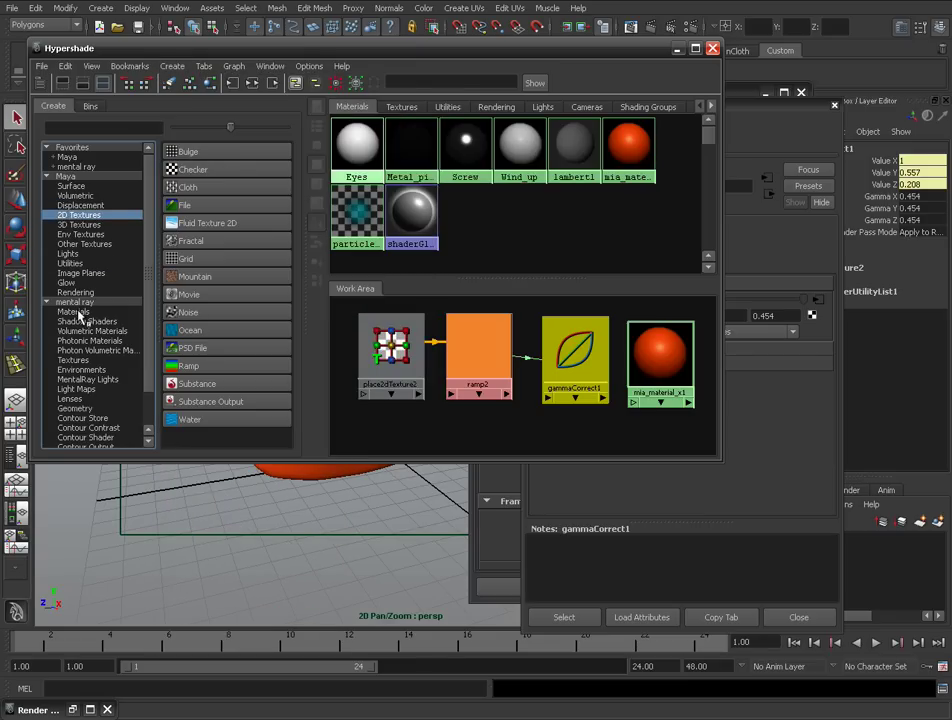
# - Create a 2D File texture to inspect its attributes, and delete it together with its placement node
pyautogui.click(185, 205)
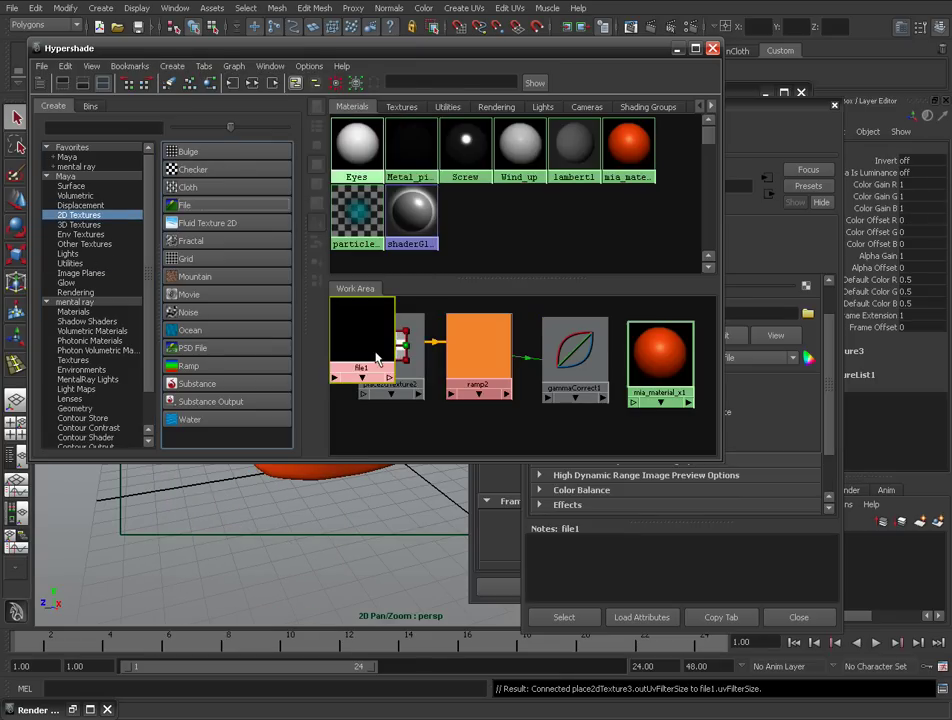
pyautogui.moveTo(361, 393); pyautogui.dragTo(462, 427)
pyautogui.doubleClick(462, 427)
pyautogui.moveTo(627, 135); pyautogui.dragTo(765, 144)
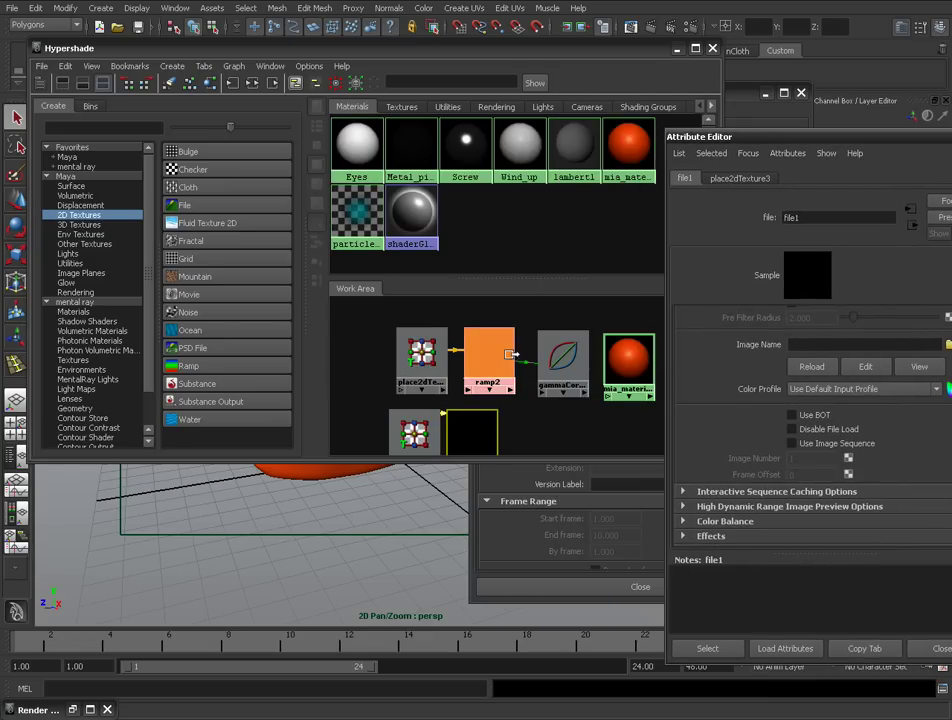
pyautogui.click(479, 429)
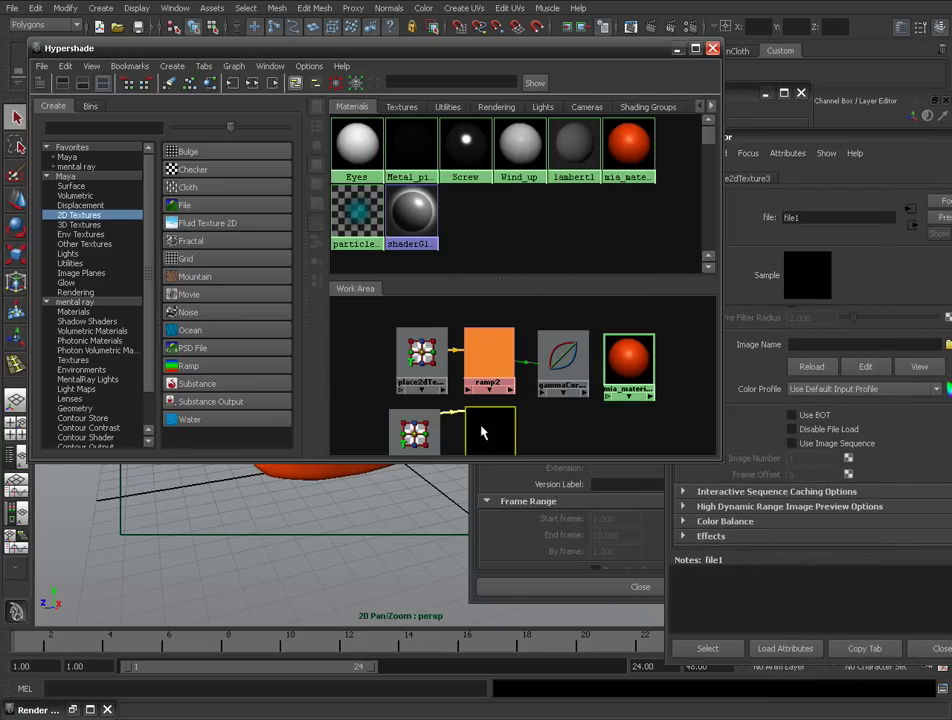
pyautogui.keyDown('shift'); pyautogui.click(415, 432); pyautogui.keyUp('shift')
pyautogui.press('Delete')
# - Create a new 2D Ramp texture and place it with its placement node below the existing network
pyautogui.click(252, 363)
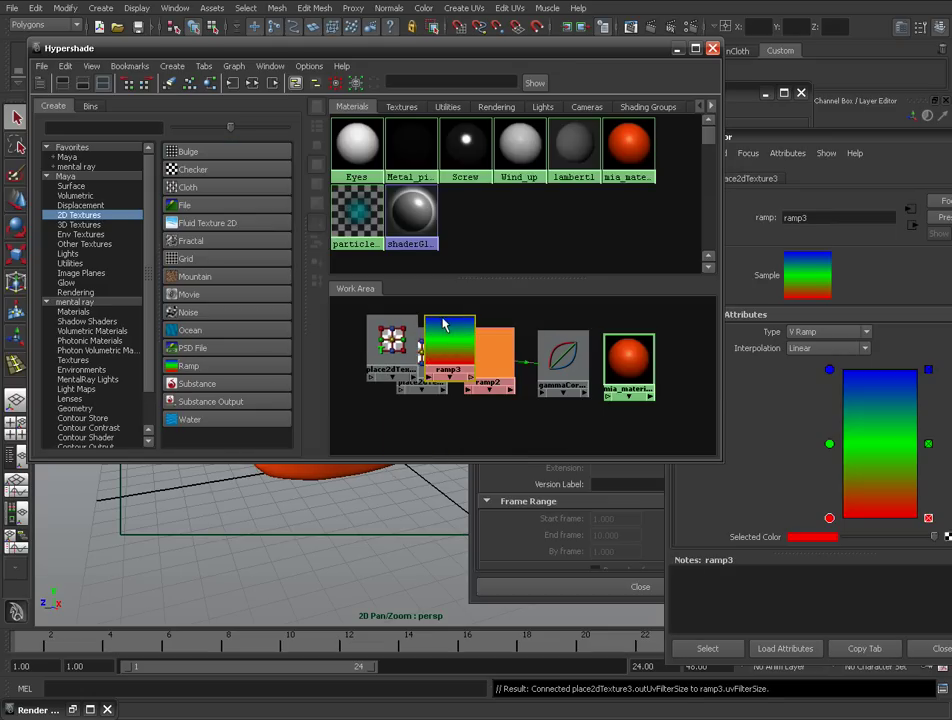
pyautogui.moveTo(449, 345); pyautogui.dragTo(453, 430)
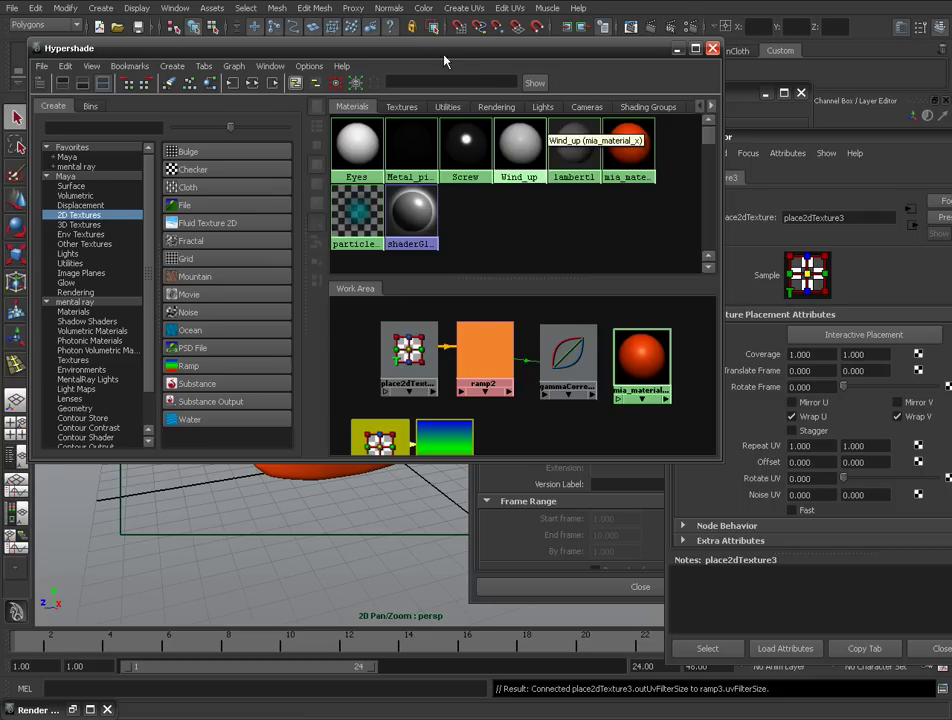
pyautogui.moveTo(436, 48); pyautogui.dragTo(385, 23)
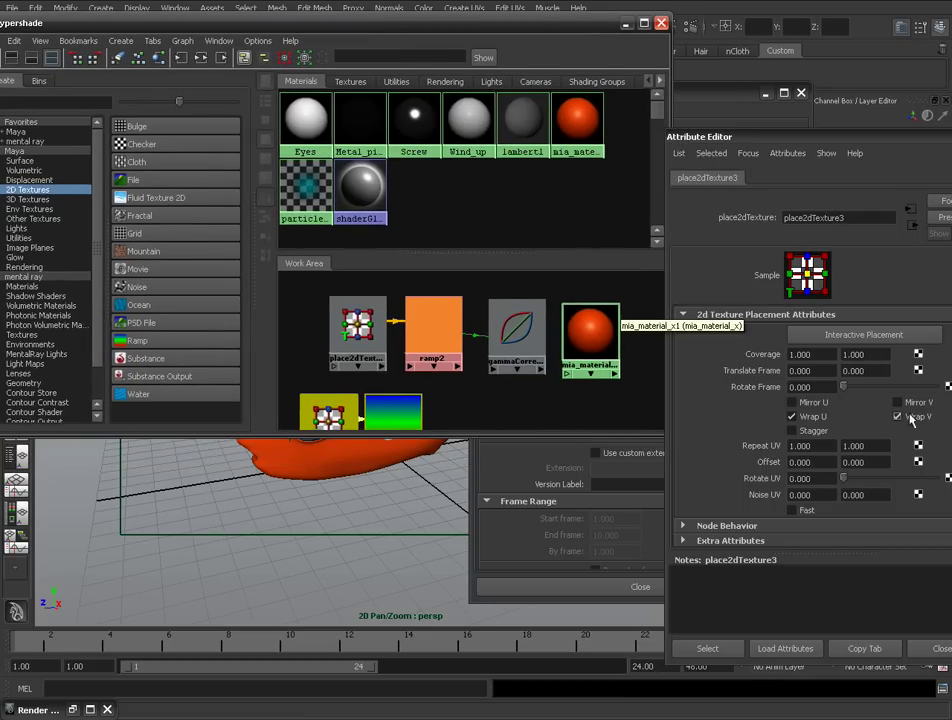
pyautogui.click(527, 398)
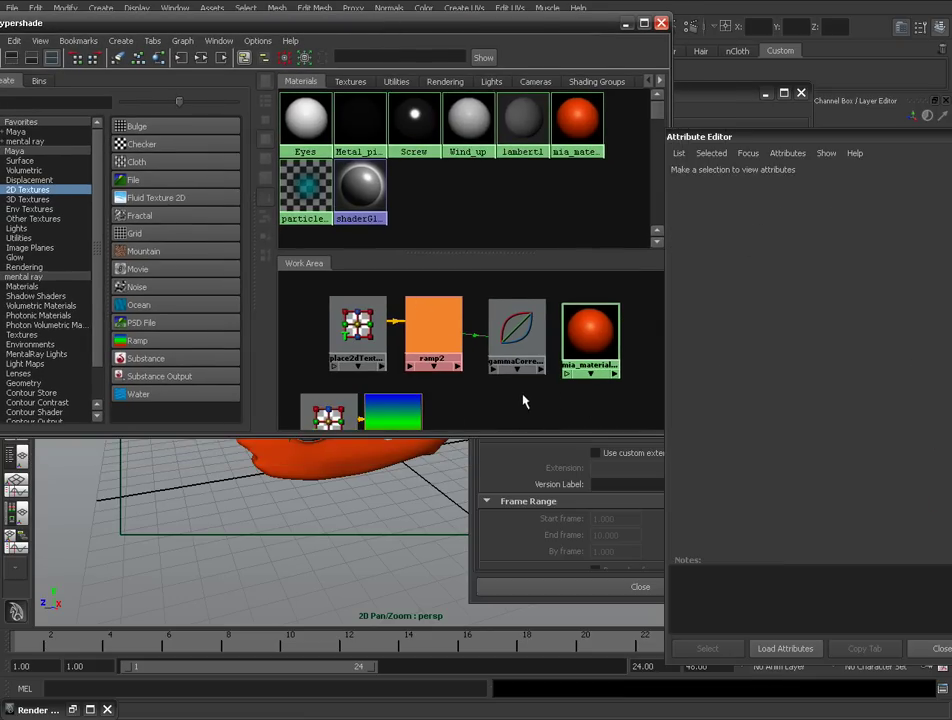
# - Remove the red and green color entries from the new ramp, keeping only the blue one
pyautogui.click(395, 412)
pyautogui.click(928, 446)
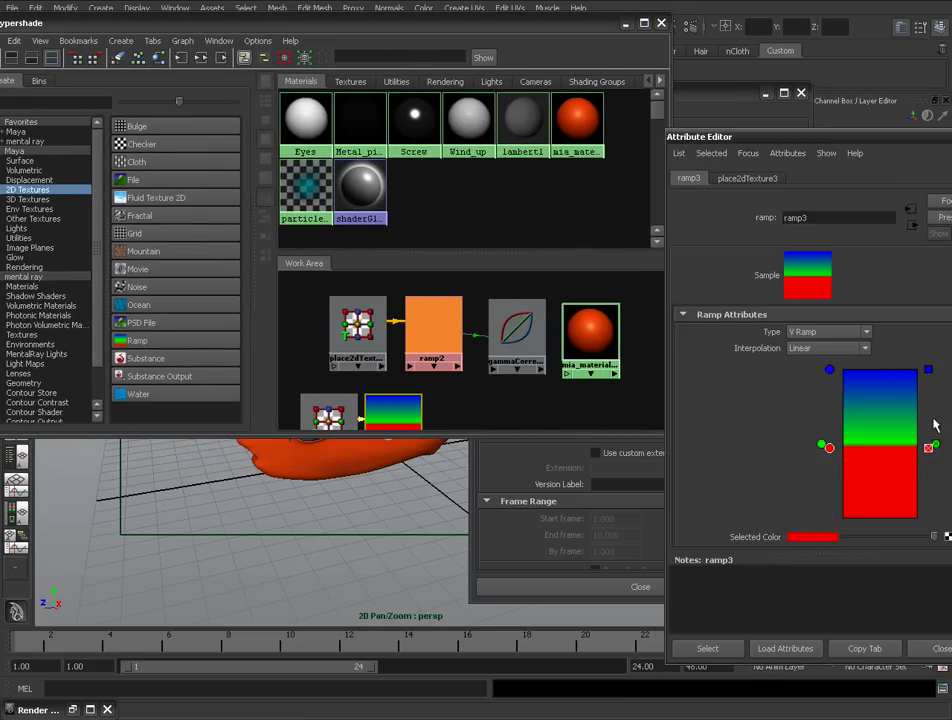
pyautogui.click(928, 448)
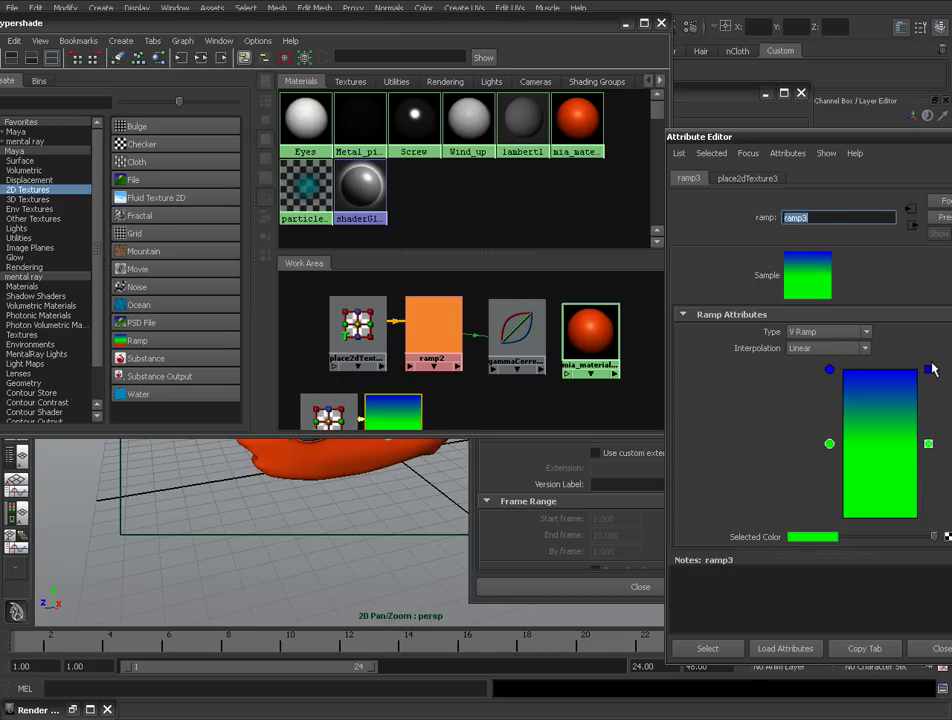
pyautogui.click(928, 446)
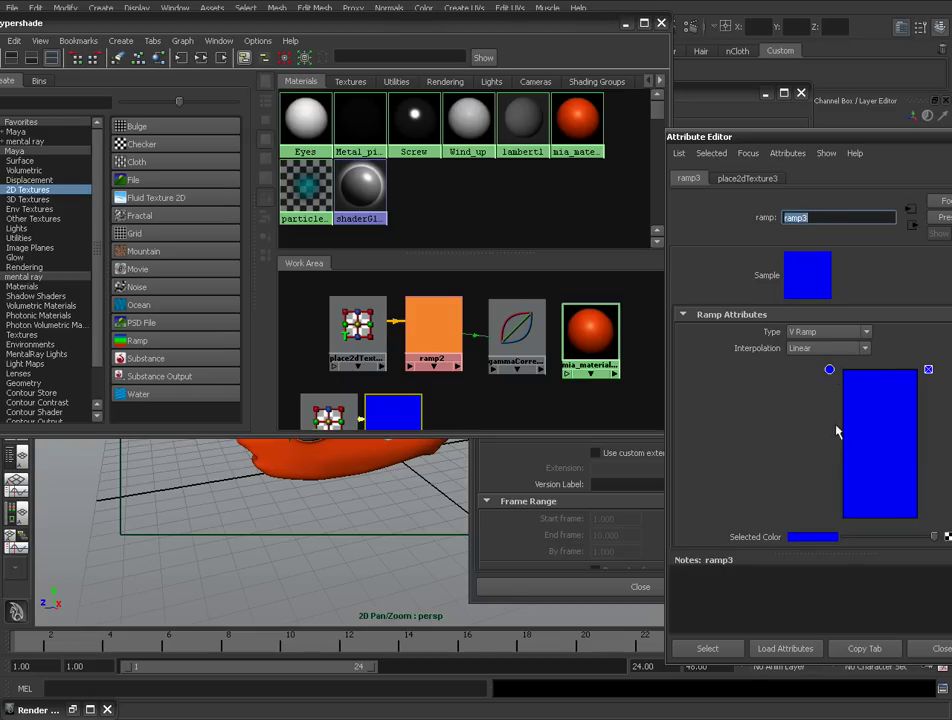
# - Set the new ramp's remaining color to the orange sampled from the ramp2 swatch
pyautogui.click(813, 537)
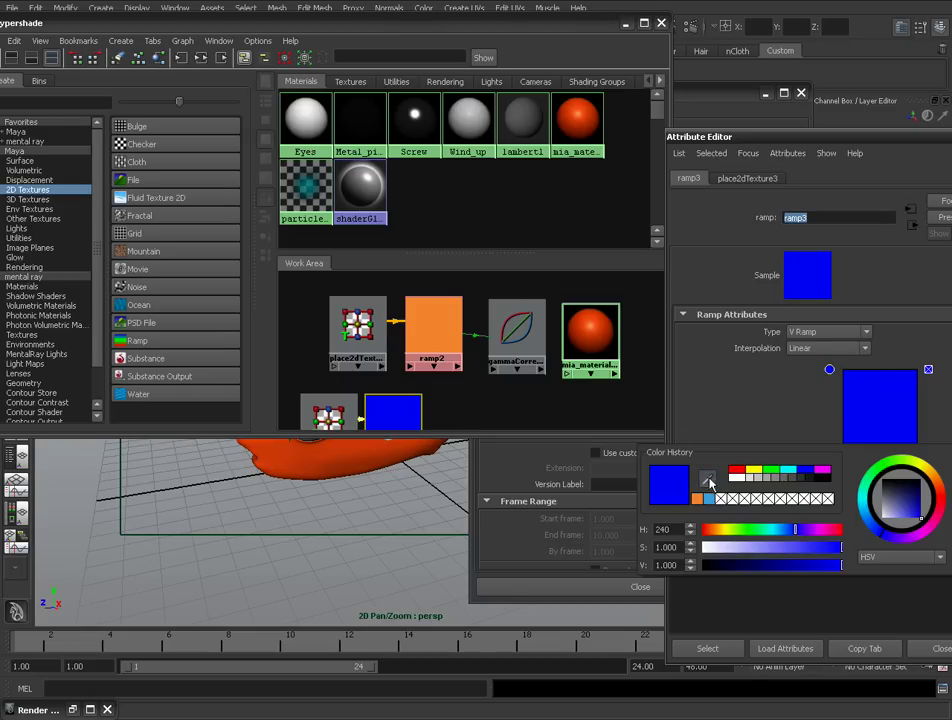
pyautogui.click(708, 485)
pyautogui.click(434, 314)
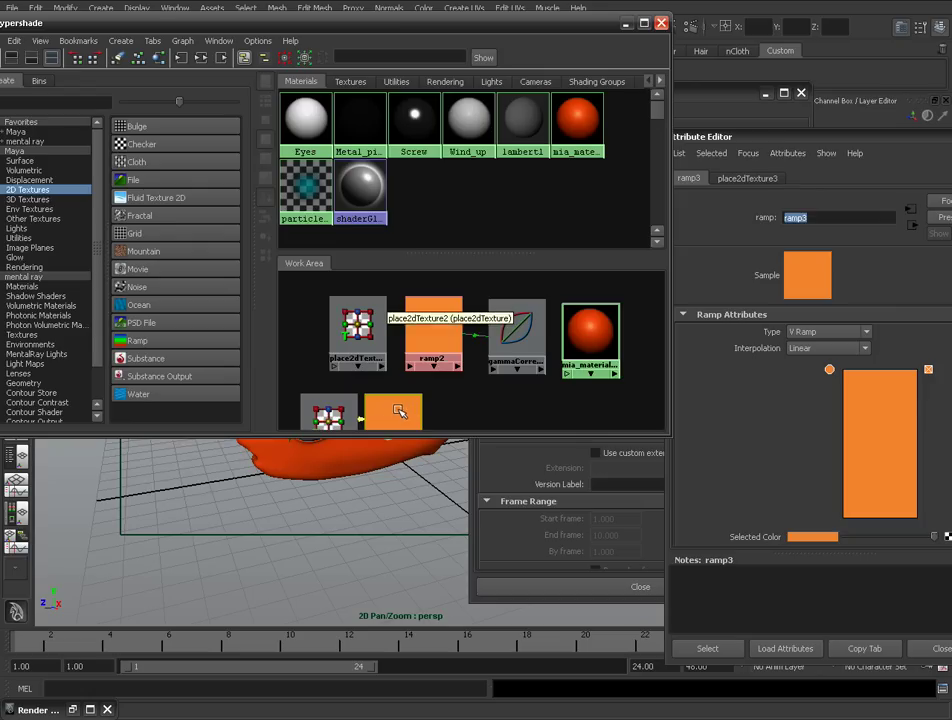
# - Show the gammaCorrect1 node's attributes and check its gamma value
pyautogui.click(515, 330)
pyautogui.click(805, 347)
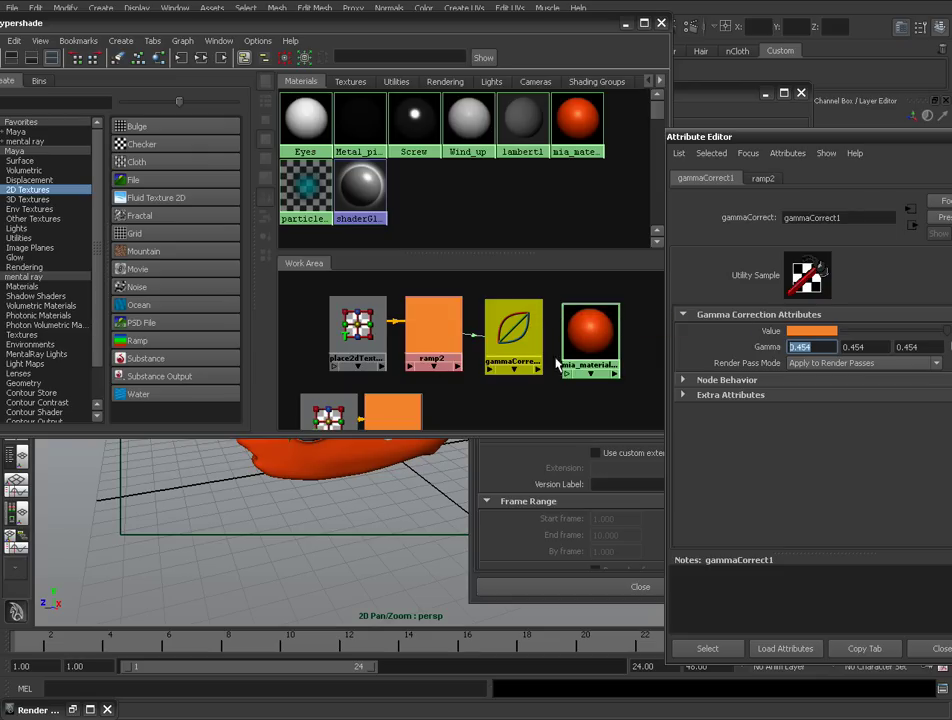
# - Clear the old ramp2 and gammaCorrect1 nodes from the work area, keeping the new ramp and the orange material, with the Hypershade fully visible
pyautogui.click(610, 421)
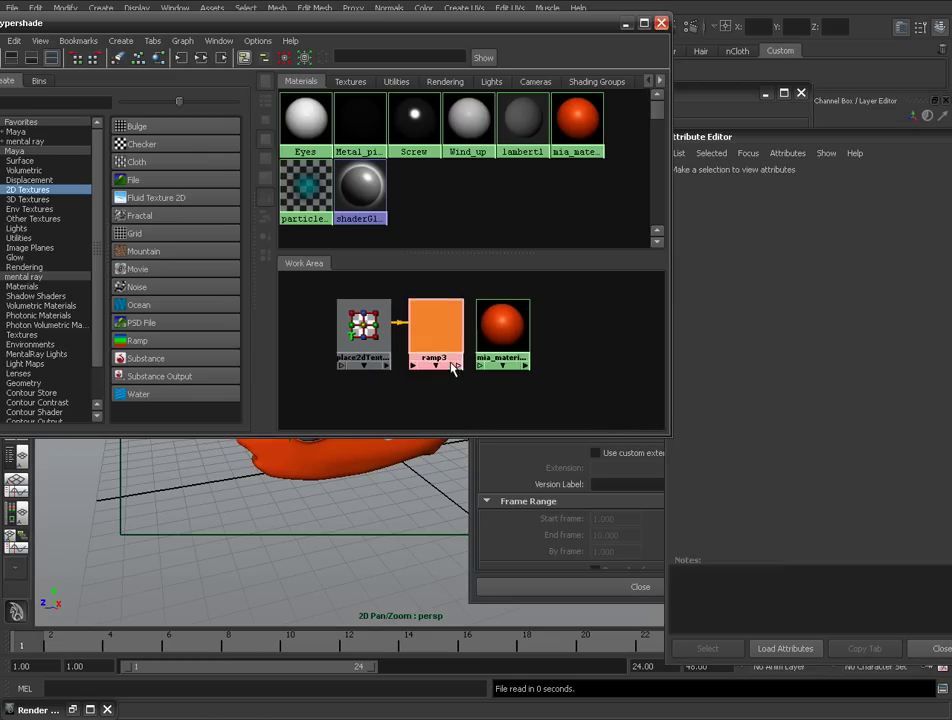
pyautogui.scroll(-2, 470, 385)
pyautogui.moveTo(35, 21); pyautogui.dragTo(131, 22)
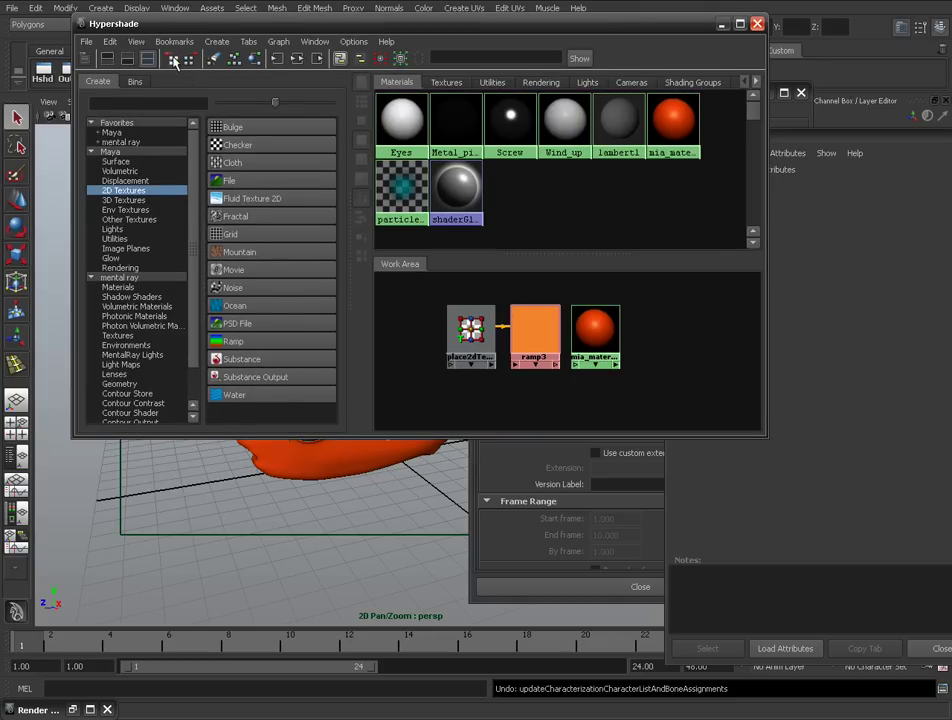
# - Graph only the orange mia_material_x1 in the work area and place the ramp3 texture beside it
pyautogui.moveTo(677, 135); pyautogui.dragTo(676, 155, button='right')
pyautogui.scroll(-3, 559, 304)
pyautogui.moveTo(485, 323); pyautogui.dragTo(627, 348)
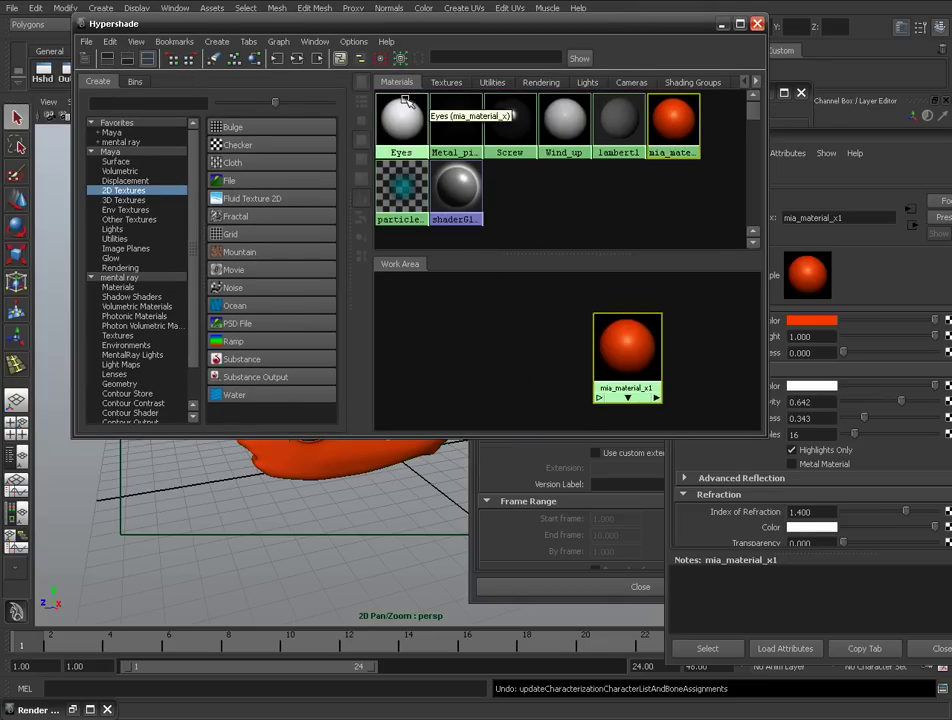
pyautogui.click(446, 82)
pyautogui.moveTo(453, 25); pyautogui.dragTo(352, 22)
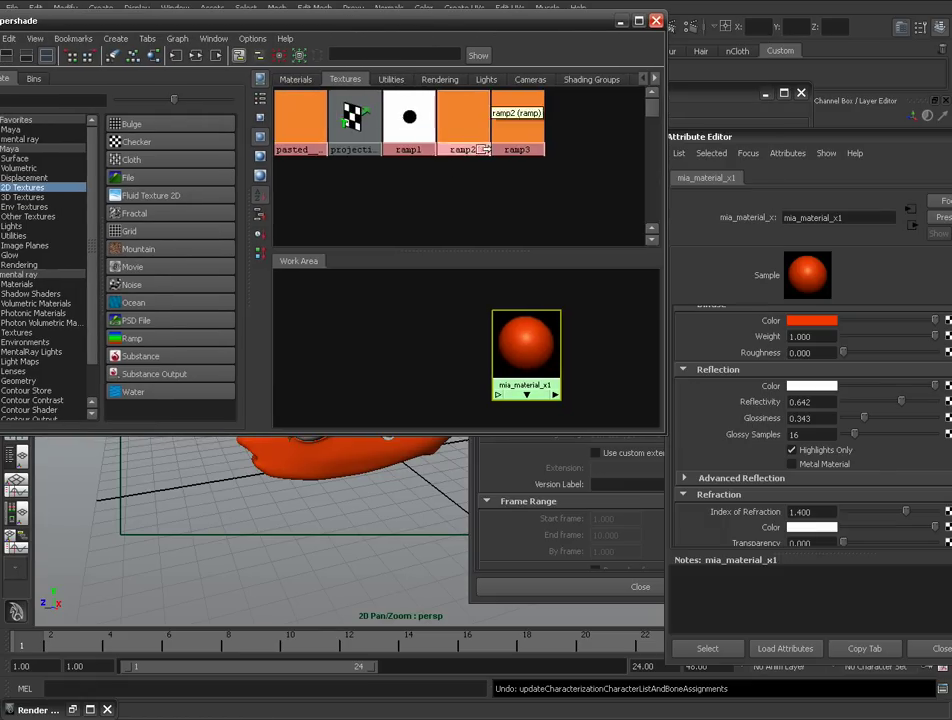
pyautogui.moveTo(397, 357); pyautogui.dragTo(397, 346, button='middle')
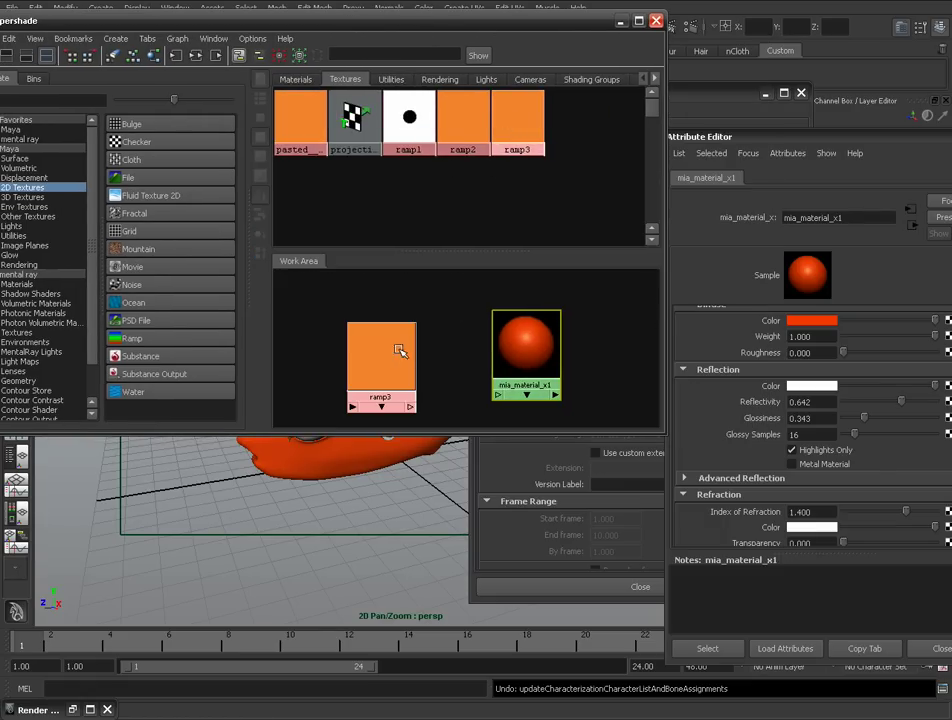
pyautogui.moveTo(397, 346); pyautogui.dragTo(346, 340)
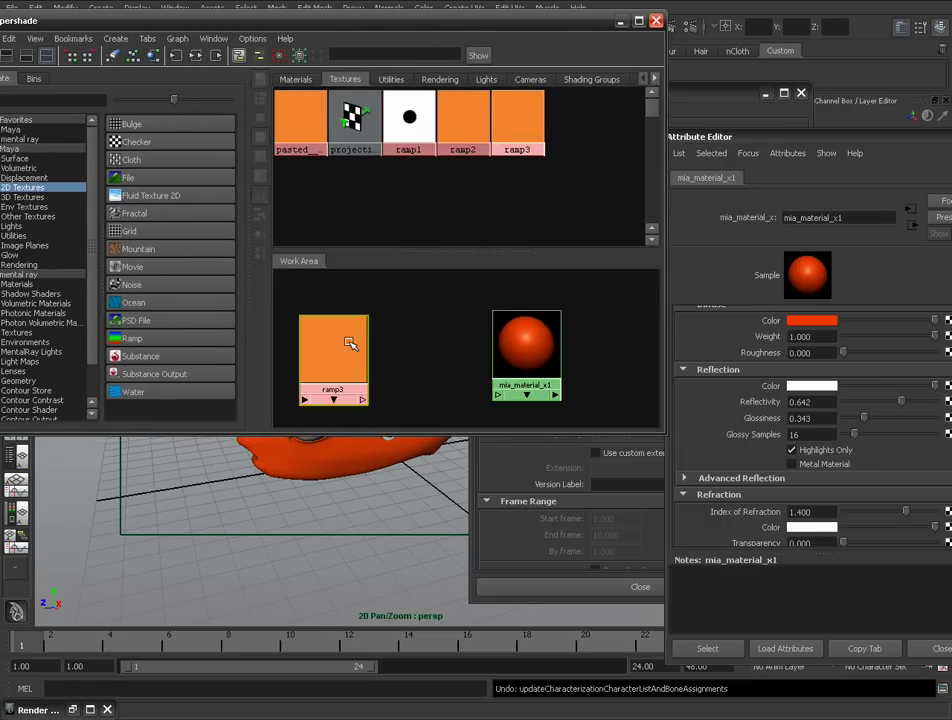
# - Add the existing pasted__gammaCorrect1 utility node to the work area between ramp3 and the orange material
pyautogui.click(115, 38)
pyautogui.moveTo(155, 118)
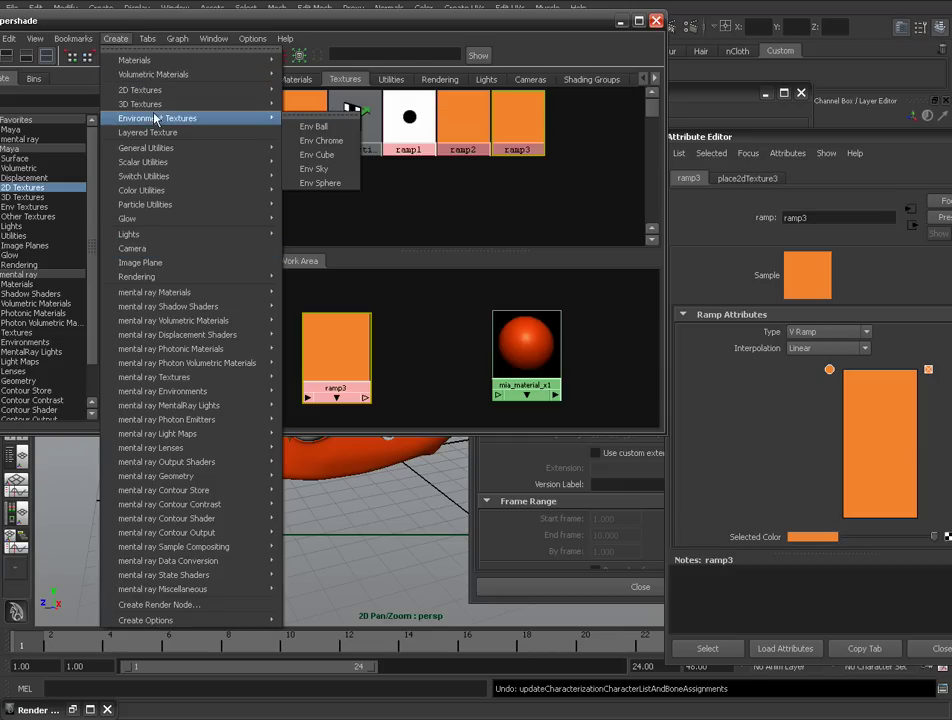
pyautogui.click(385, 108)
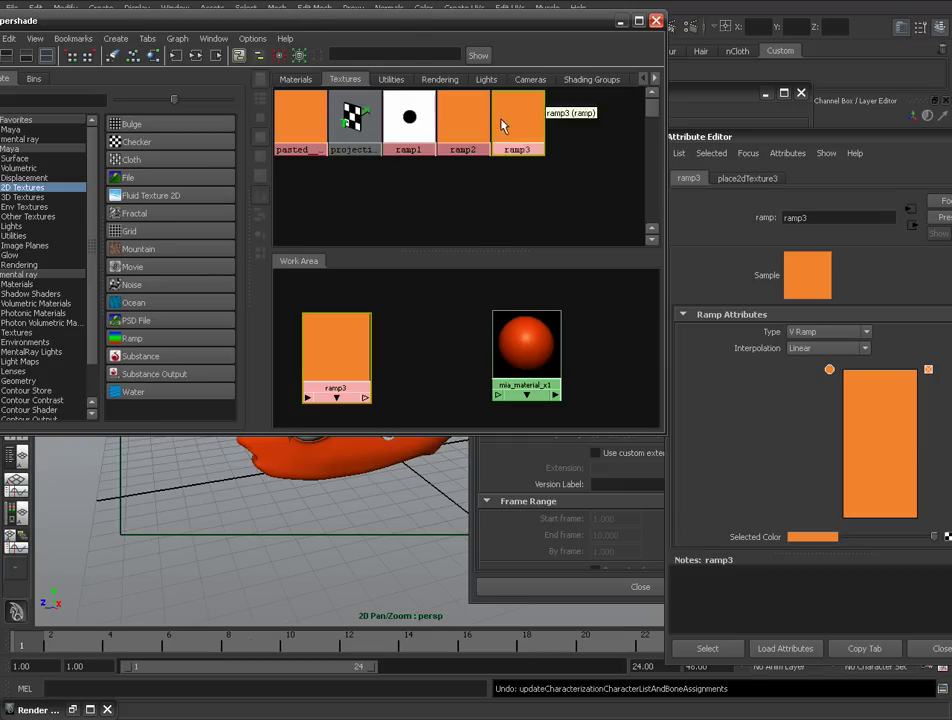
pyautogui.click(400, 81)
pyautogui.moveTo(408, 118); pyautogui.dragTo(432, 345, button='middle')
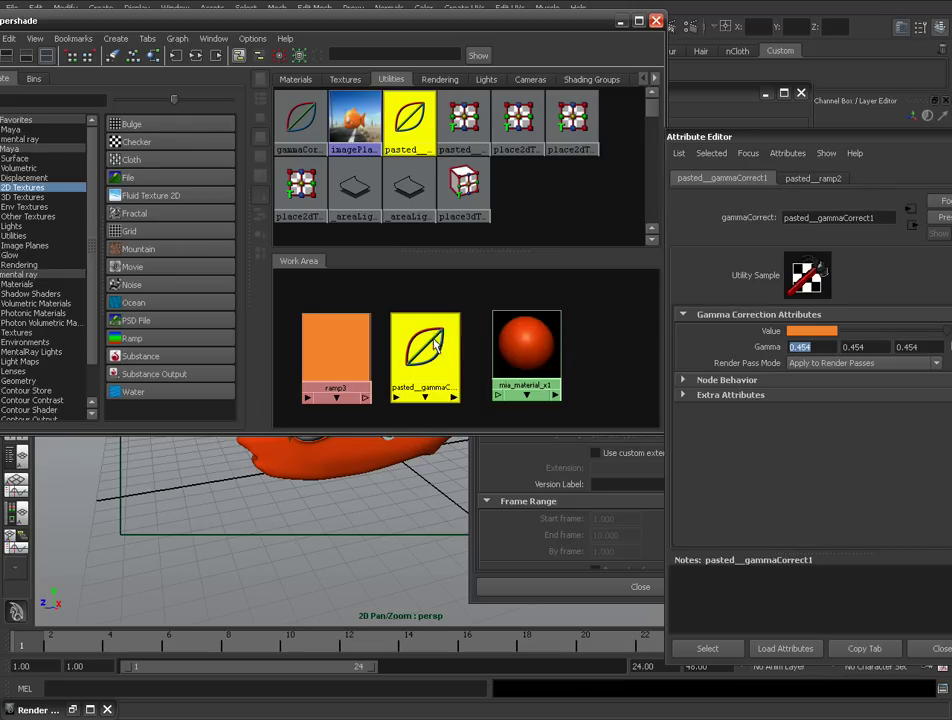
# - Connect ramp3 to the Gamma Correct node's value and the node's output to the orange material's diffuse color
pyautogui.moveTo(354, 349); pyautogui.dragTo(737, 332, button='middle')
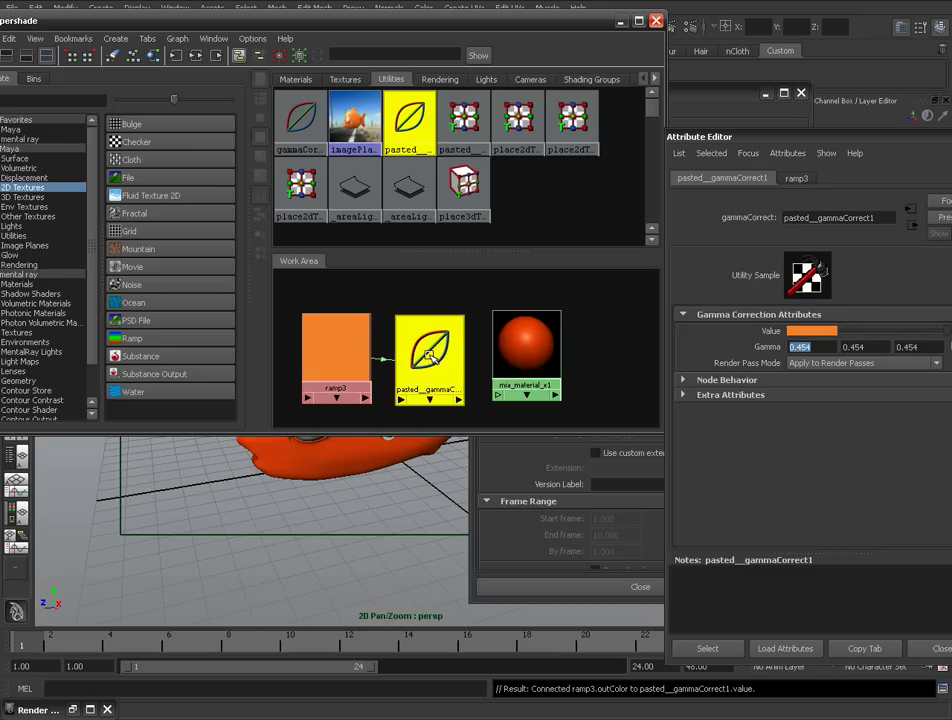
pyautogui.click(549, 358)
pyautogui.moveTo(436, 335); pyautogui.dragTo(787, 325, button='middle')
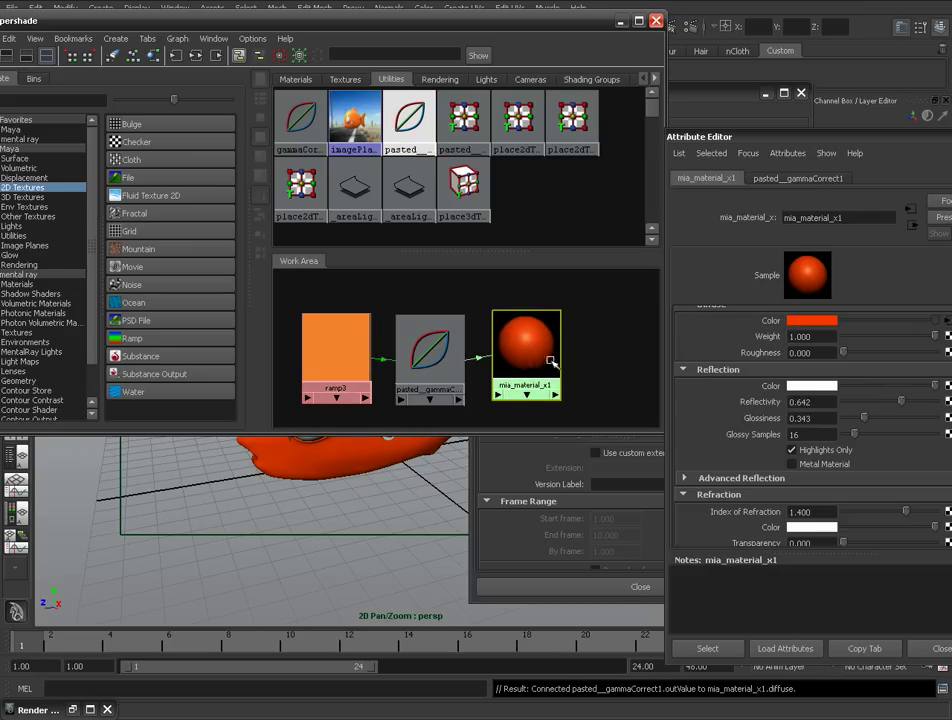
pyautogui.moveTo(548, 363); pyautogui.dragTo(573, 358)
pyautogui.click(422, 368)
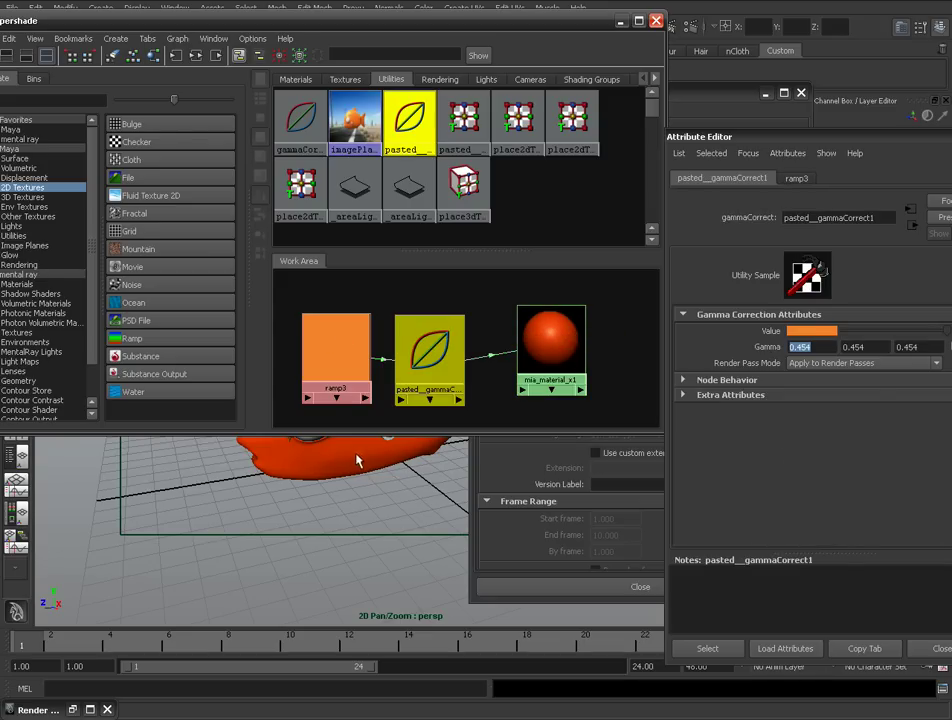
# - Graph the imagePlane1 node in the work area and show its attributes
pyautogui.moveTo(420, 24); pyautogui.dragTo(227, 59)
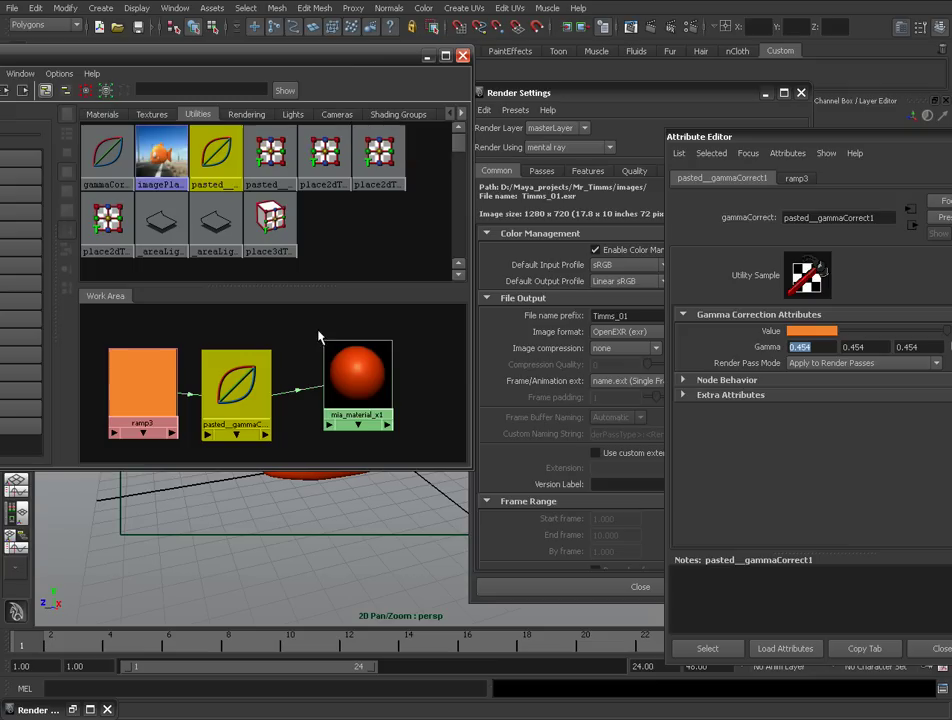
pyautogui.moveTo(390, 60); pyautogui.dragTo(435, 140)
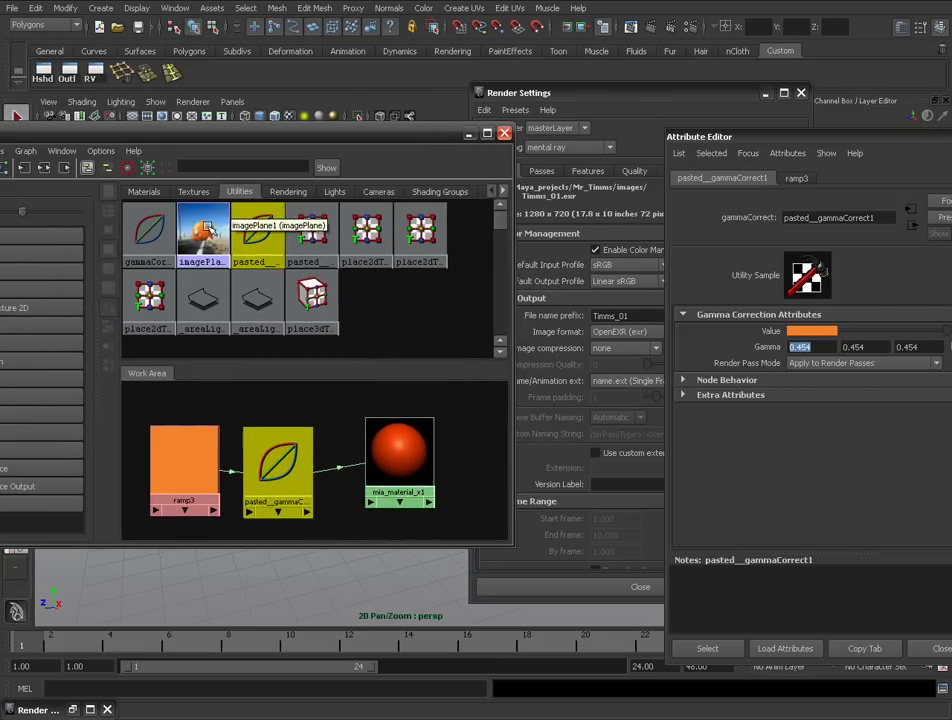
pyautogui.rightClick(202, 250)
pyautogui.click(175, 288)
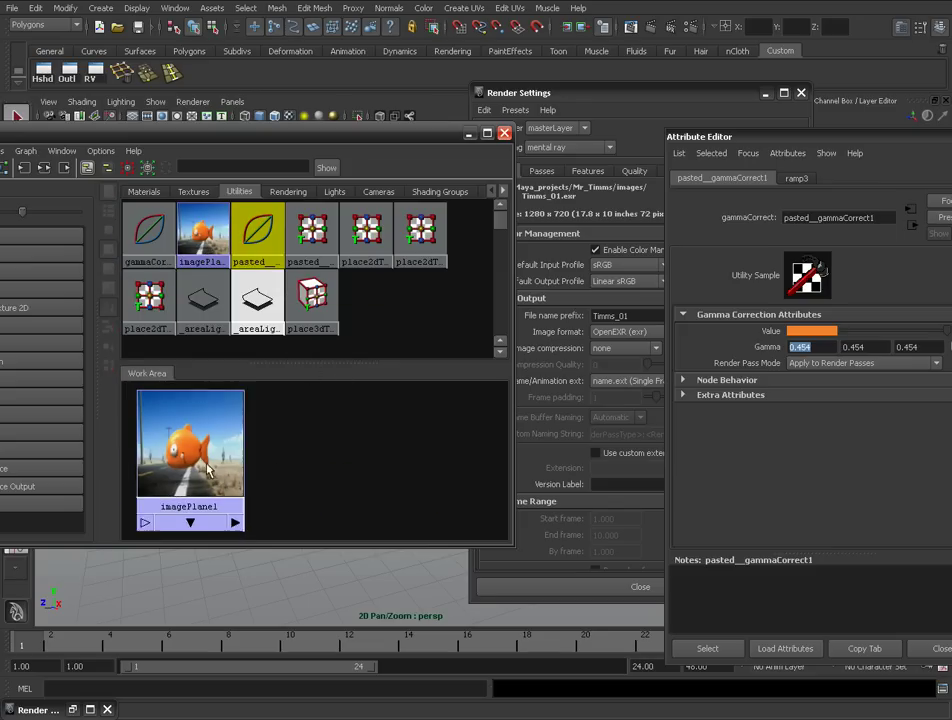
pyautogui.click(240, 455)
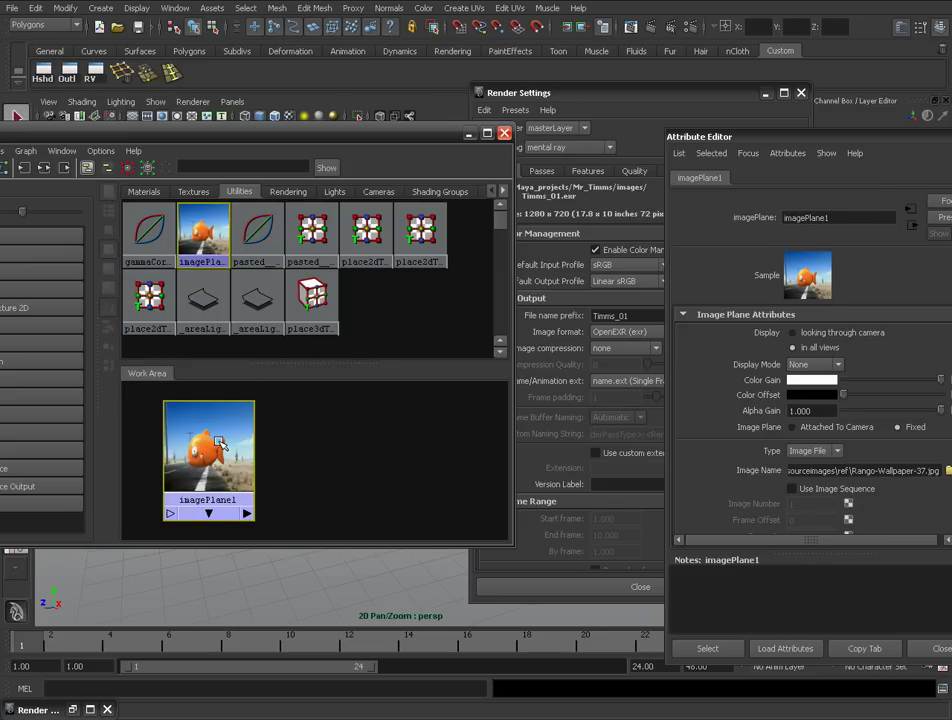
# - Return the Hypershade to the materials list, and close the Render Settings, Attribute Editor and Hypershade windows
pyautogui.click(143, 191)
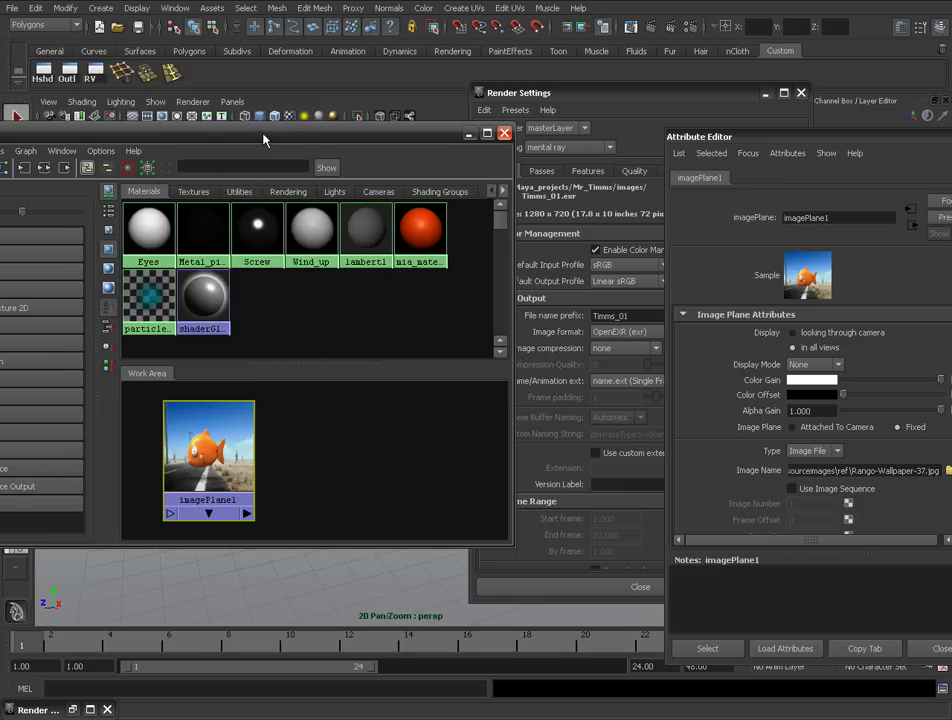
pyautogui.moveTo(266, 140); pyautogui.dragTo(291, 134)
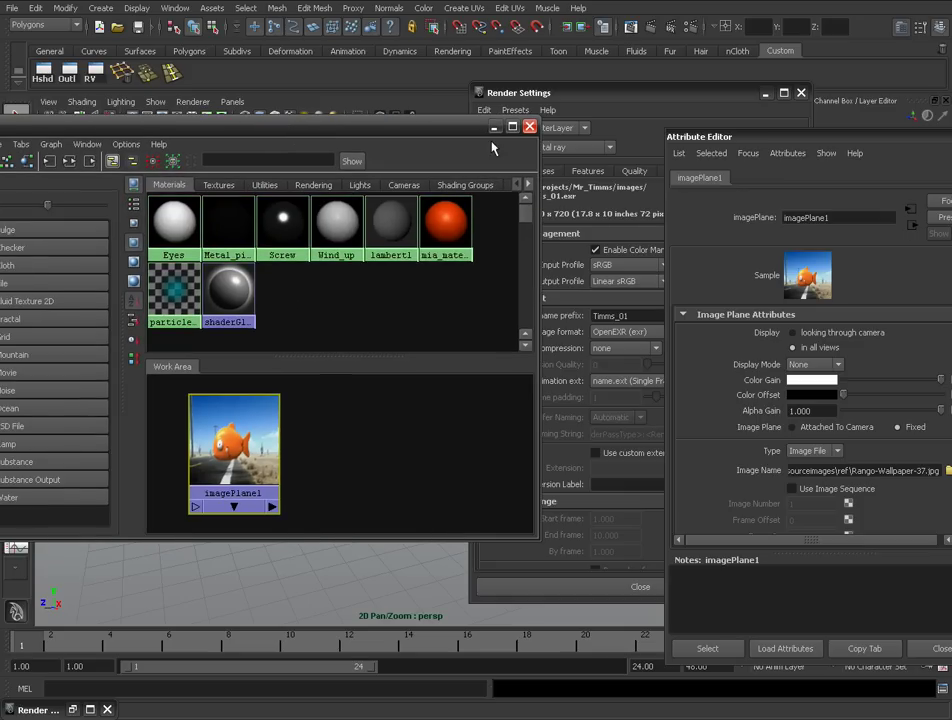
pyautogui.moveTo(440, 125); pyautogui.dragTo(284, 136)
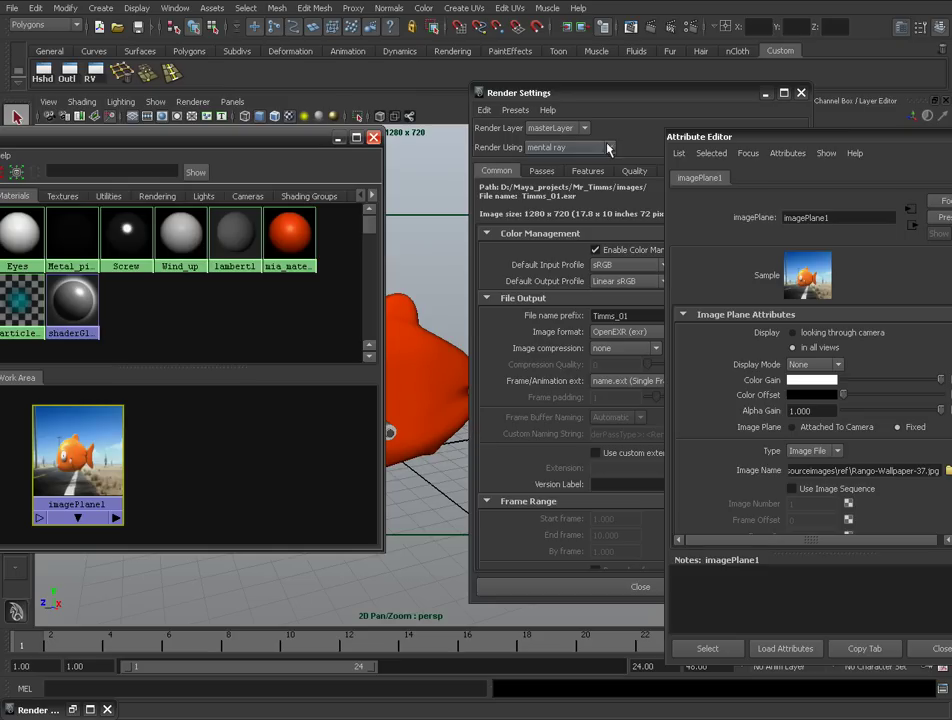
pyautogui.click(640, 210)
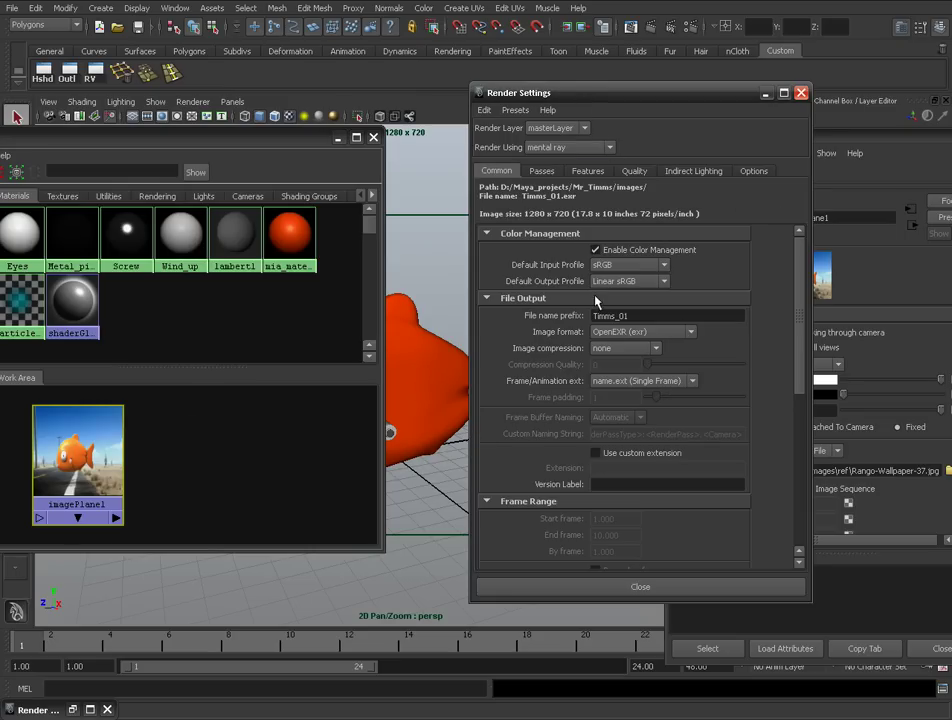
pyautogui.click(801, 92)
pyautogui.moveTo(830, 138); pyautogui.dragTo(561, 193)
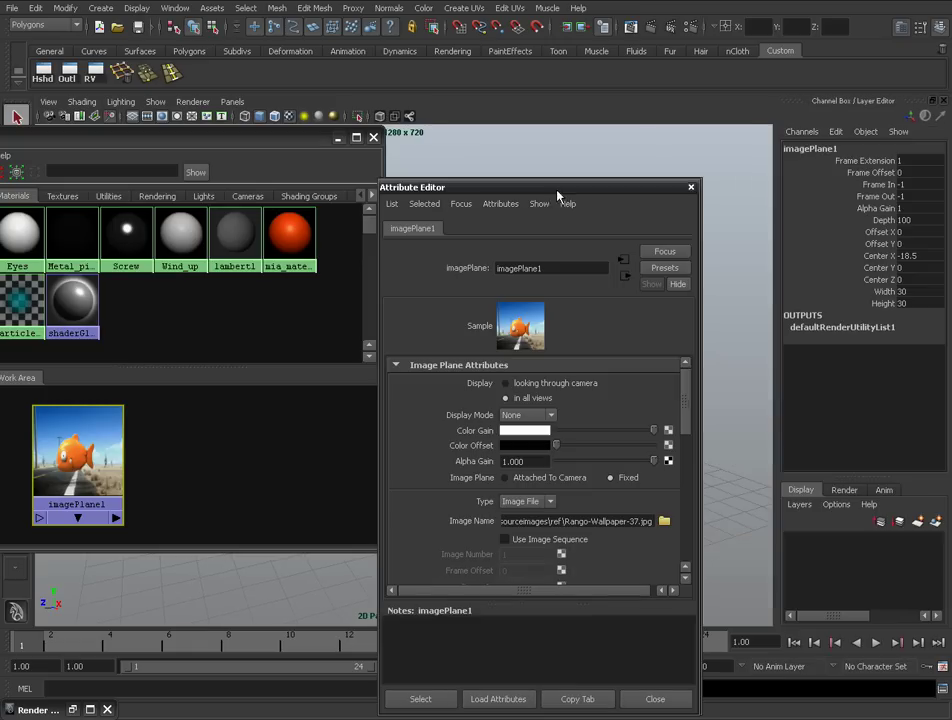
pyautogui.click(691, 188)
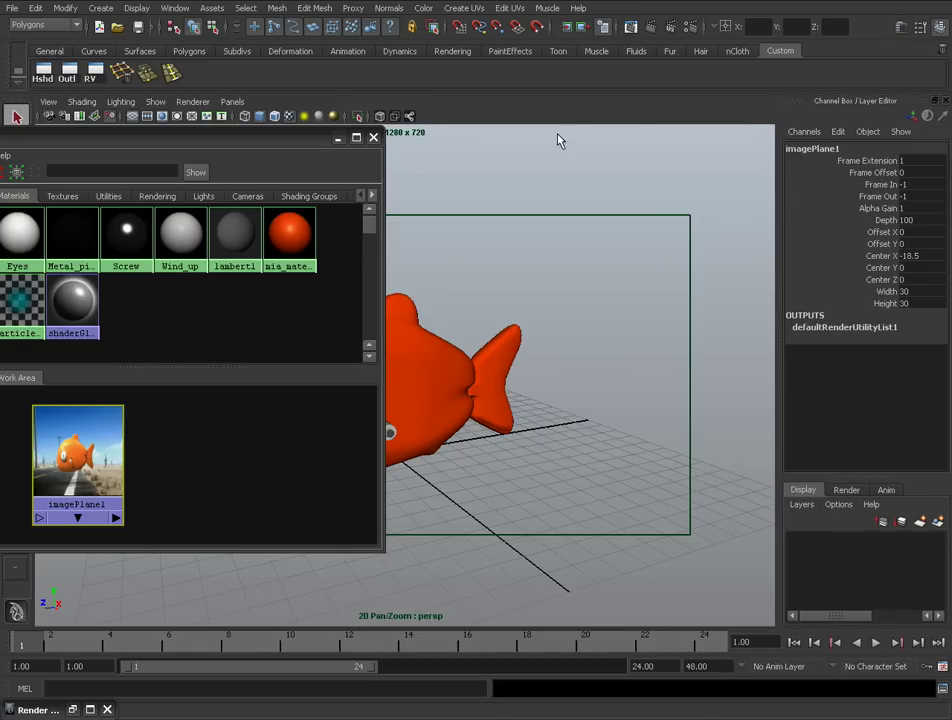
pyautogui.moveTo(269, 148); pyautogui.dragTo(272, 197)
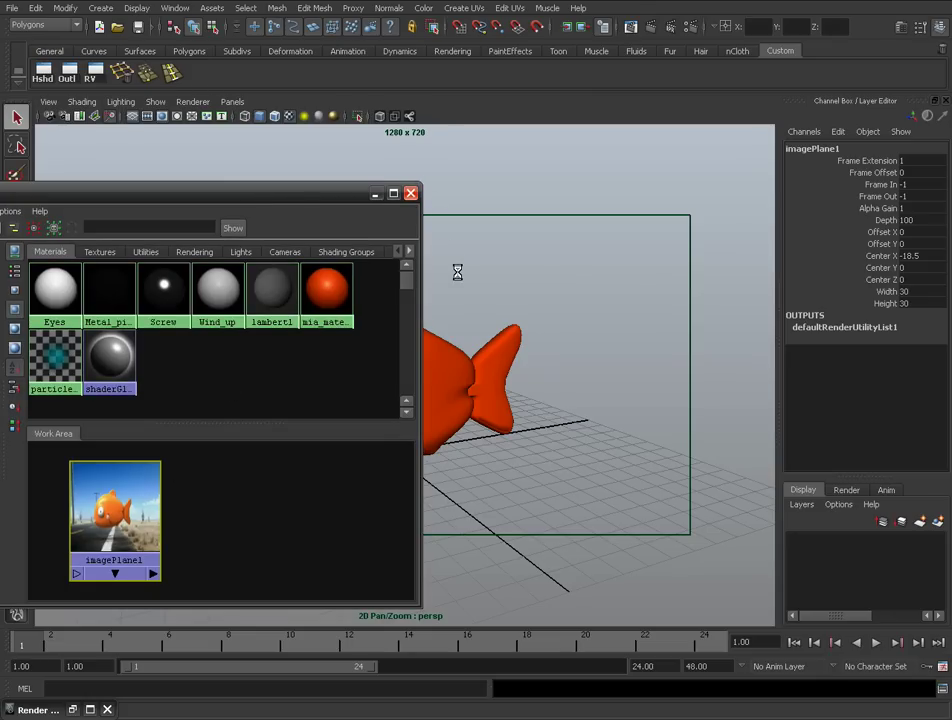
pyautogui.click(410, 195)
# - Render the current frame with the perspective camera turned to a side view of the fish, and bring the whole image into view
pyautogui.keyDown('alt'); pyautogui.moveTo(400, 287); pyautogui.dragTo(451, 309); pyautogui.keyUp('alt')
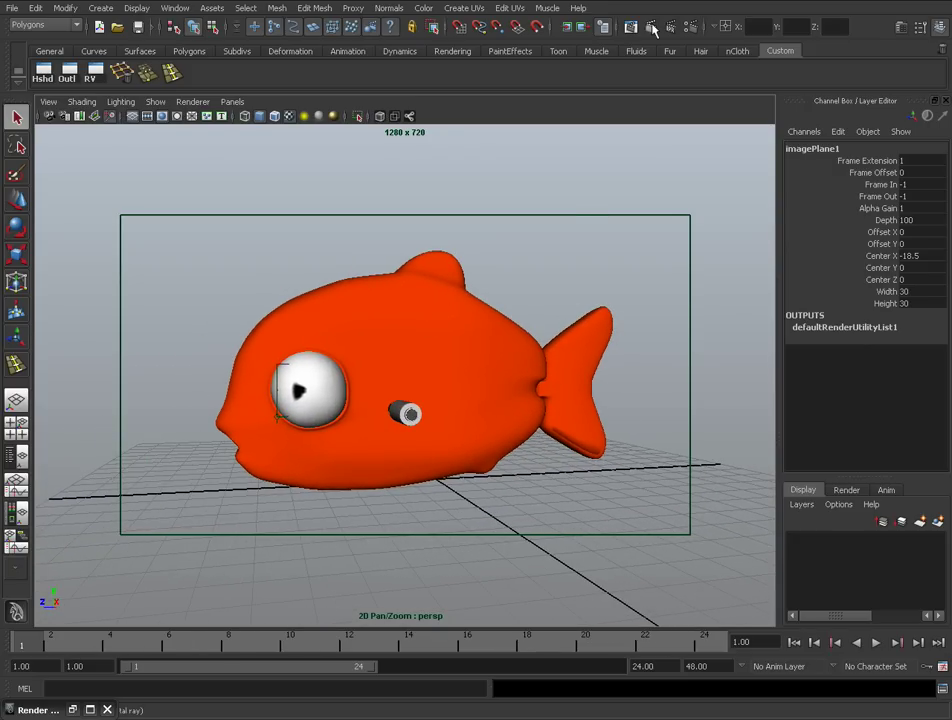
pyautogui.click(484, 27)
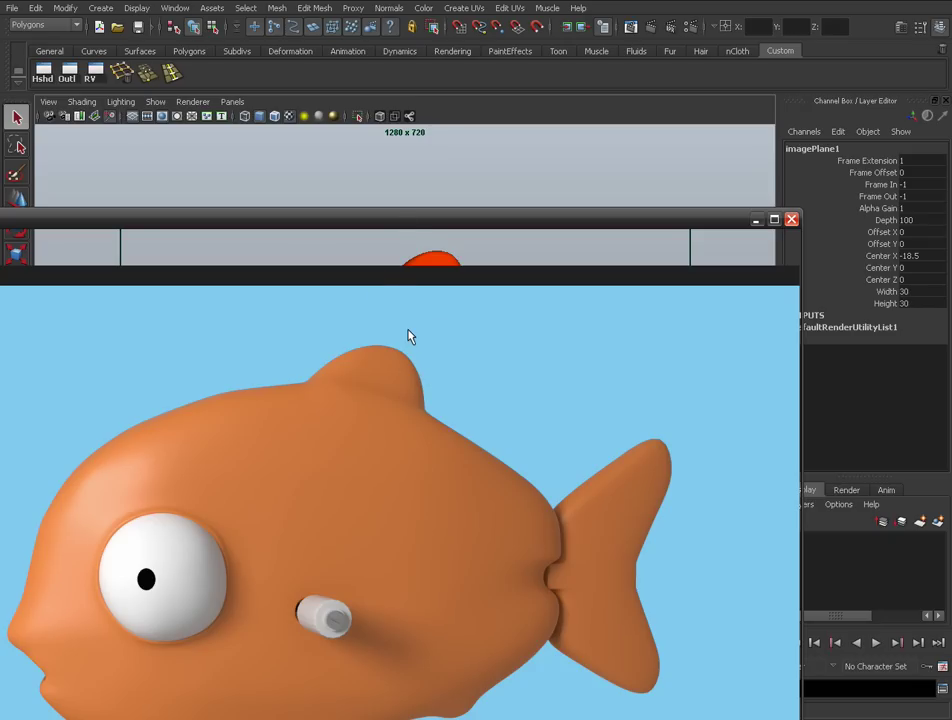
pyautogui.doubleClick(415, 222)
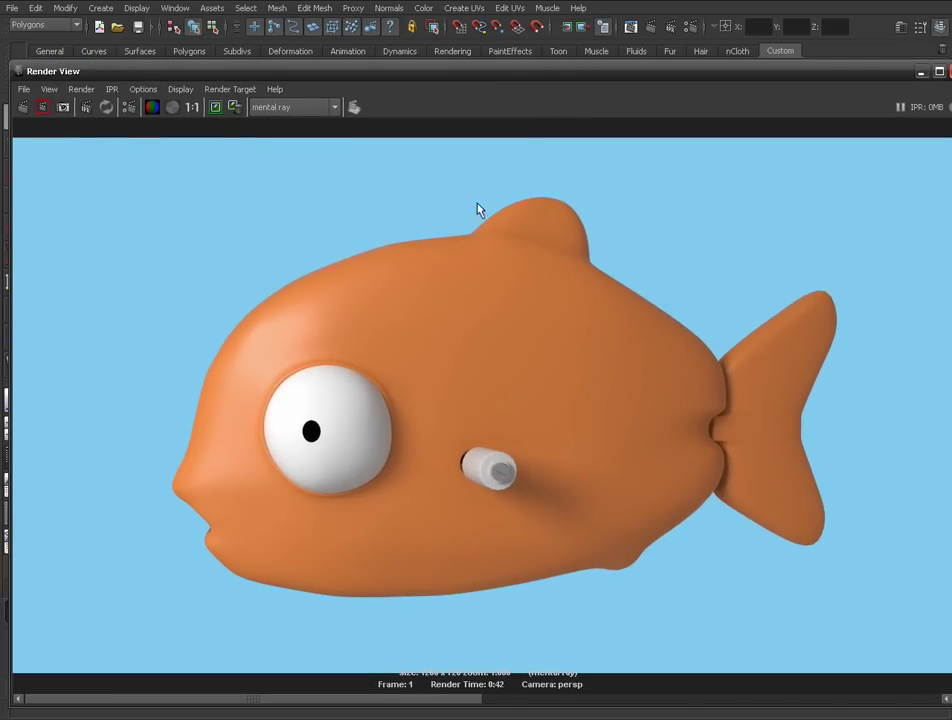
pyautogui.click(219, 113)
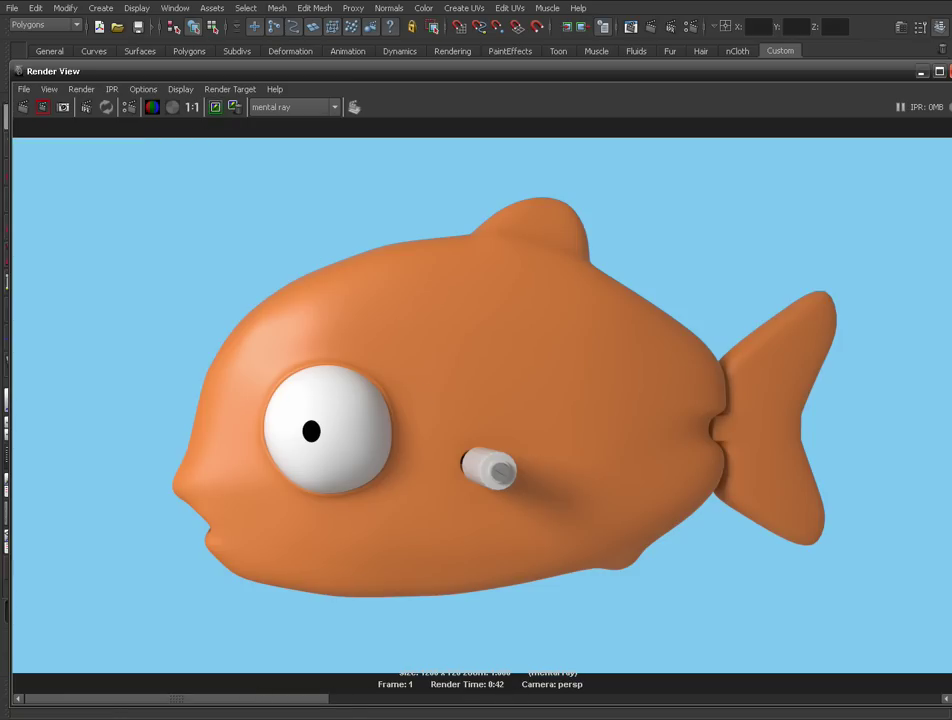
# - Switch to the file explorer, open the tmp folder inside the Mr_Timms images folder and show its files as a list
pyautogui.hotkey('alt', 'Tab')
pyautogui.moveTo(374, 100); pyautogui.dragTo(355, 137)
pyautogui.doubleClick(312, 472)
pyautogui.moveTo(380, 540); pyautogui.dragTo(525, 544)
pyautogui.click(352, 178)
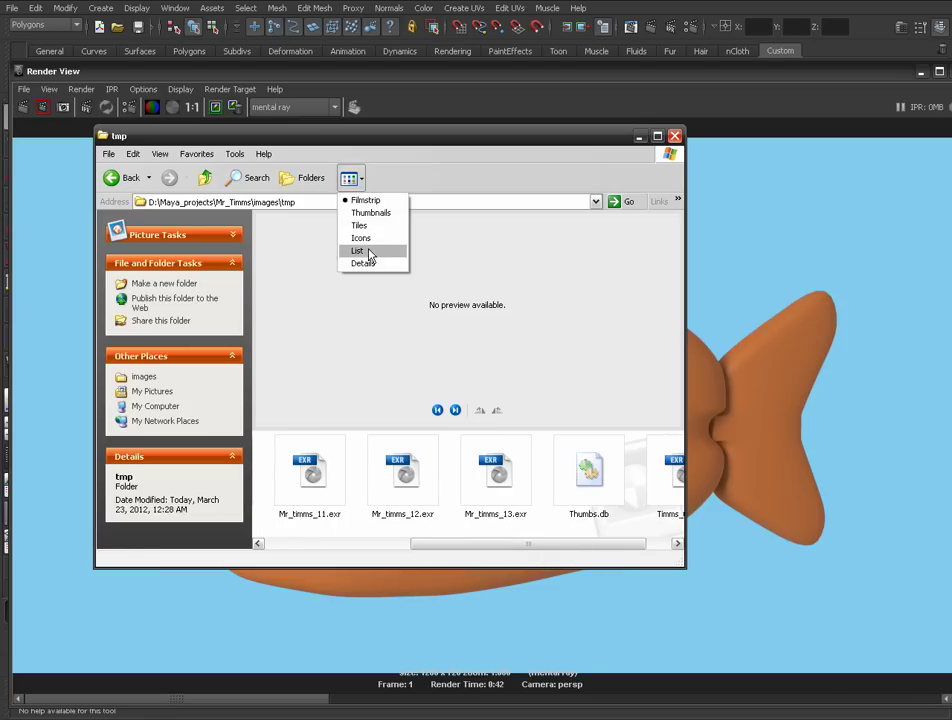
pyautogui.click(358, 251)
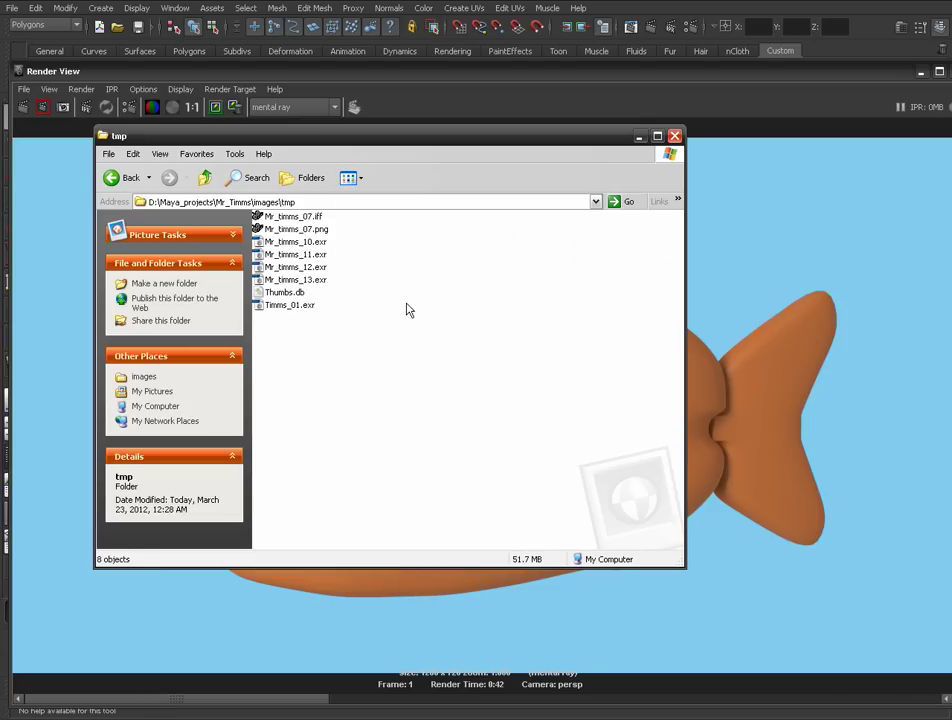
# - Bring Timms_01.exr from the tmp folder into Nuke's node graph and connect its read node to input 1 of Viewer1
pyautogui.click(306, 281)
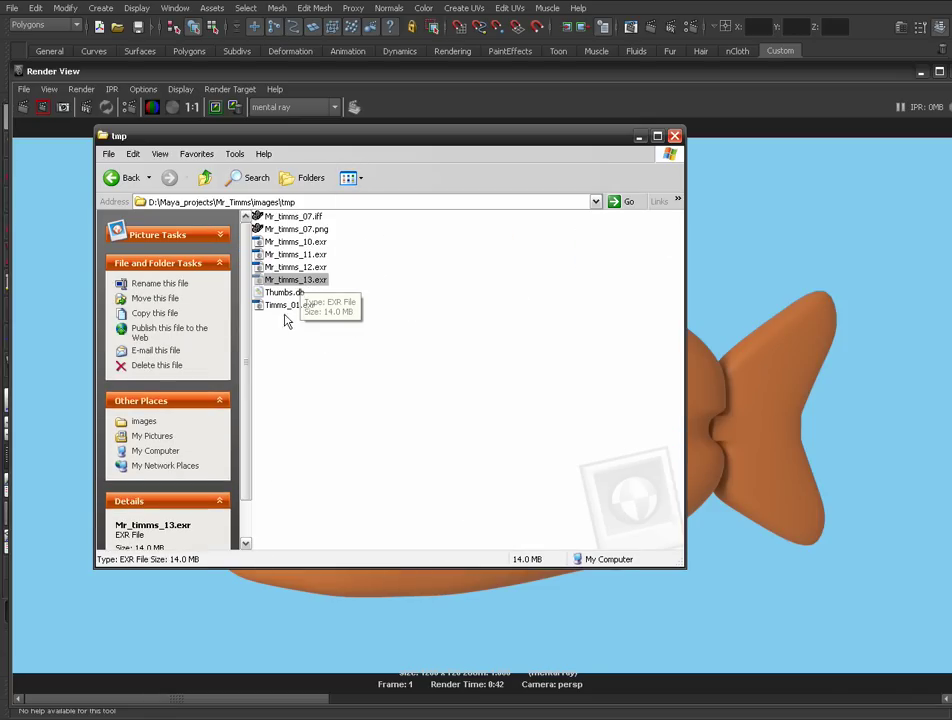
pyautogui.click(286, 307)
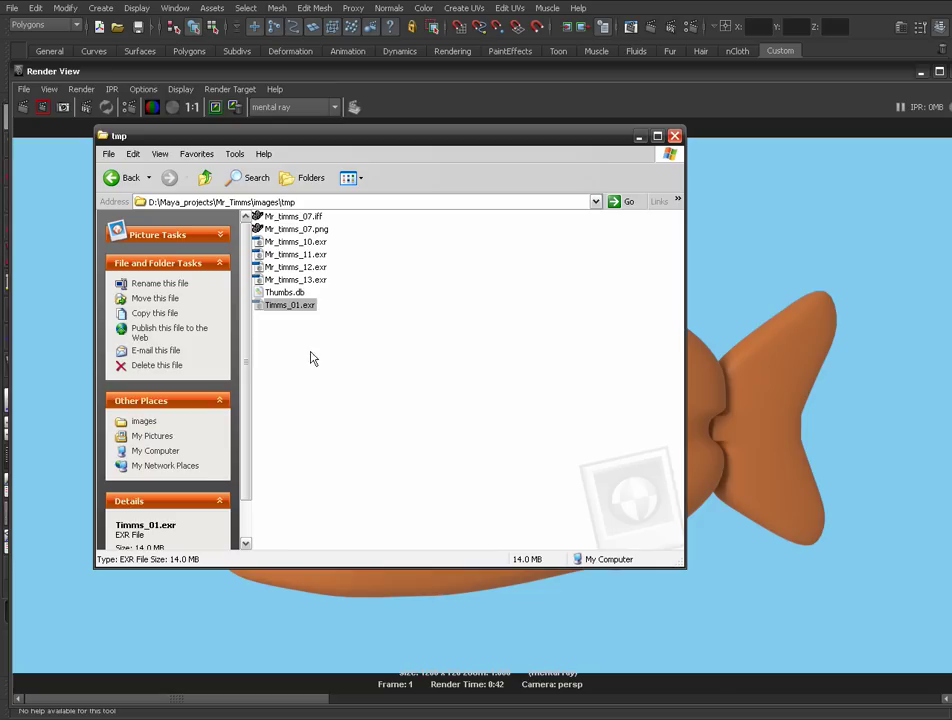
pyautogui.moveTo(289, 313); pyautogui.dragTo(481, 566)
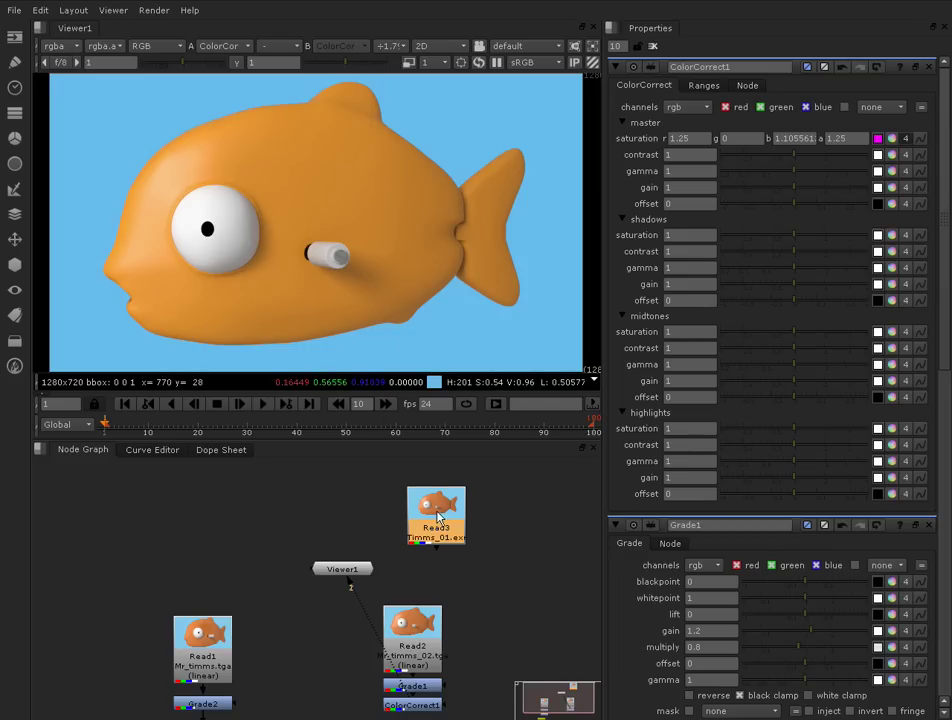
pyautogui.moveTo(450, 496); pyautogui.dragTo(462, 500)
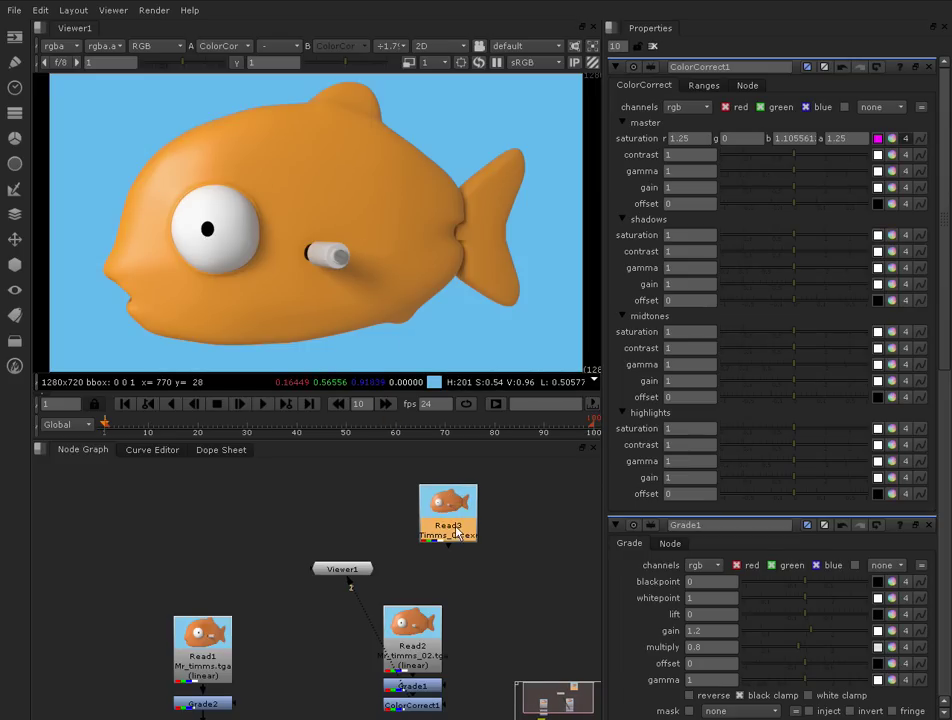
pyautogui.press('1')
pyautogui.moveTo(442, 510); pyautogui.dragTo(415, 499)
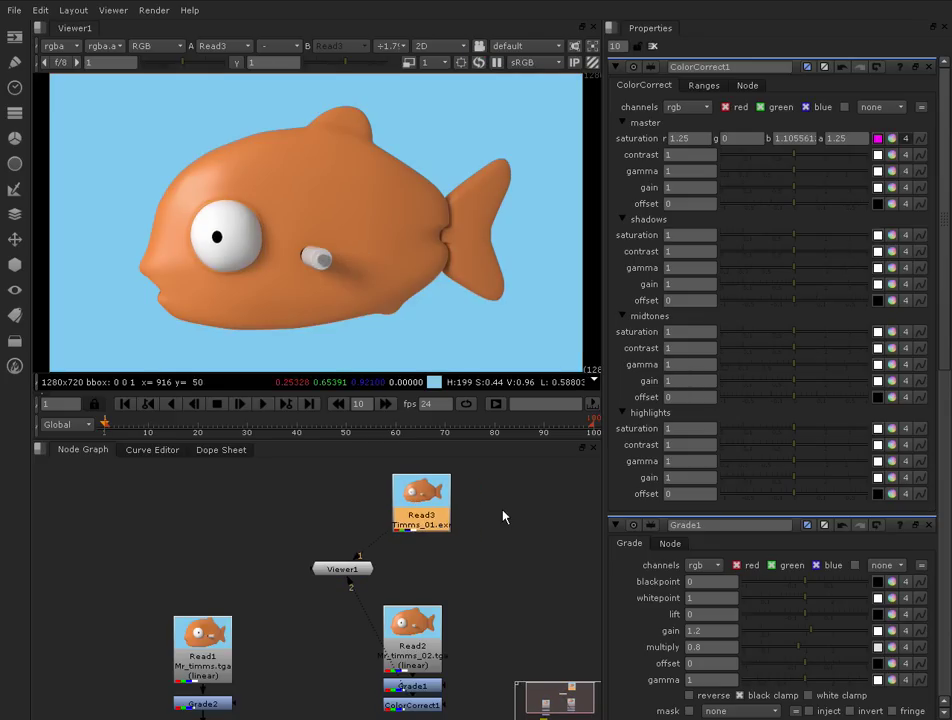
# - Show the properties of the Timms_01.exr read node in a wider panel and lower the viewer gain to 0.08
pyautogui.doubleClick(418, 497)
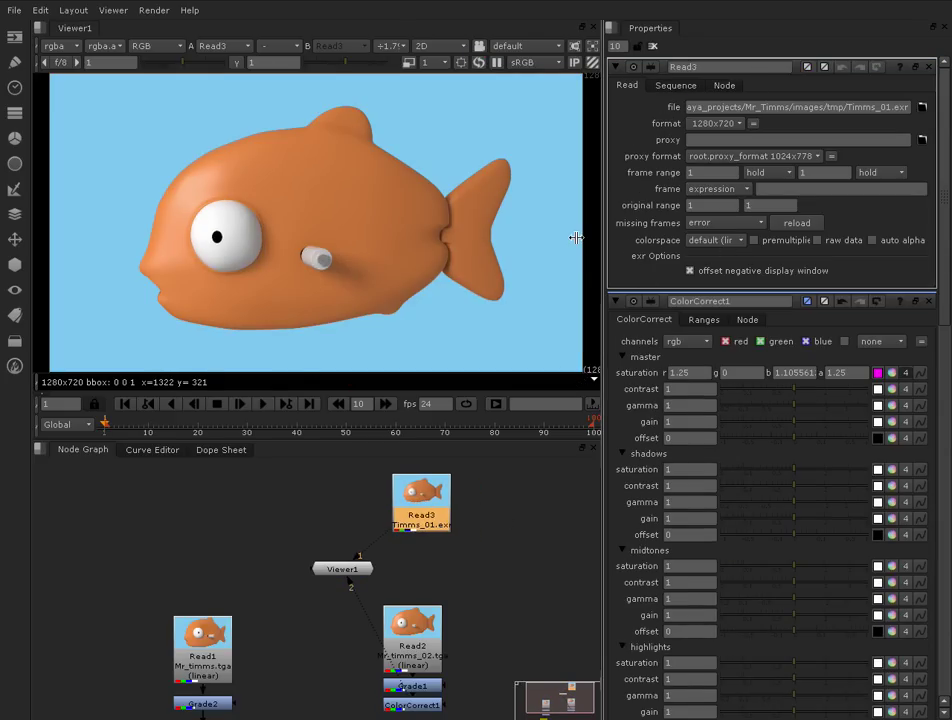
pyautogui.moveTo(576, 237); pyautogui.dragTo(551, 245)
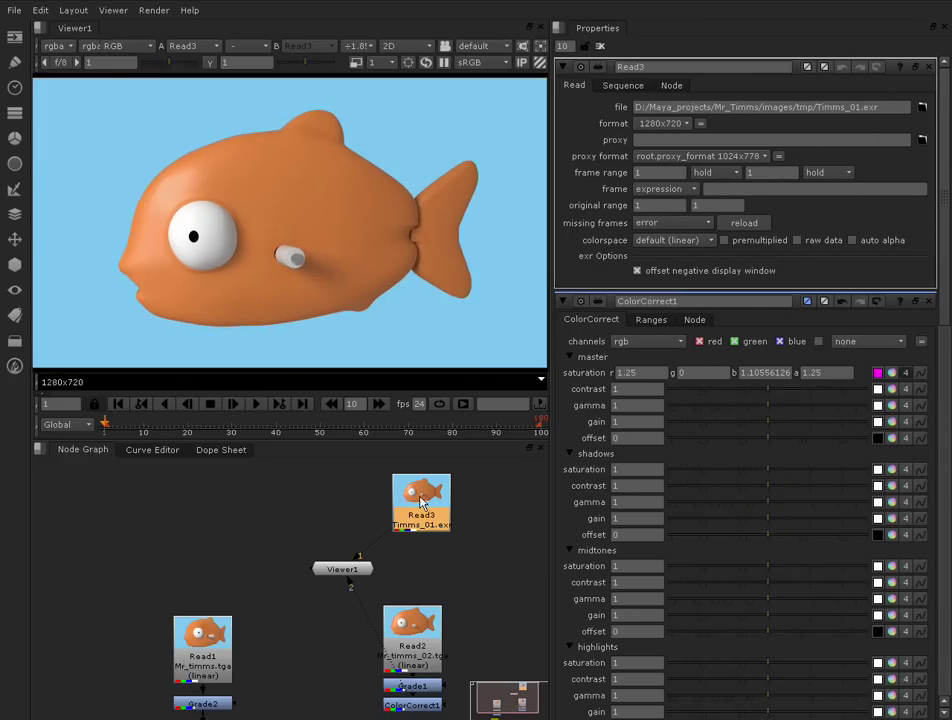
pyautogui.click(153, 63)
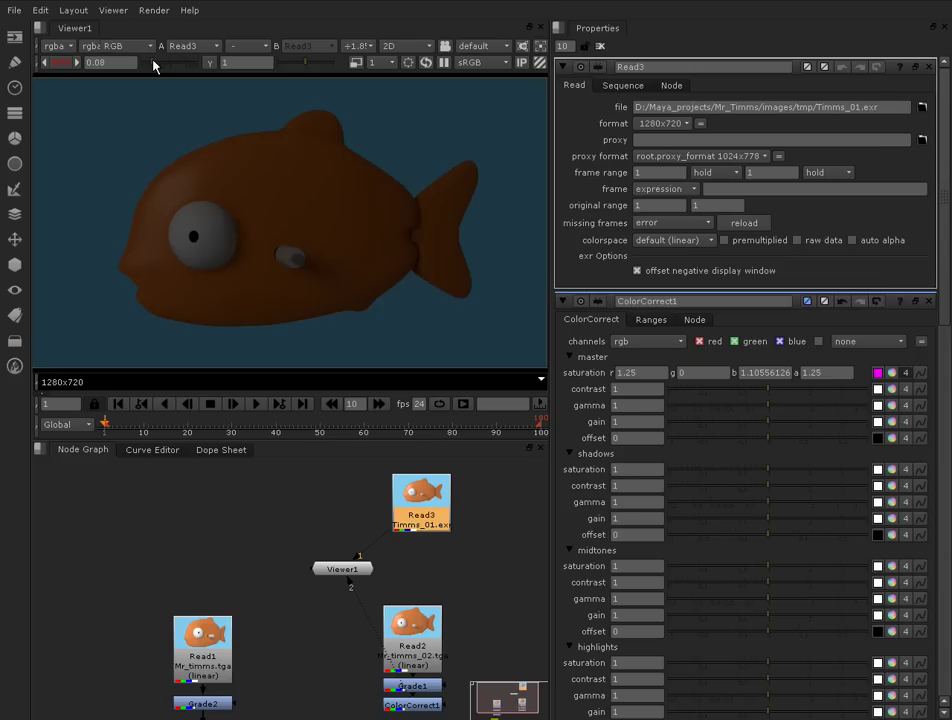
# - Examine the EXR's exposure range by varying the viewer gain between 0.015625 and 4.5, and reset the gain to 1
pyautogui.moveTo(153, 63); pyautogui.dragTo(139, 63)
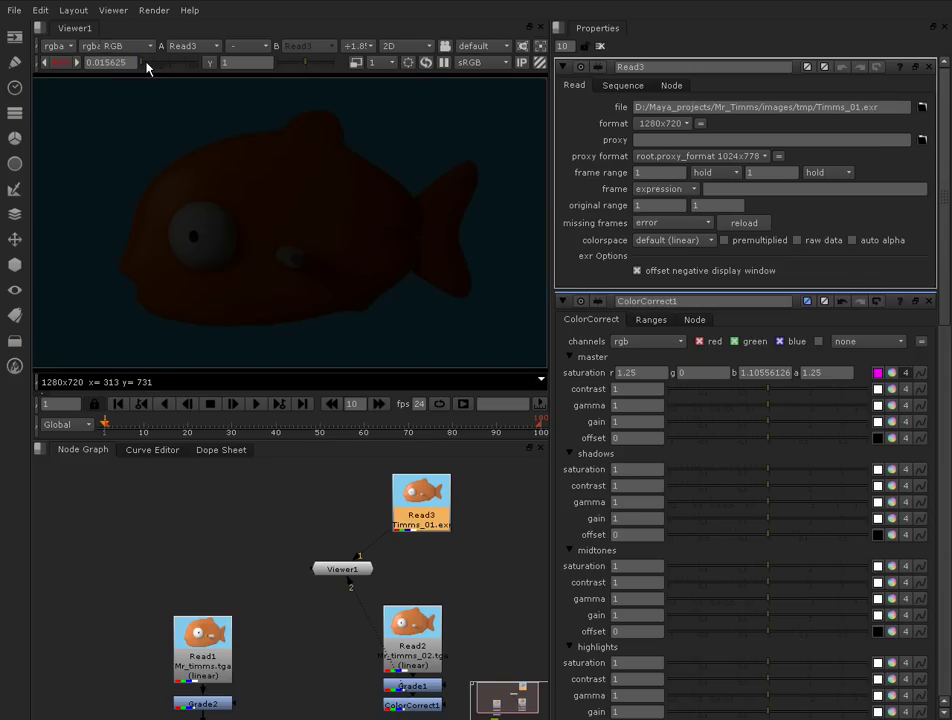
pyautogui.keyDown('ctrl'); pyautogui.click(149, 63); pyautogui.keyUp('ctrl')
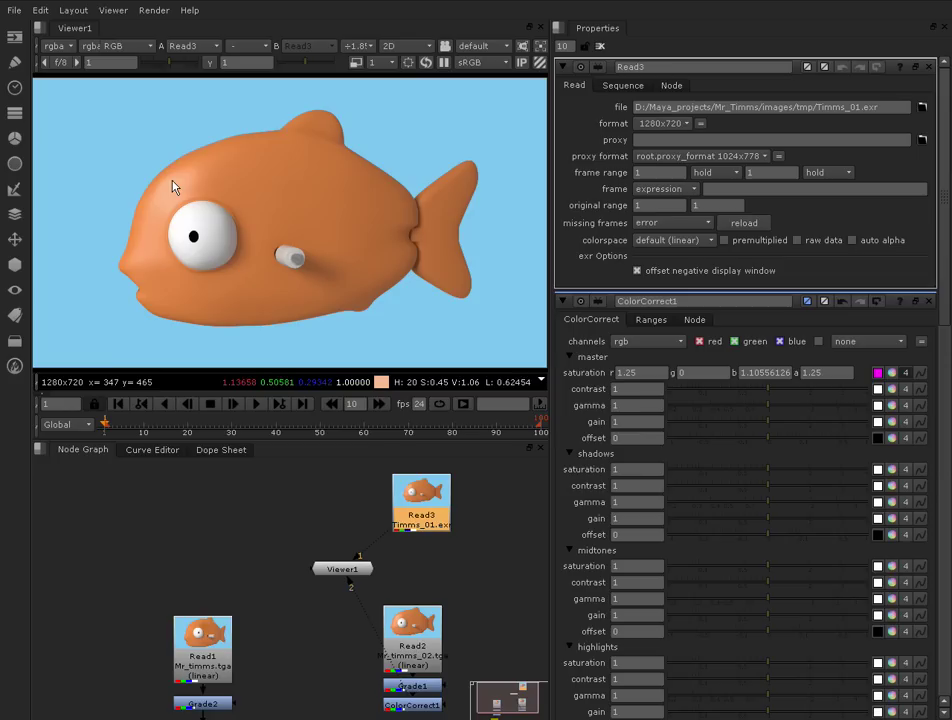
pyautogui.click(184, 63)
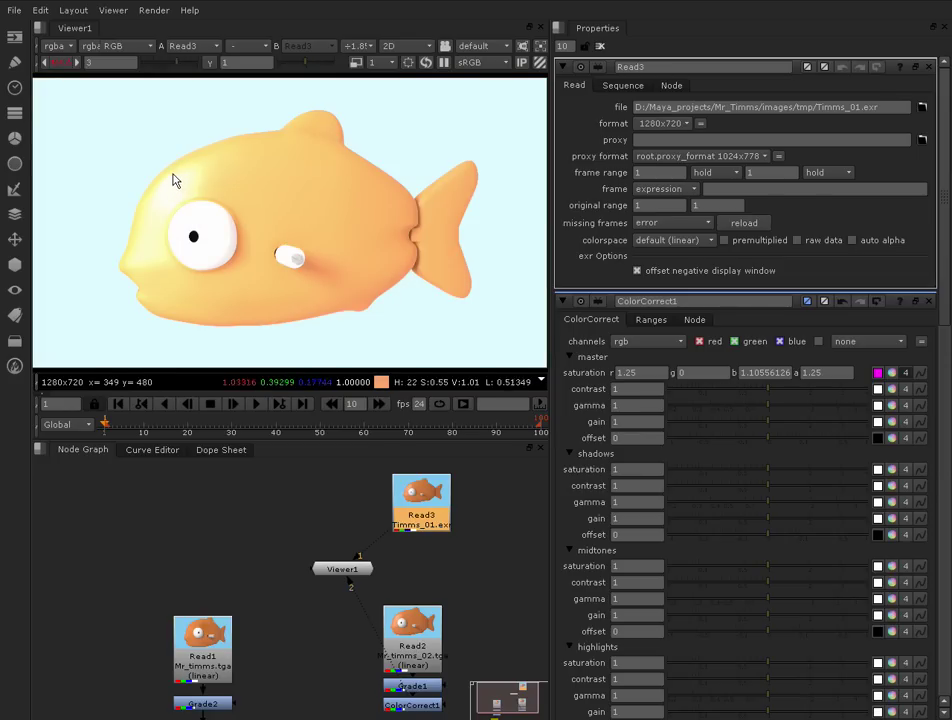
pyautogui.click(181, 66)
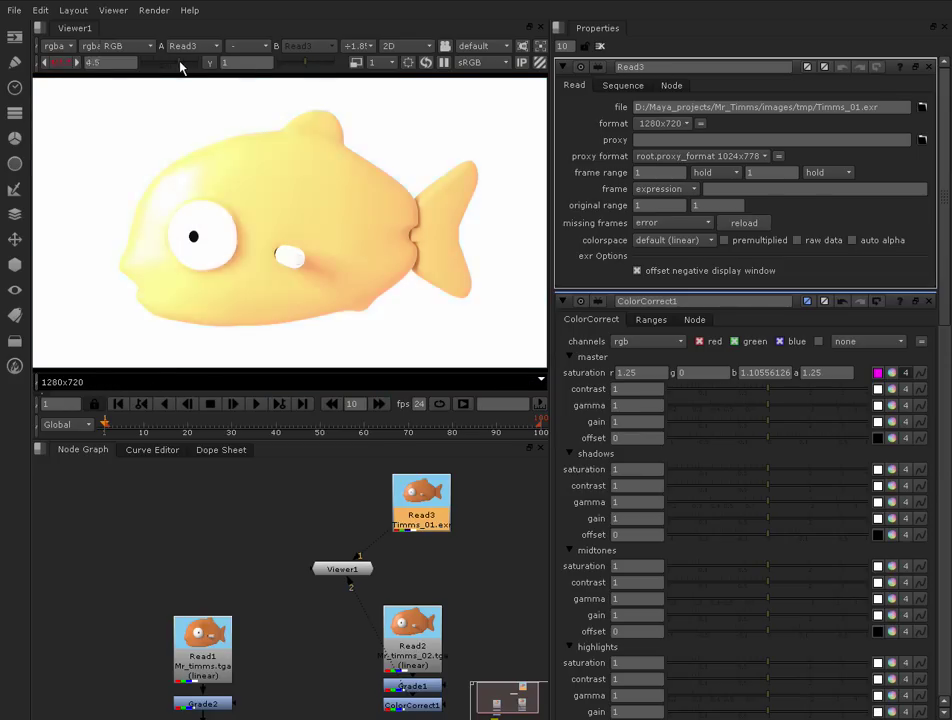
pyautogui.click(180, 64)
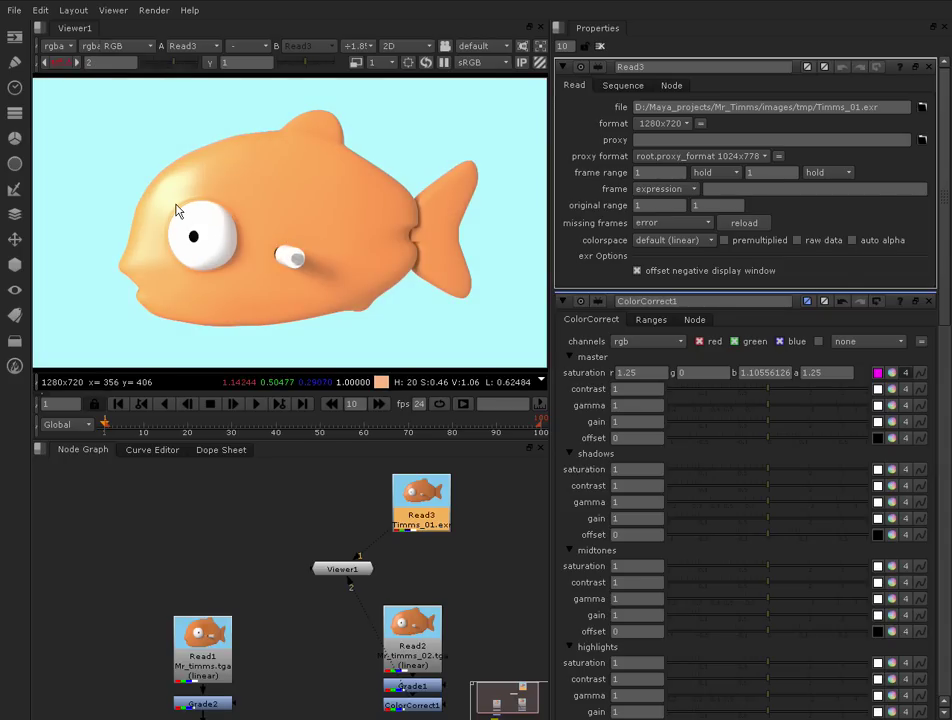
pyautogui.click(58, 62)
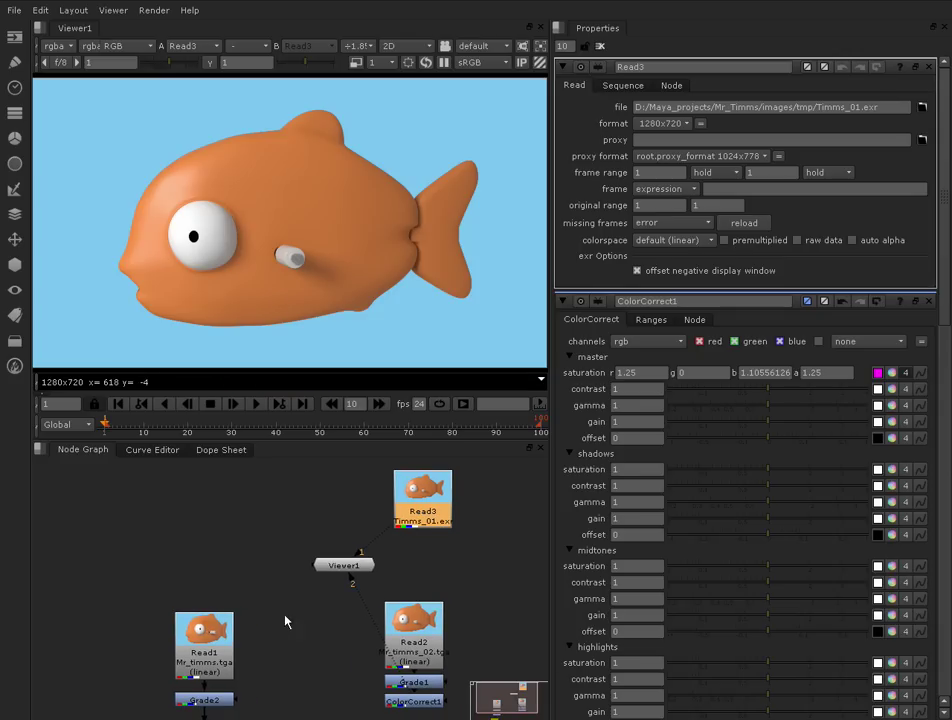
# - Copy the Grade1 and ColorCorrect1 nodes and paste the copies directly below the Timms_01.exr read node
pyautogui.moveTo(292, 638); pyautogui.dragTo(244, 540, button='middle')
pyautogui.moveTo(285, 582); pyautogui.dragTo(459, 650)
pyautogui.scroll(1, 306, 577)
pyautogui.moveTo(306, 577); pyautogui.dragTo(457, 665)
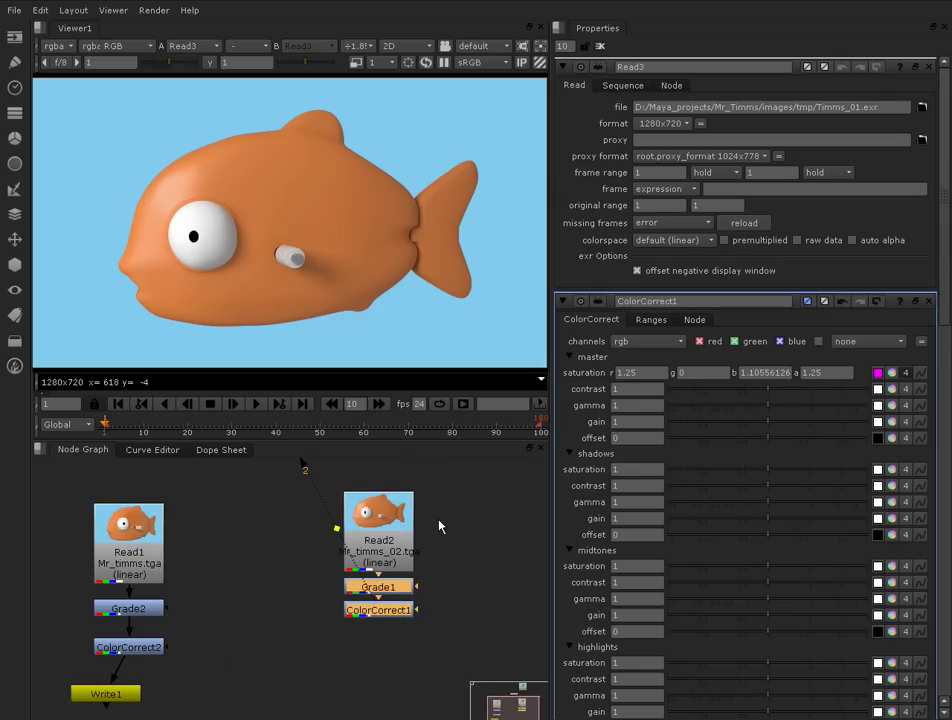
pyautogui.moveTo(463, 501); pyautogui.dragTo(432, 641, button='middle')
pyautogui.click(366, 527)
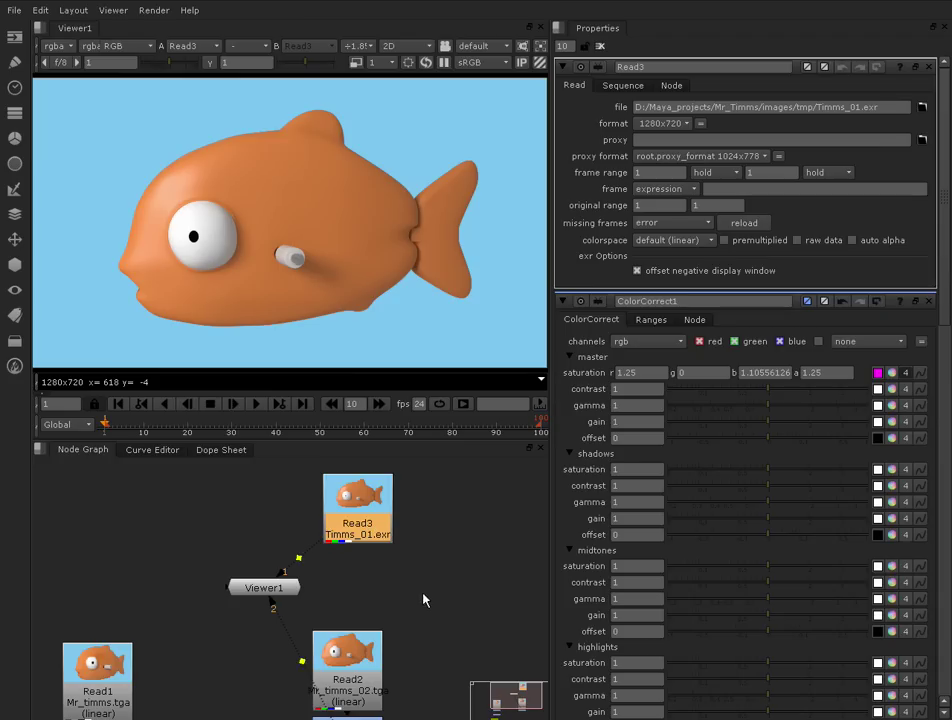
pyautogui.hotkey('ctrl', 'v')
pyautogui.click(372, 584)
pyautogui.moveTo(410, 663); pyautogui.dragTo(373, 541, button='middle')
# - Connect the pasted ColorCorrect3 node to input 2 of Viewer1 and compare it with input 1 in an enlarged, fitted viewer
pyautogui.press('1')
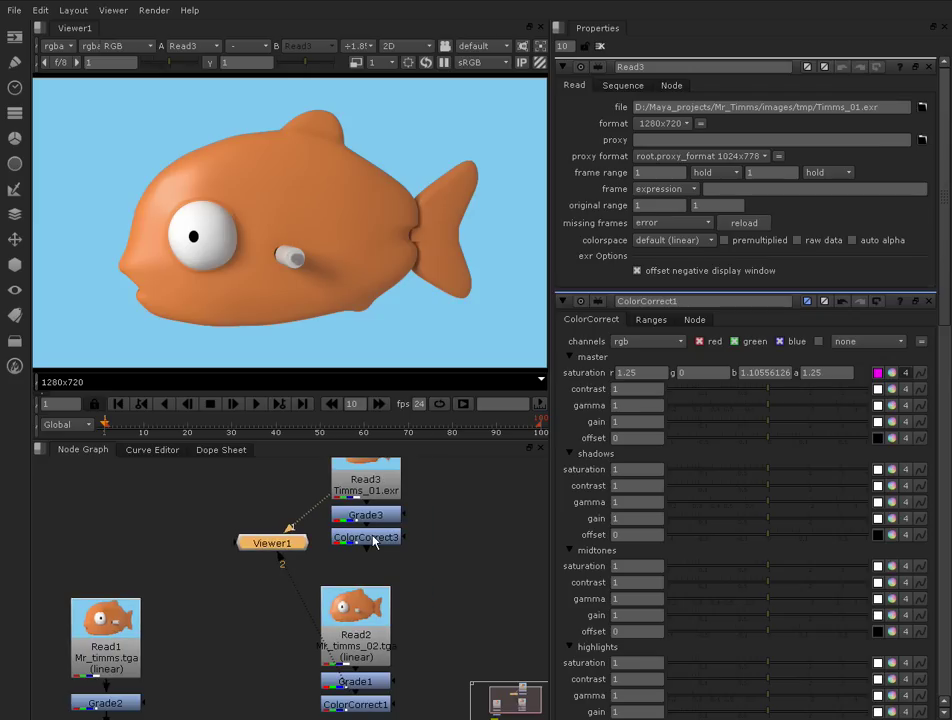
pyautogui.click(375, 541)
pyautogui.press('2')
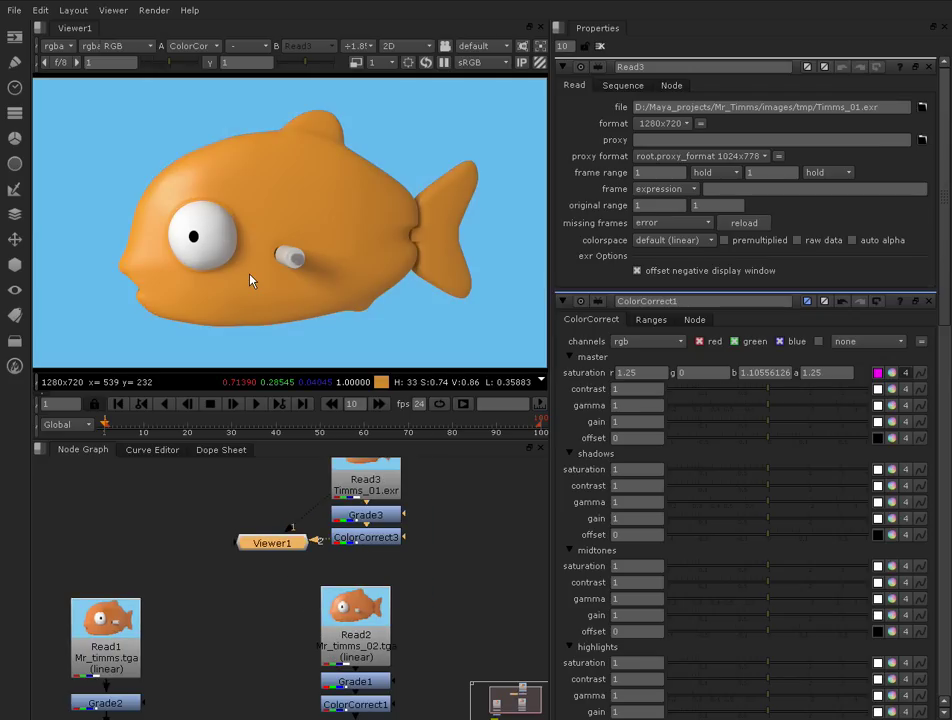
pyautogui.press('1')
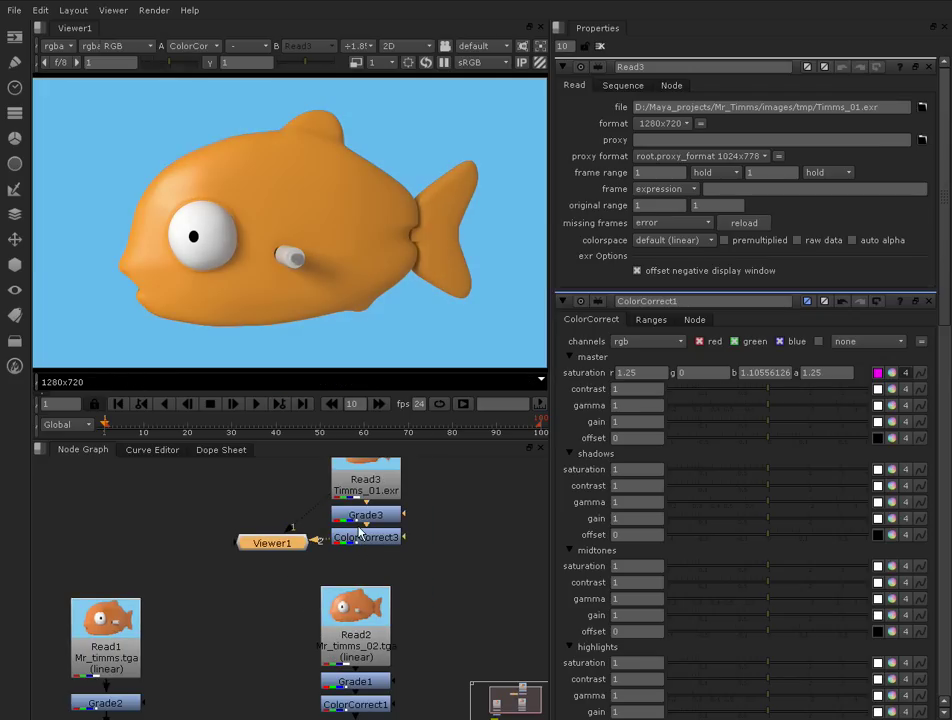
pyautogui.press('space')
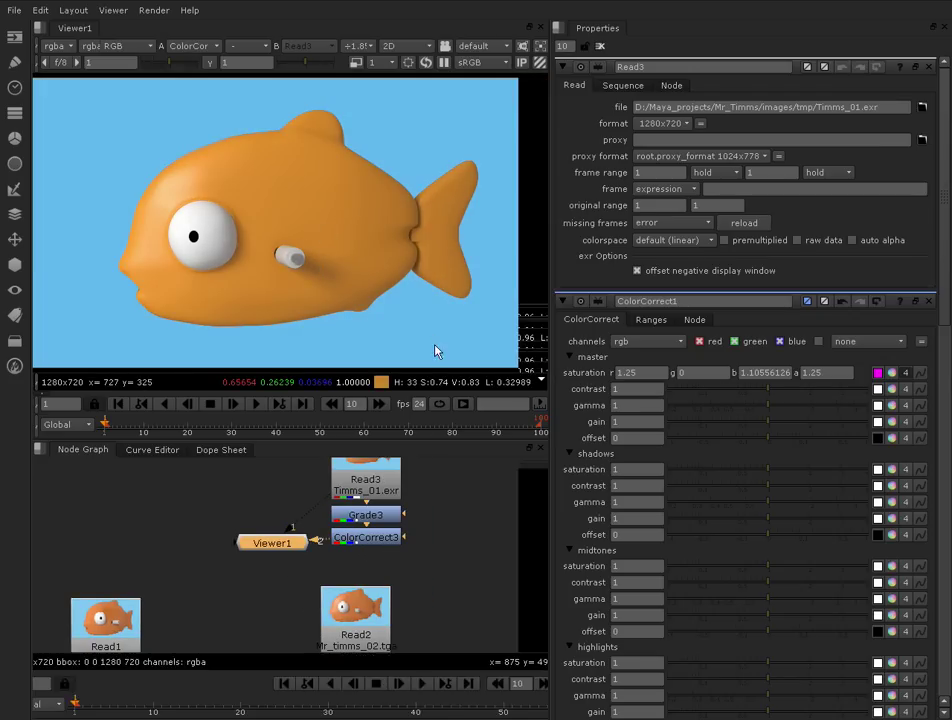
pyautogui.press('f')
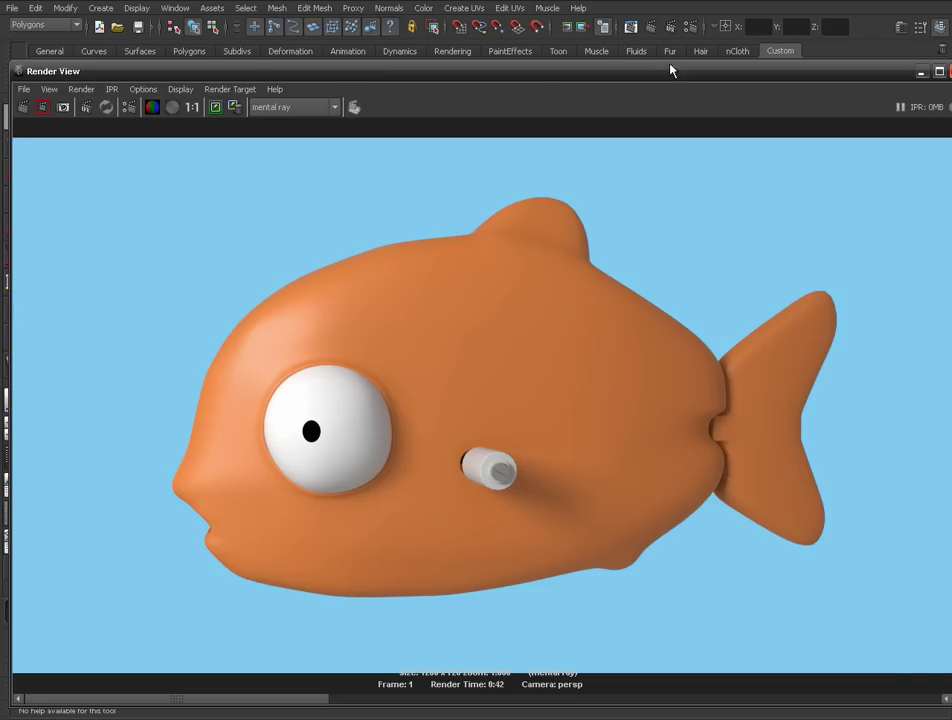
# - Close Maya's Render View, switch to the web browser and bring up the djx blog article on linear workflow and gamma
pyautogui.moveTo(670, 70); pyautogui.dragTo(598, 66)
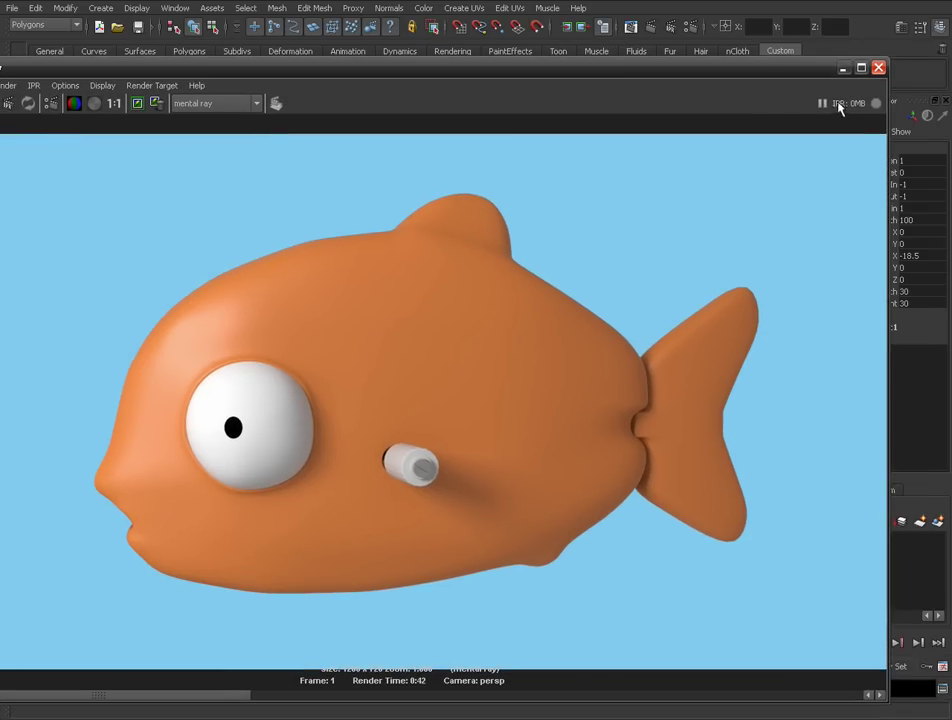
pyautogui.click(878, 67)
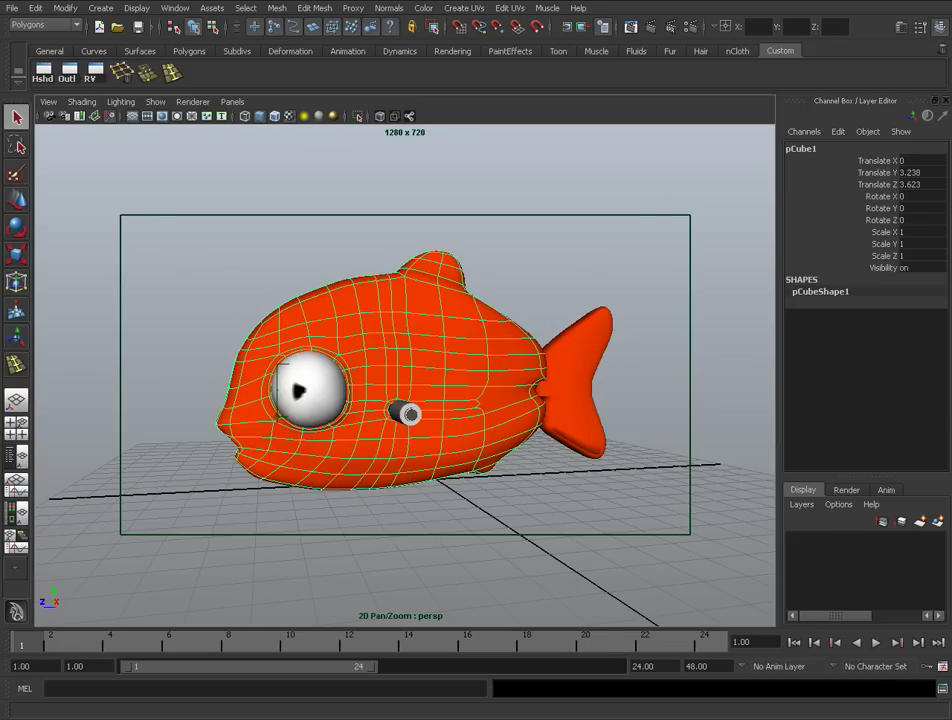
pyautogui.hotkey('alt', 'Tab')
pyautogui.click(265, 26)
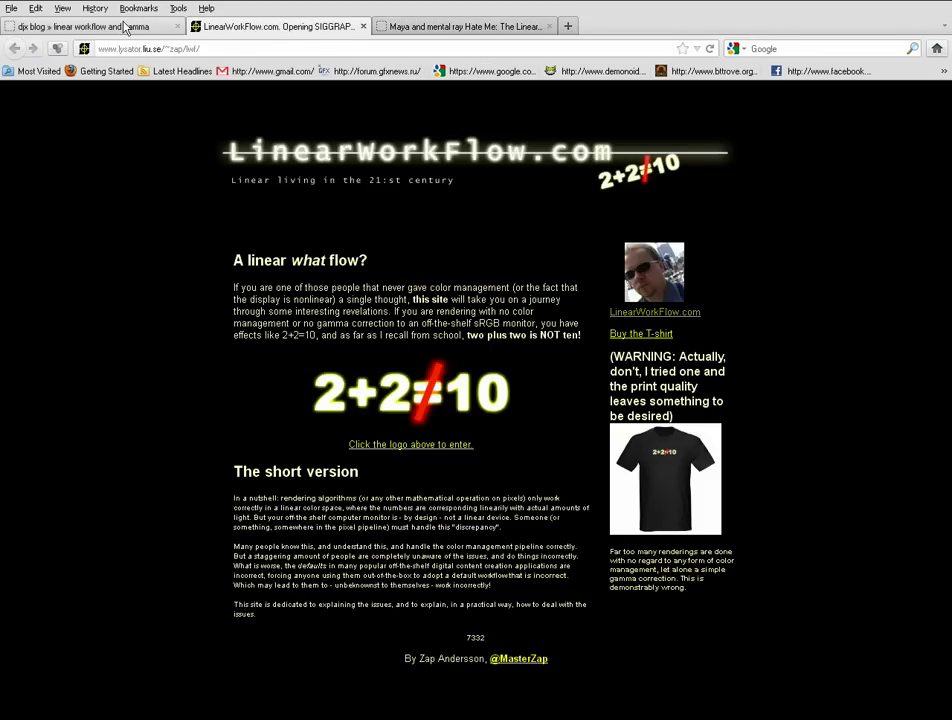
pyautogui.click(93, 26)
pyautogui.scroll(-2, 418, 224)
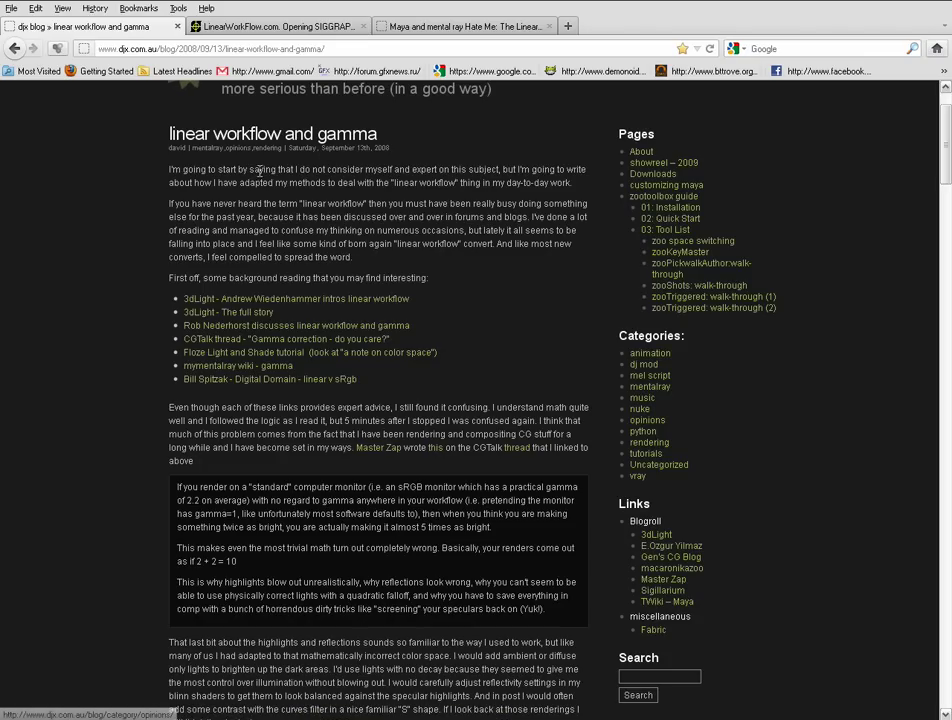
# - Open the article's third background-reading link, about linear workflow and gamma, in a new tab and show that tab
pyautogui.click(237, 331)
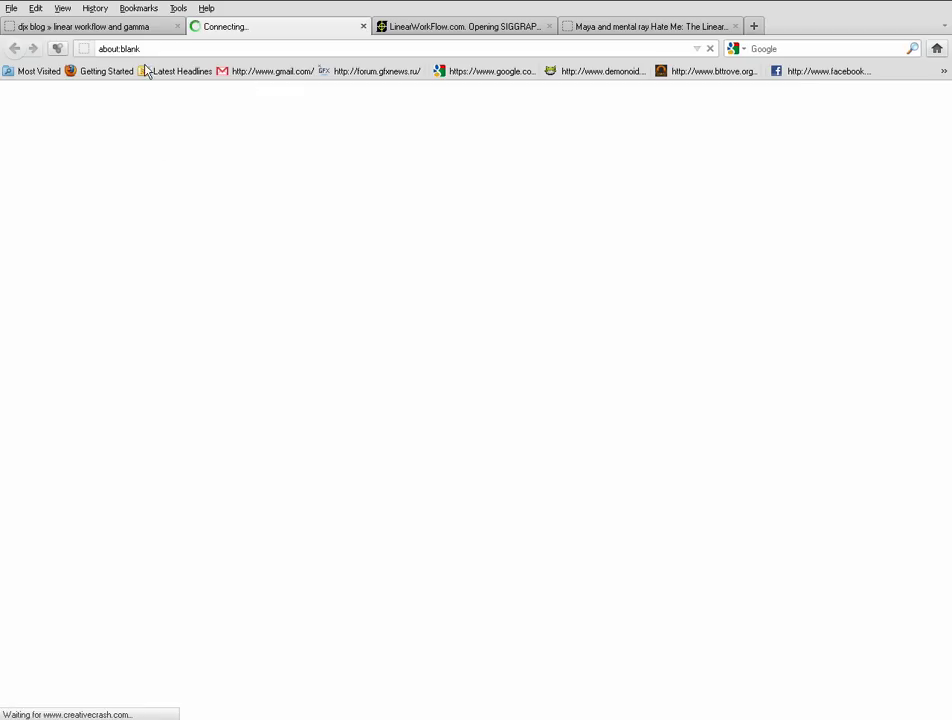
pyautogui.hotkey('ctrl', 'pageup')
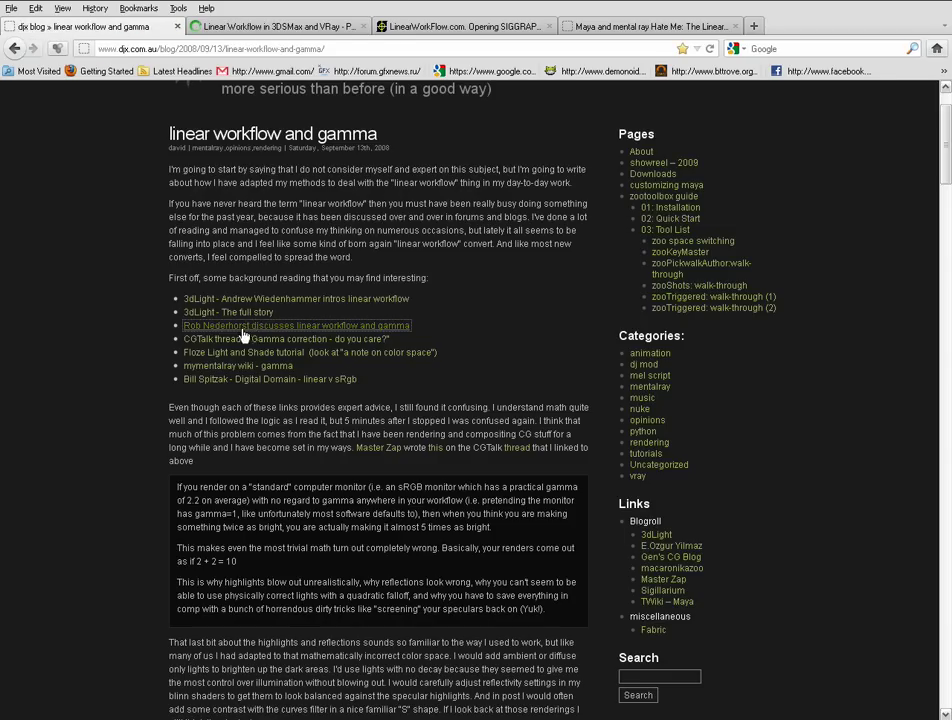
pyautogui.click(263, 30)
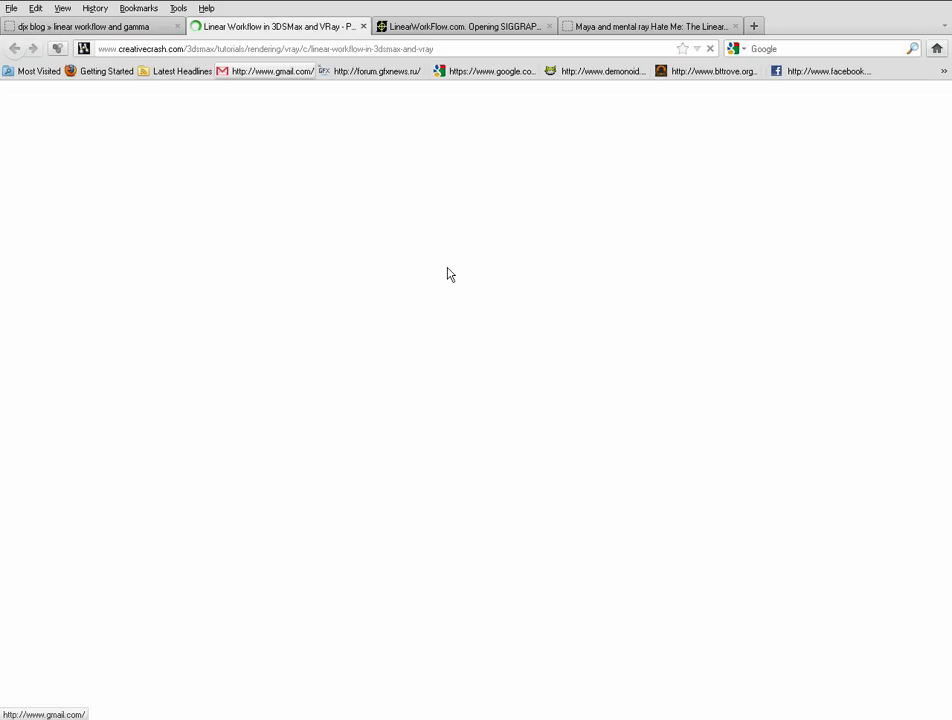
# - Look through the monitor and correction curves and sample images in the Linear Workflow in 3DSMax and VRay tutorial, and close its tab
pyautogui.scroll(-5, 433, 420)
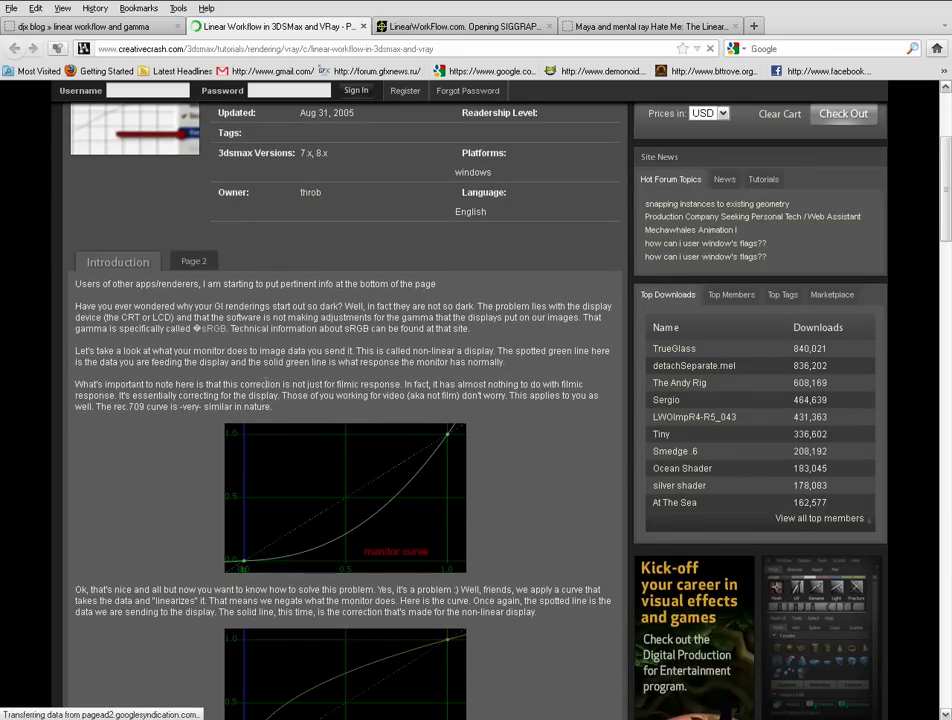
pyautogui.scroll(-10, 331, 425)
pyautogui.scroll(-6, 331, 425)
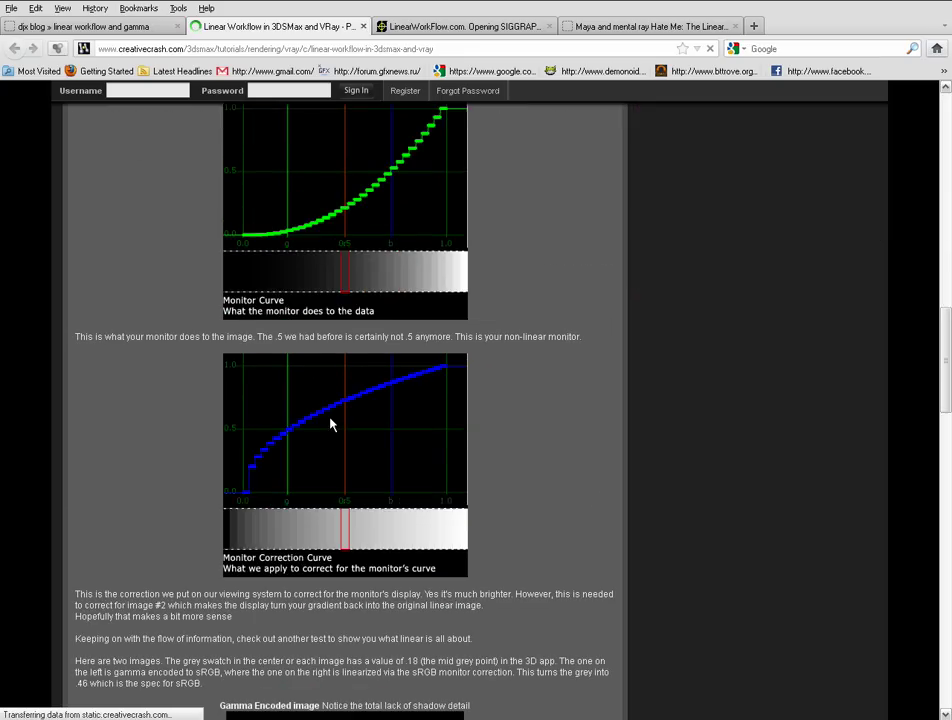
pyautogui.scroll(7, 318, 360)
pyautogui.scroll(5, 312, 336)
pyautogui.scroll(2, 310, 332)
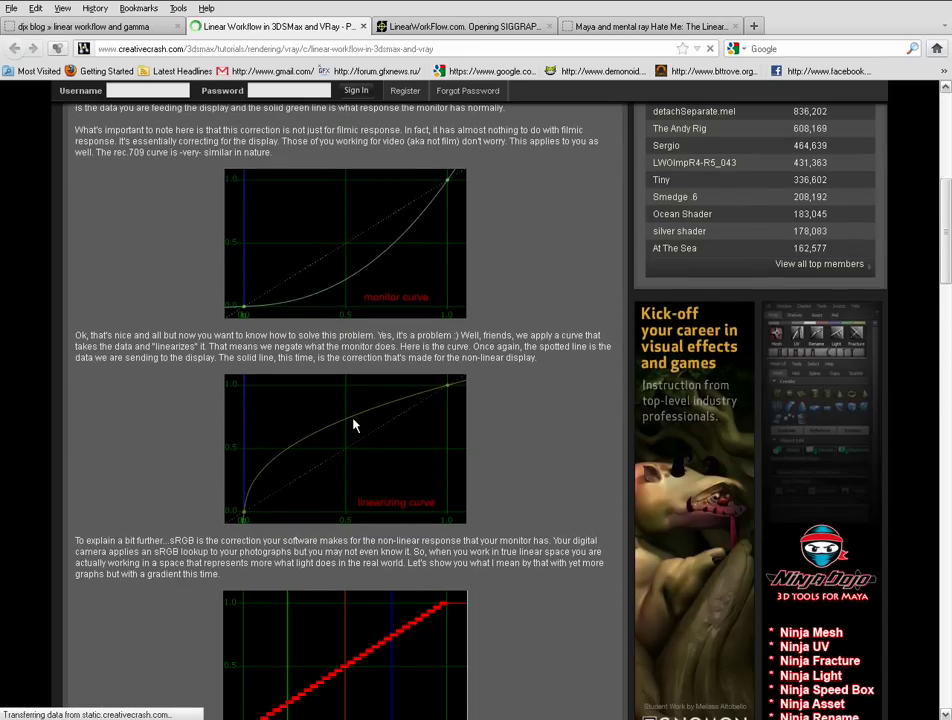
pyautogui.scroll(-10, 355, 425)
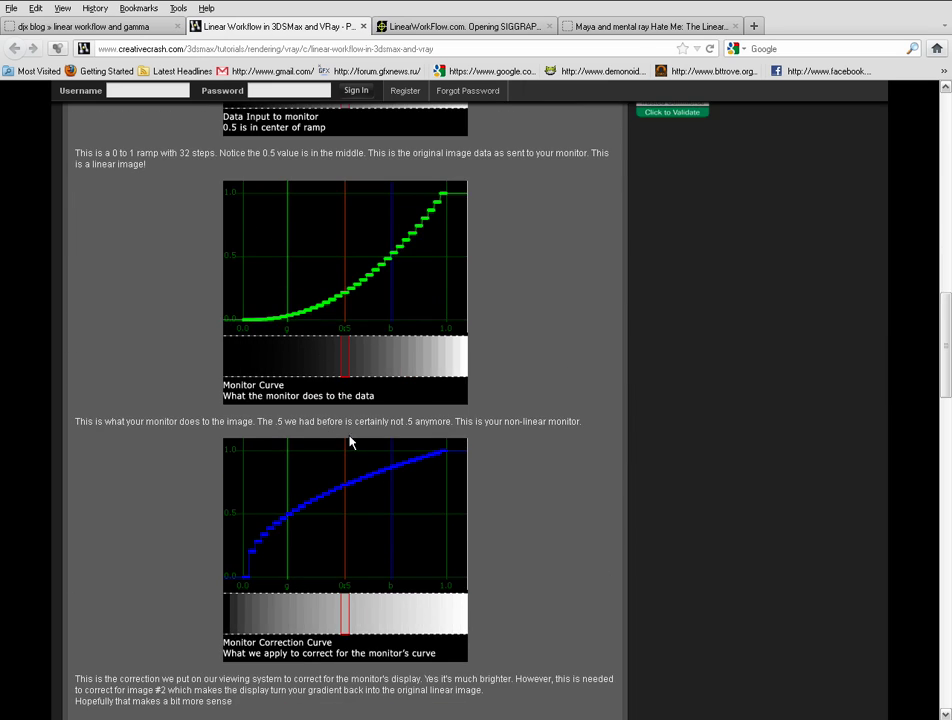
pyautogui.scroll(-20, 340, 446)
pyautogui.scroll(-5, 340, 450)
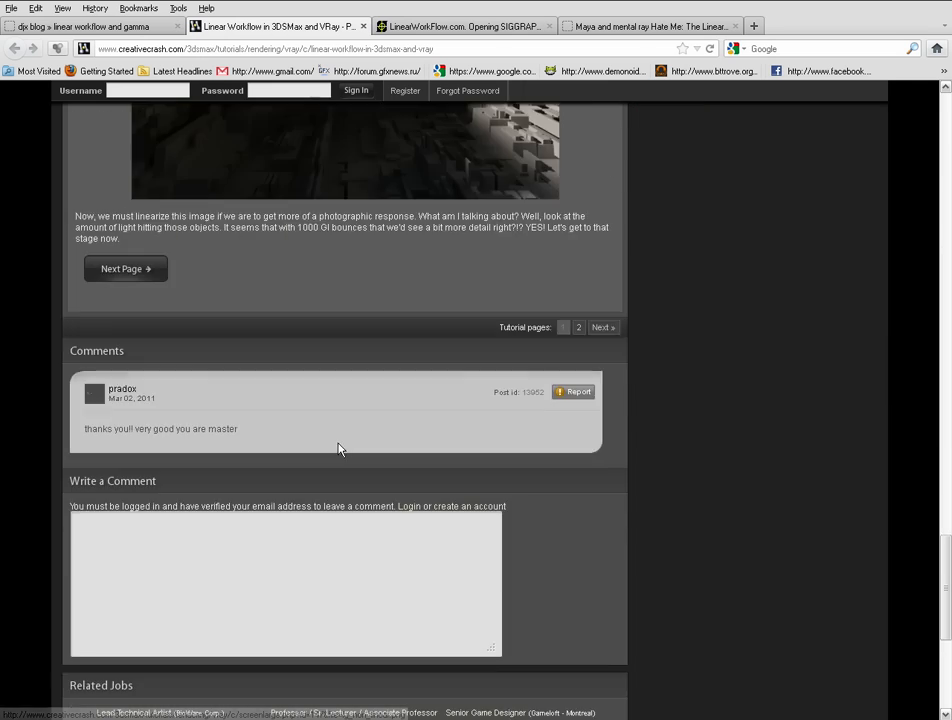
pyautogui.scroll(20, 340, 448)
pyautogui.scroll(15, 334, 217)
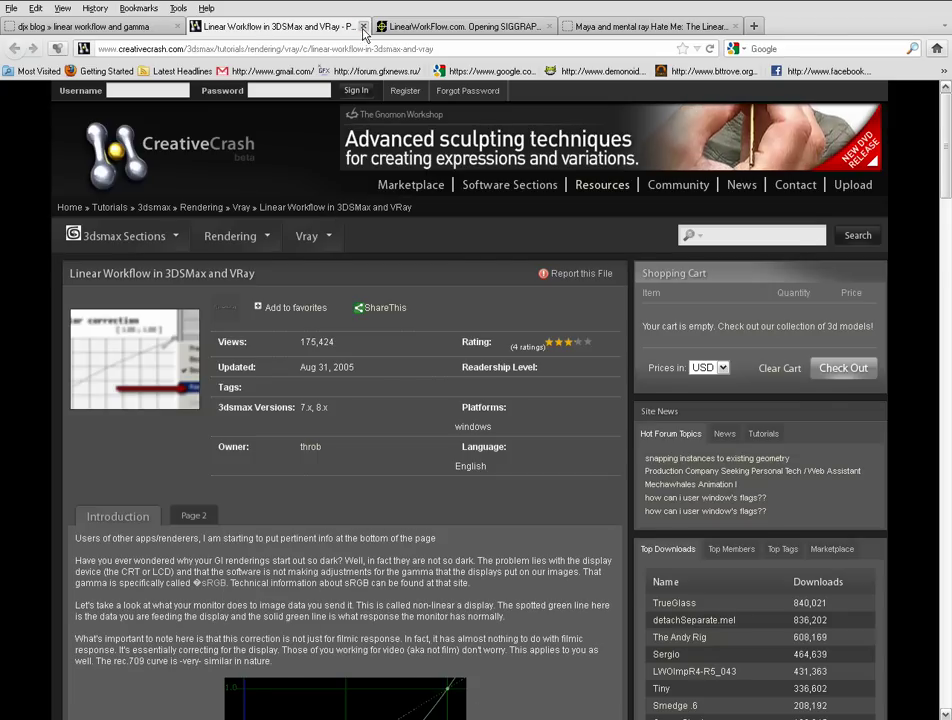
pyautogui.click(363, 27)
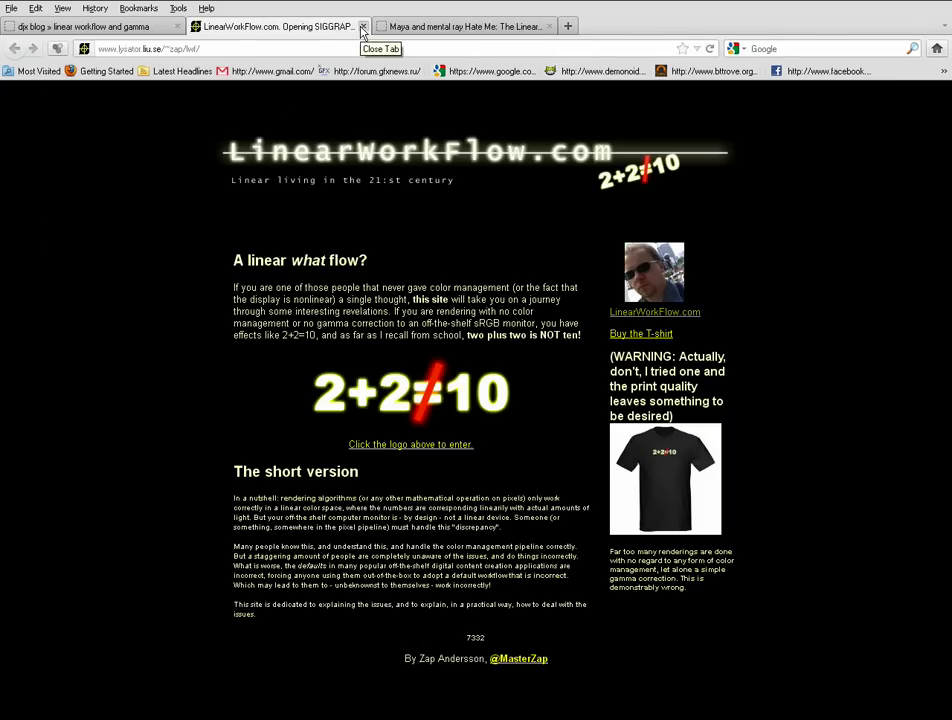